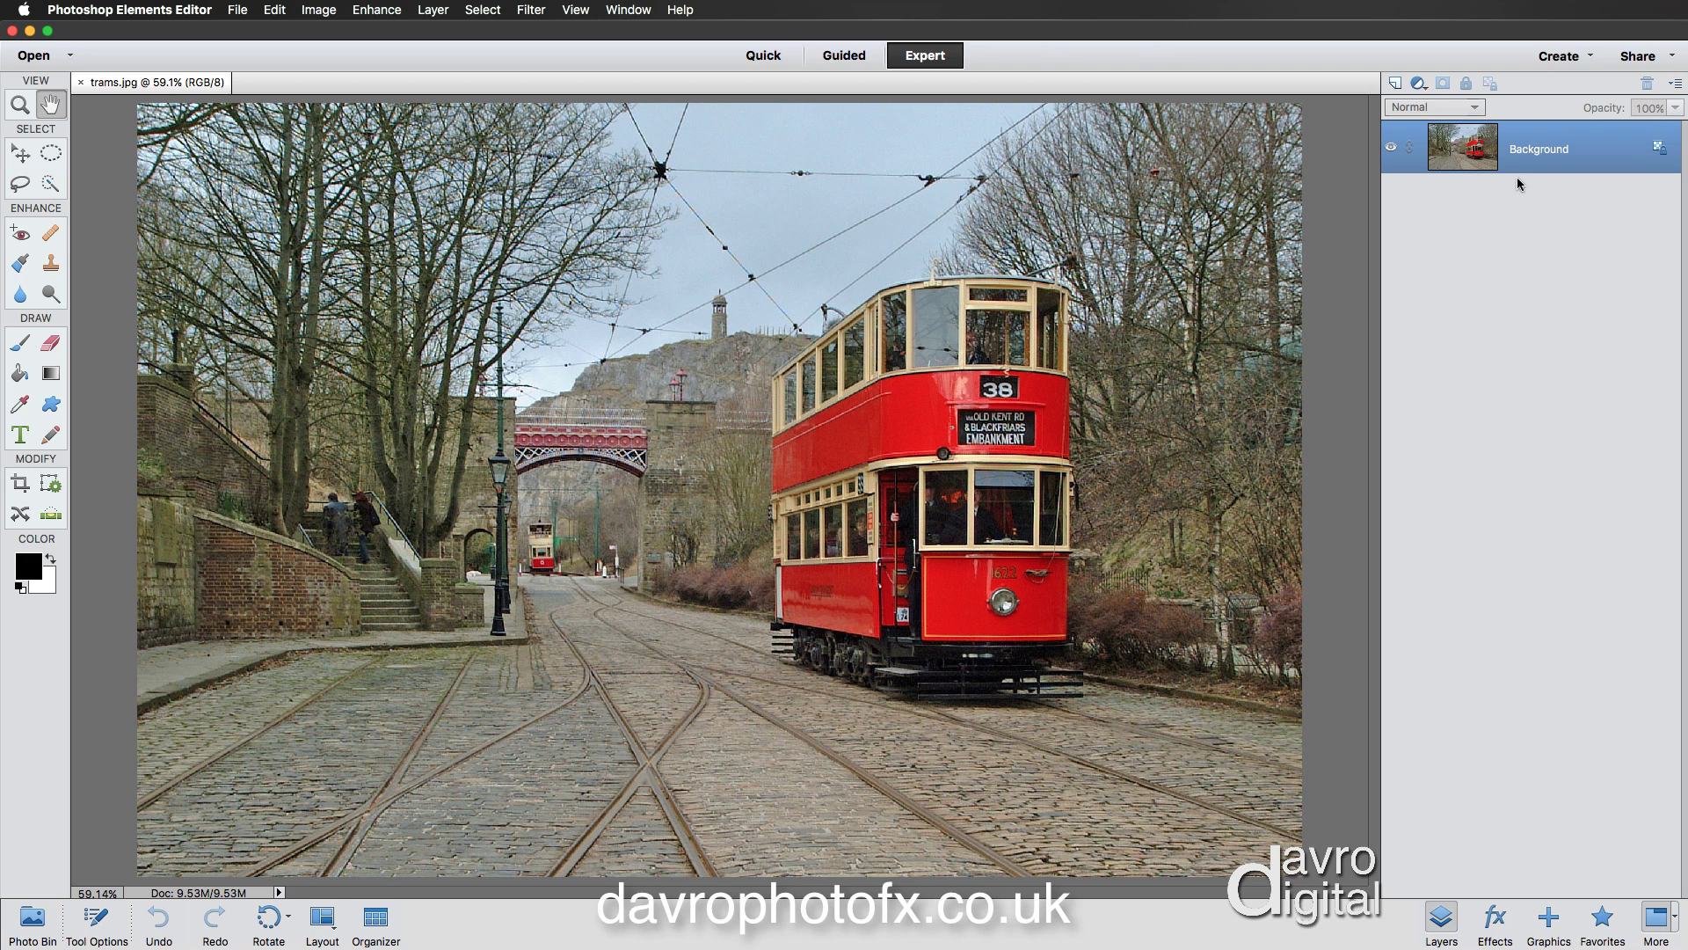
Duplicate the Background into Layer 1 and bring up Enhance > Adjust Color > Remove Color Cast.
key("super+j")
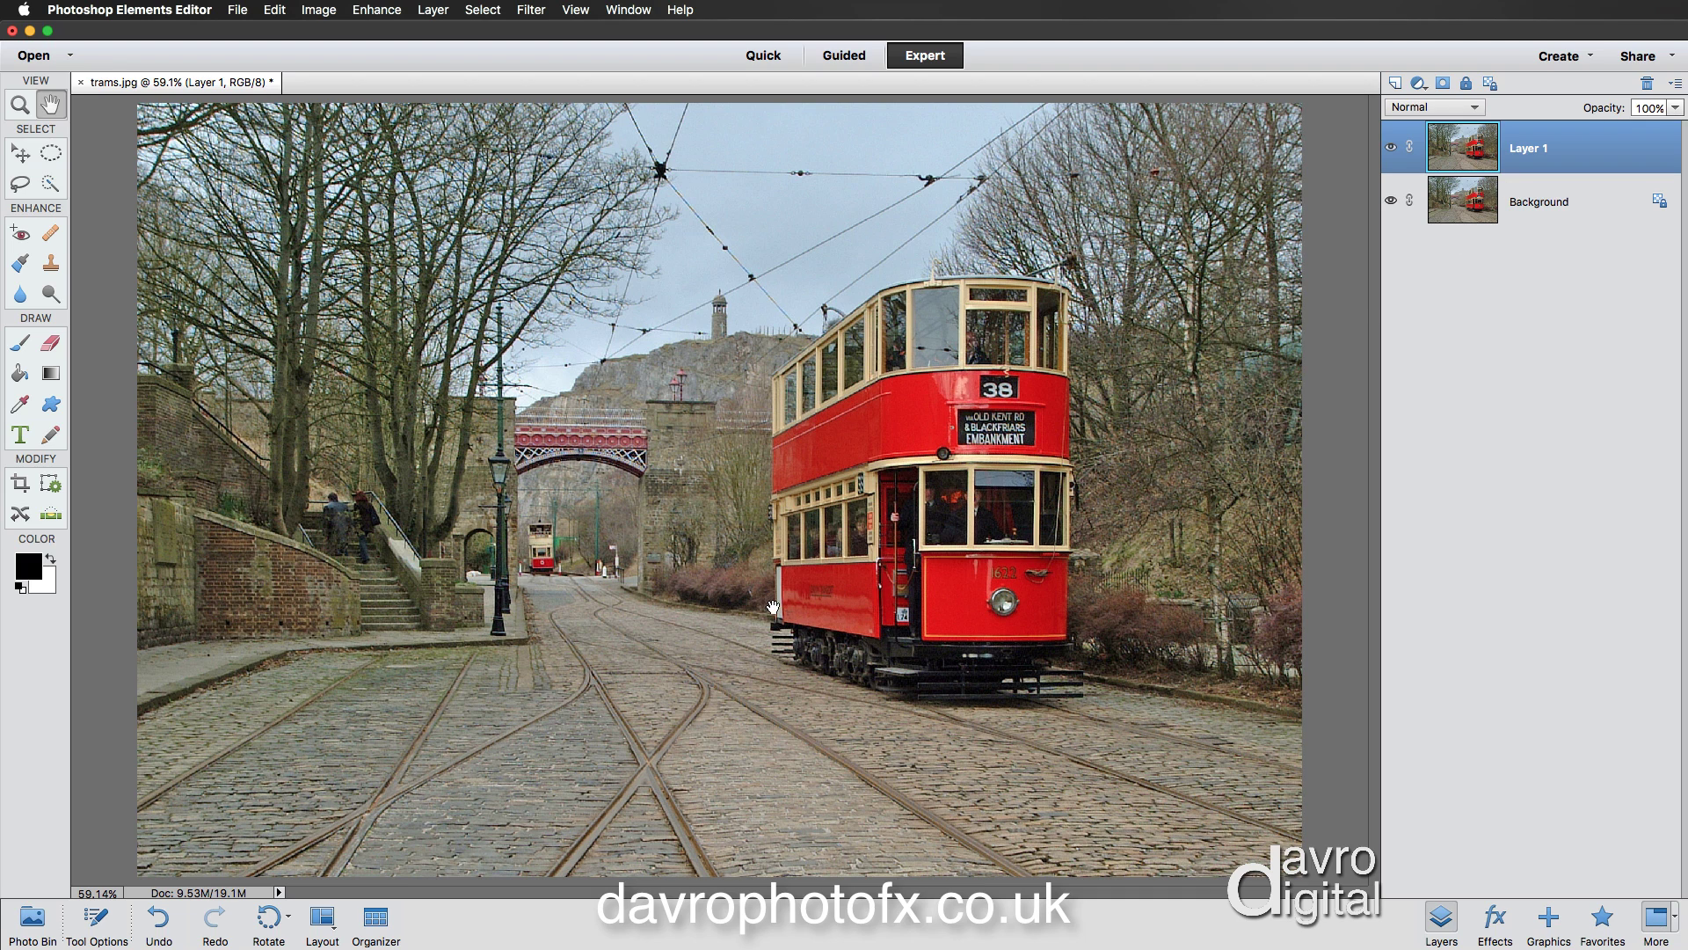
left_click(367, 10)
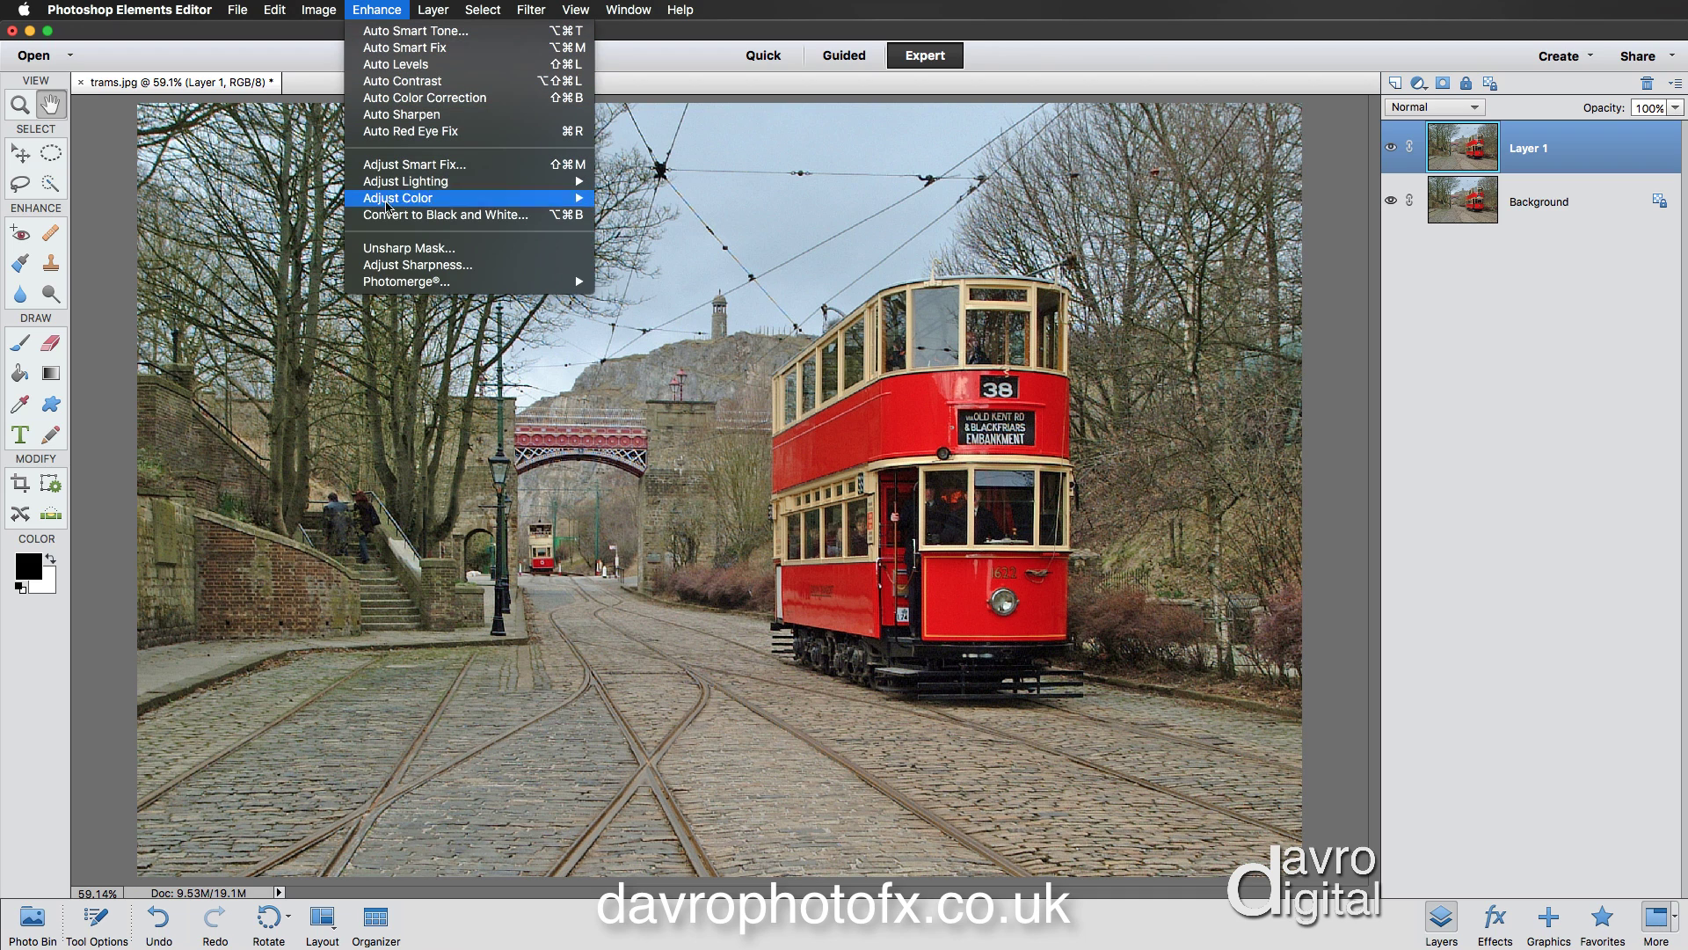
mouse_move(400, 204)
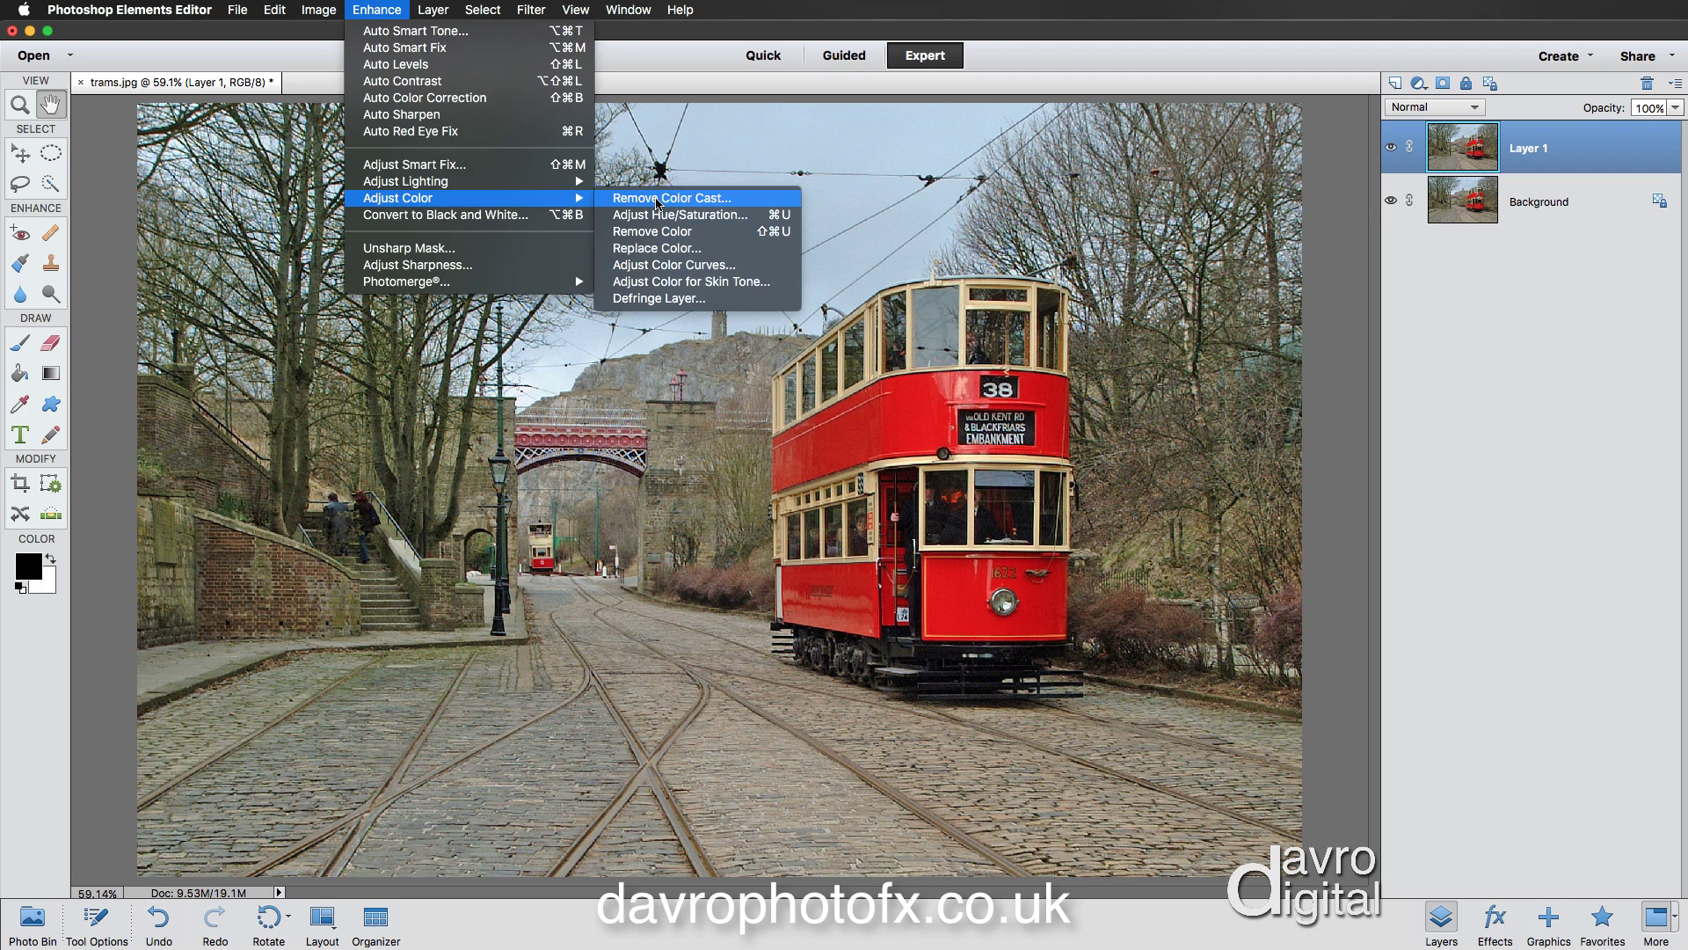
left_click(659, 202)
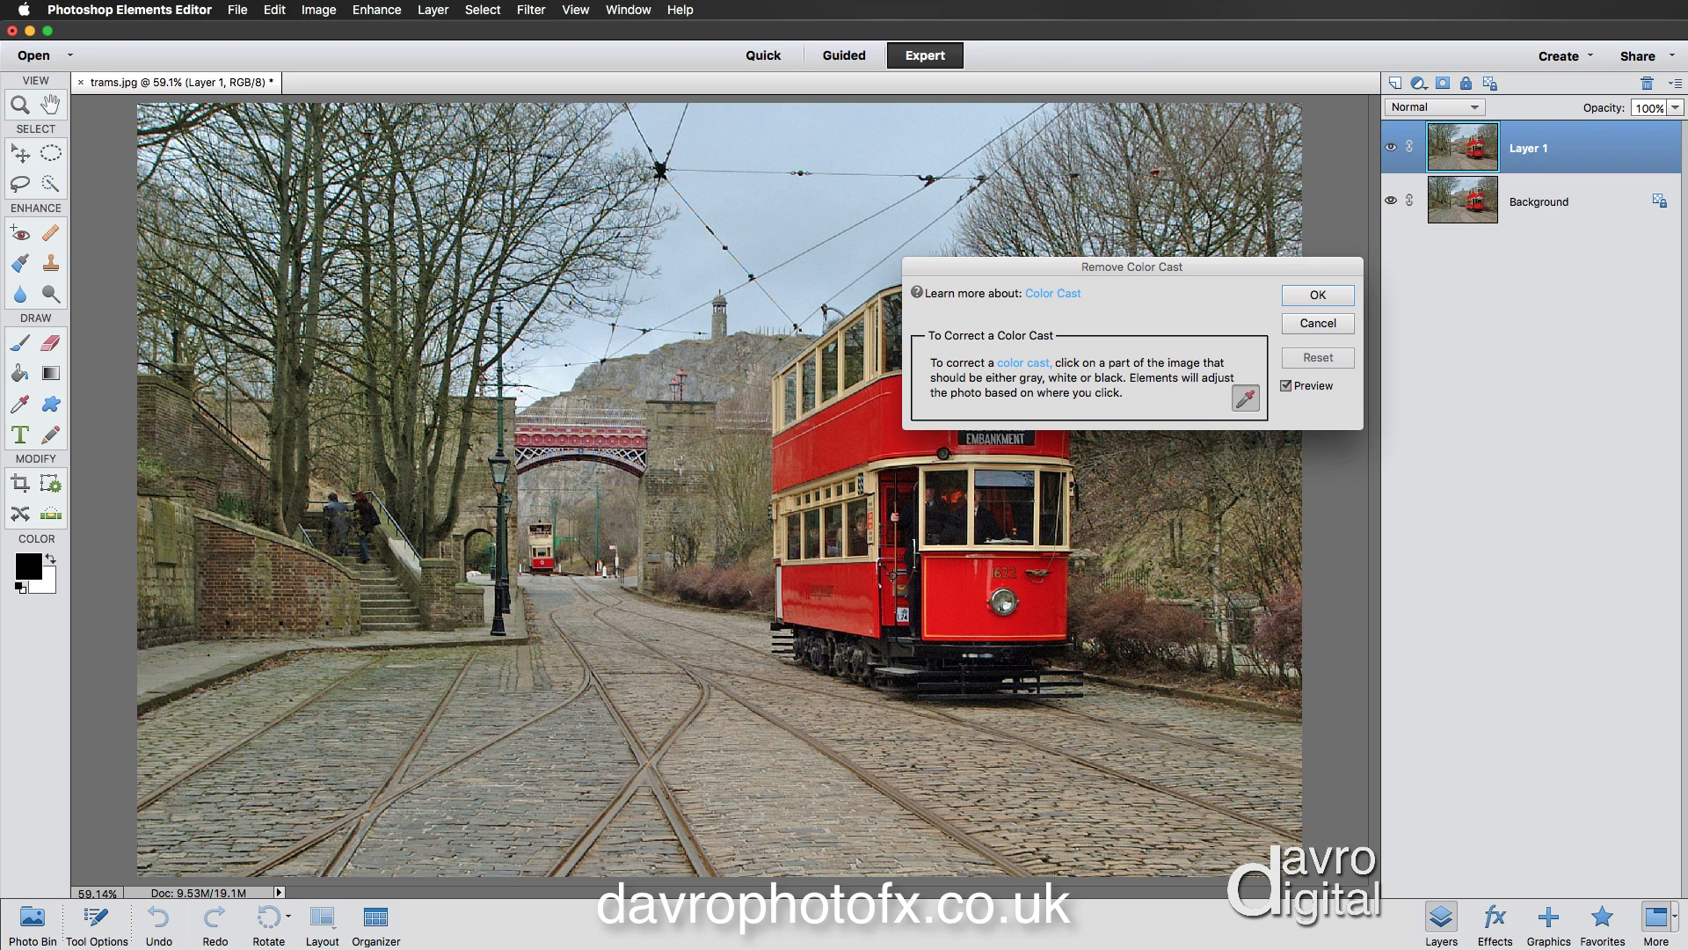
Sample the grey cobblestones as the neutral point and apply the colour-cast correction.
left_click(395, 853)
left_click(1319, 298)
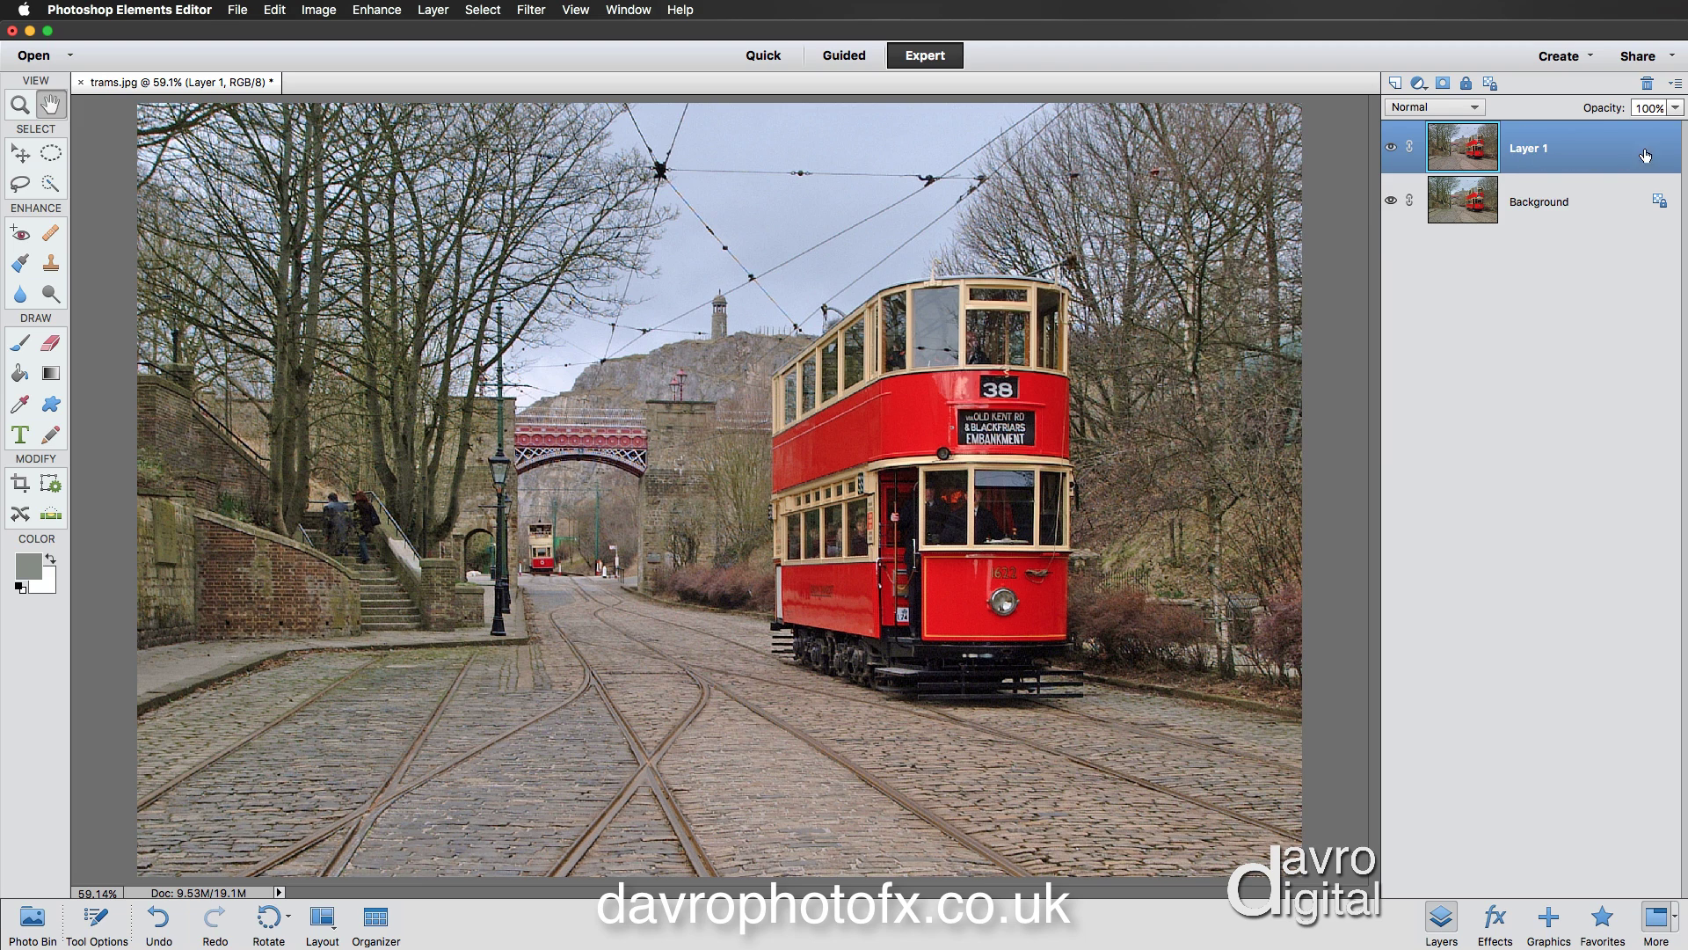
Duplicate Layer 1 as a new top layer named 'Sketch'.
right_click(1512, 132)
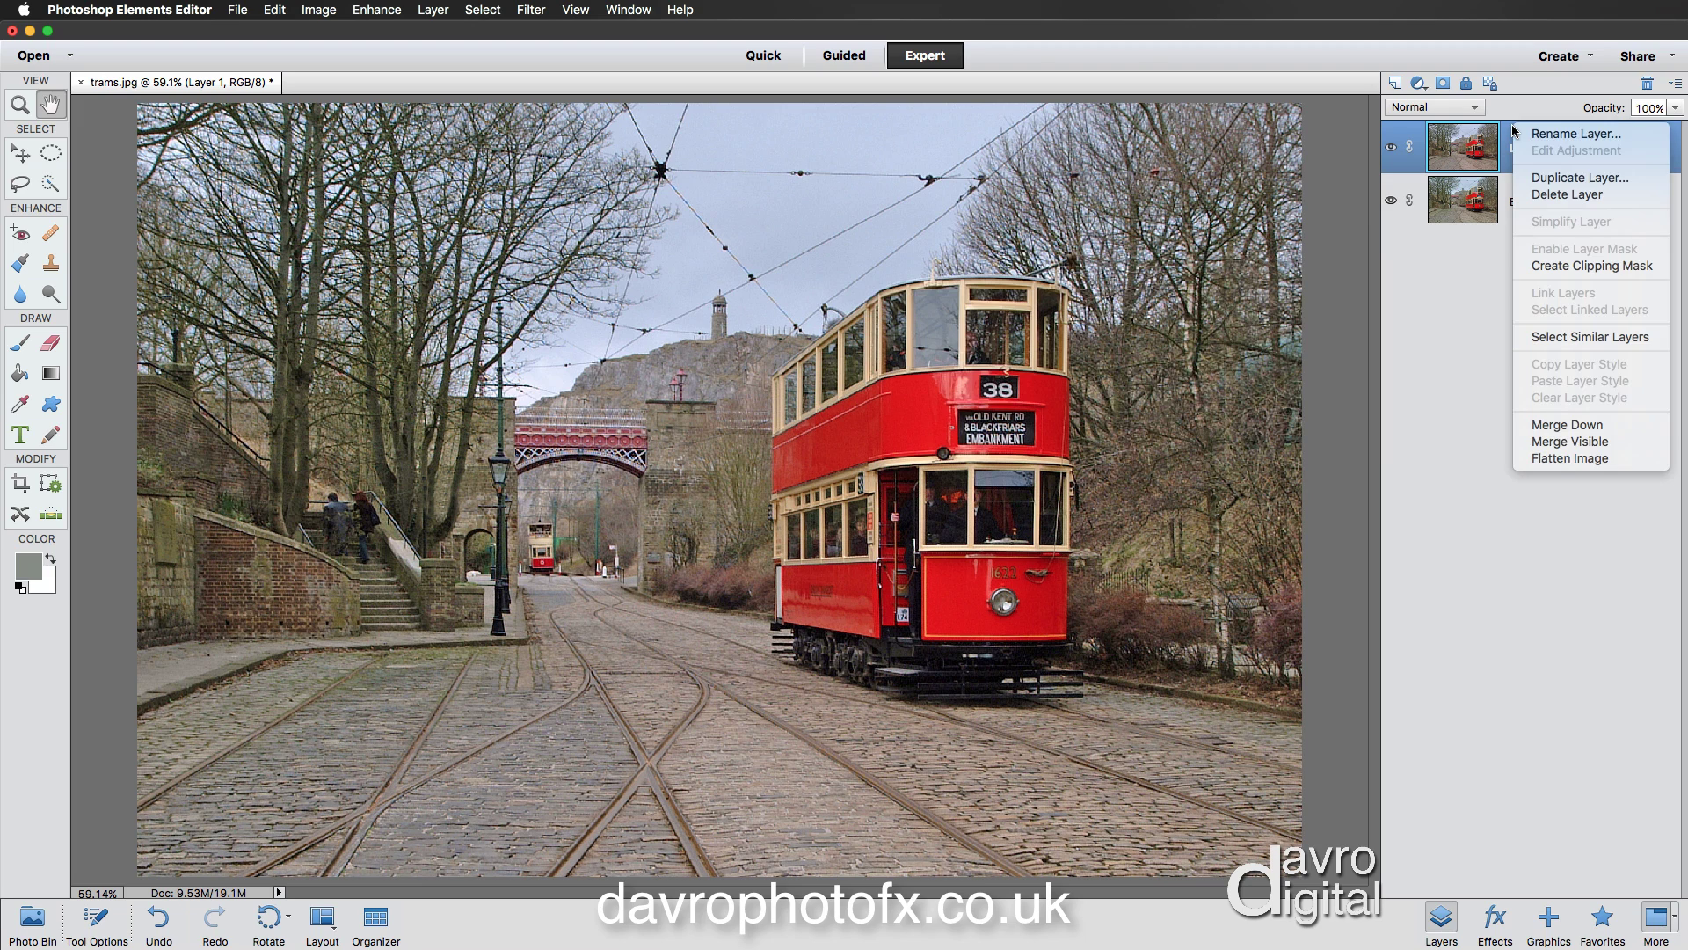
left_click(1546, 180)
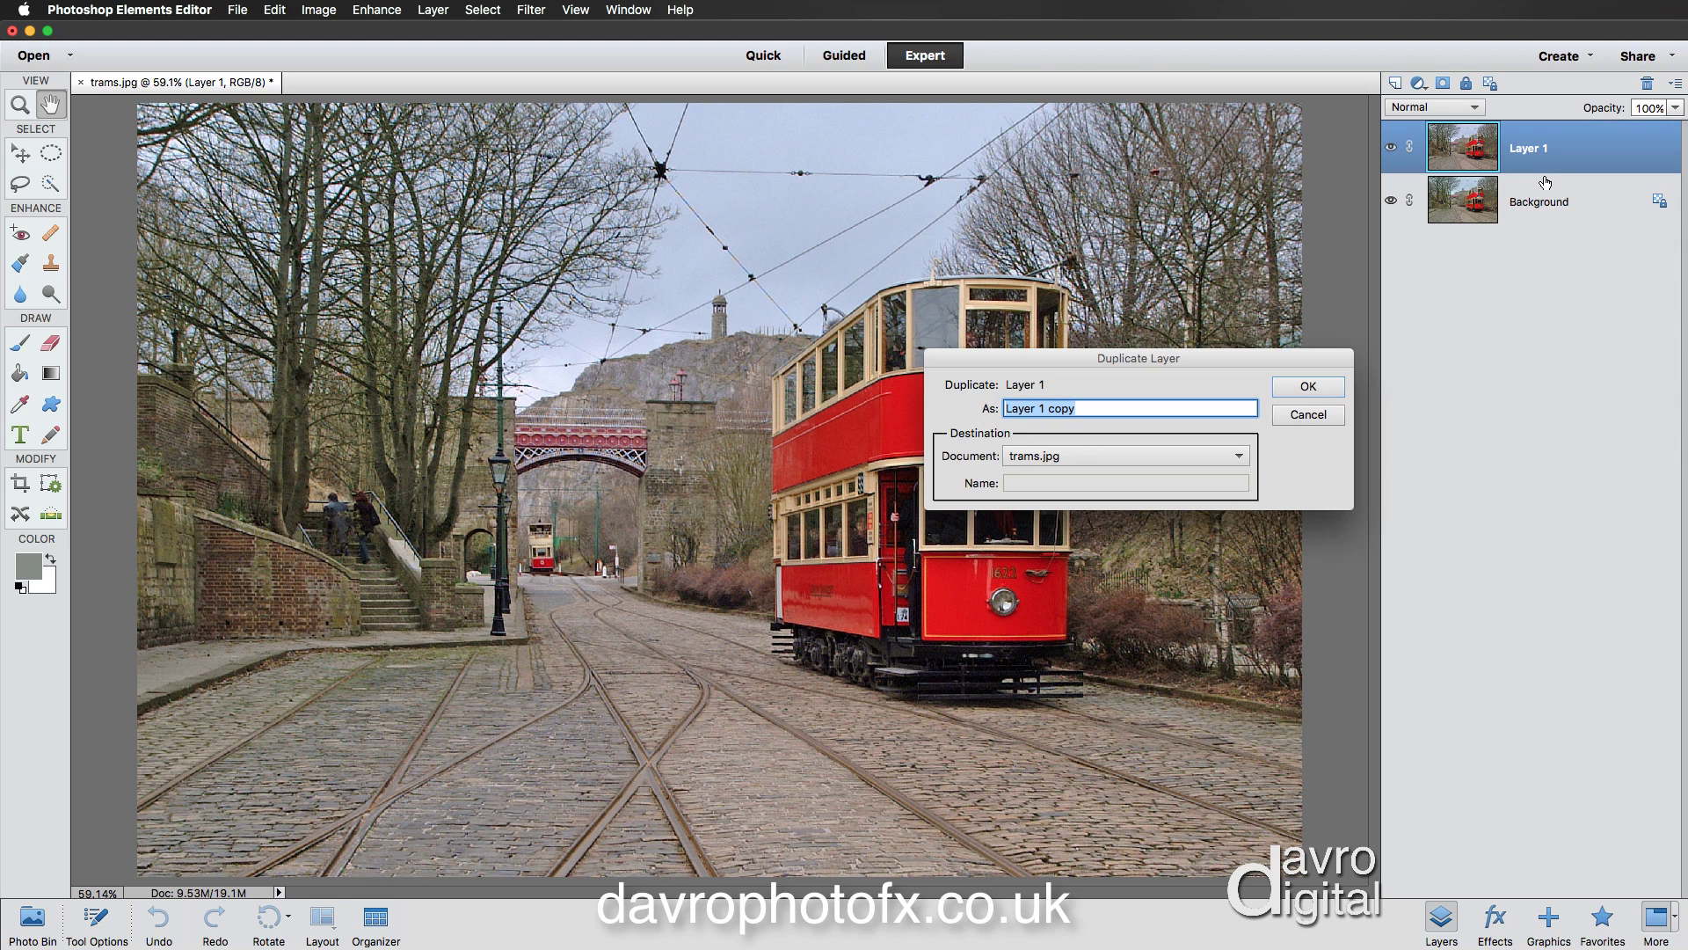
type("Sketch")
key("Return")
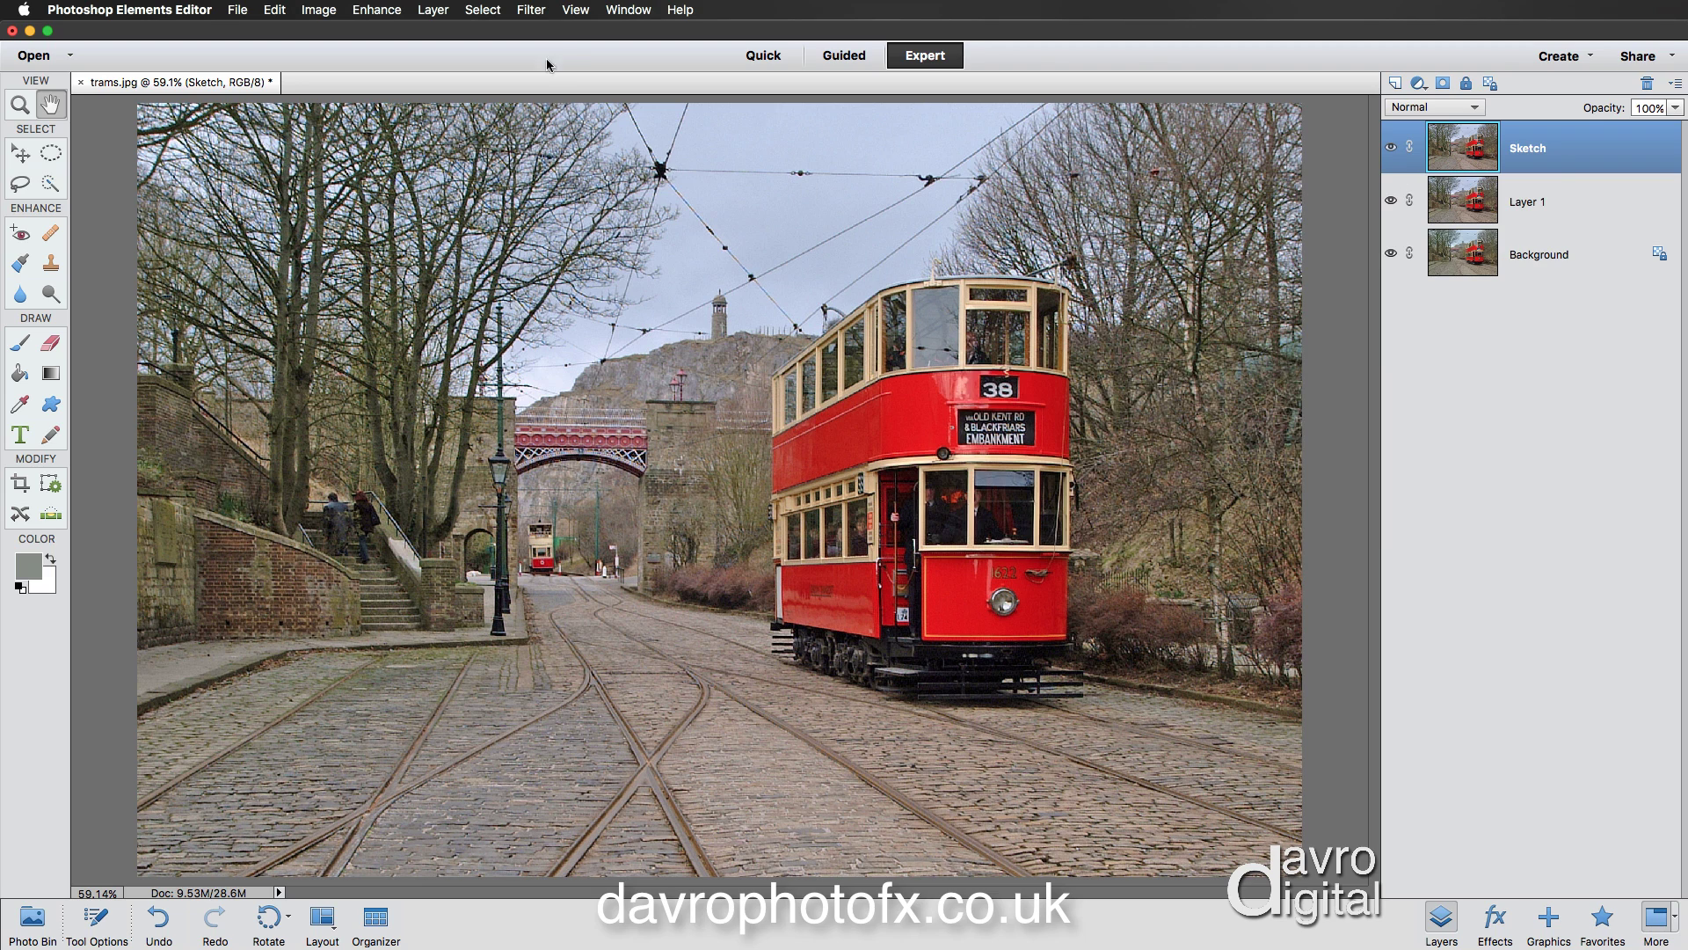
left_click(532, 9)
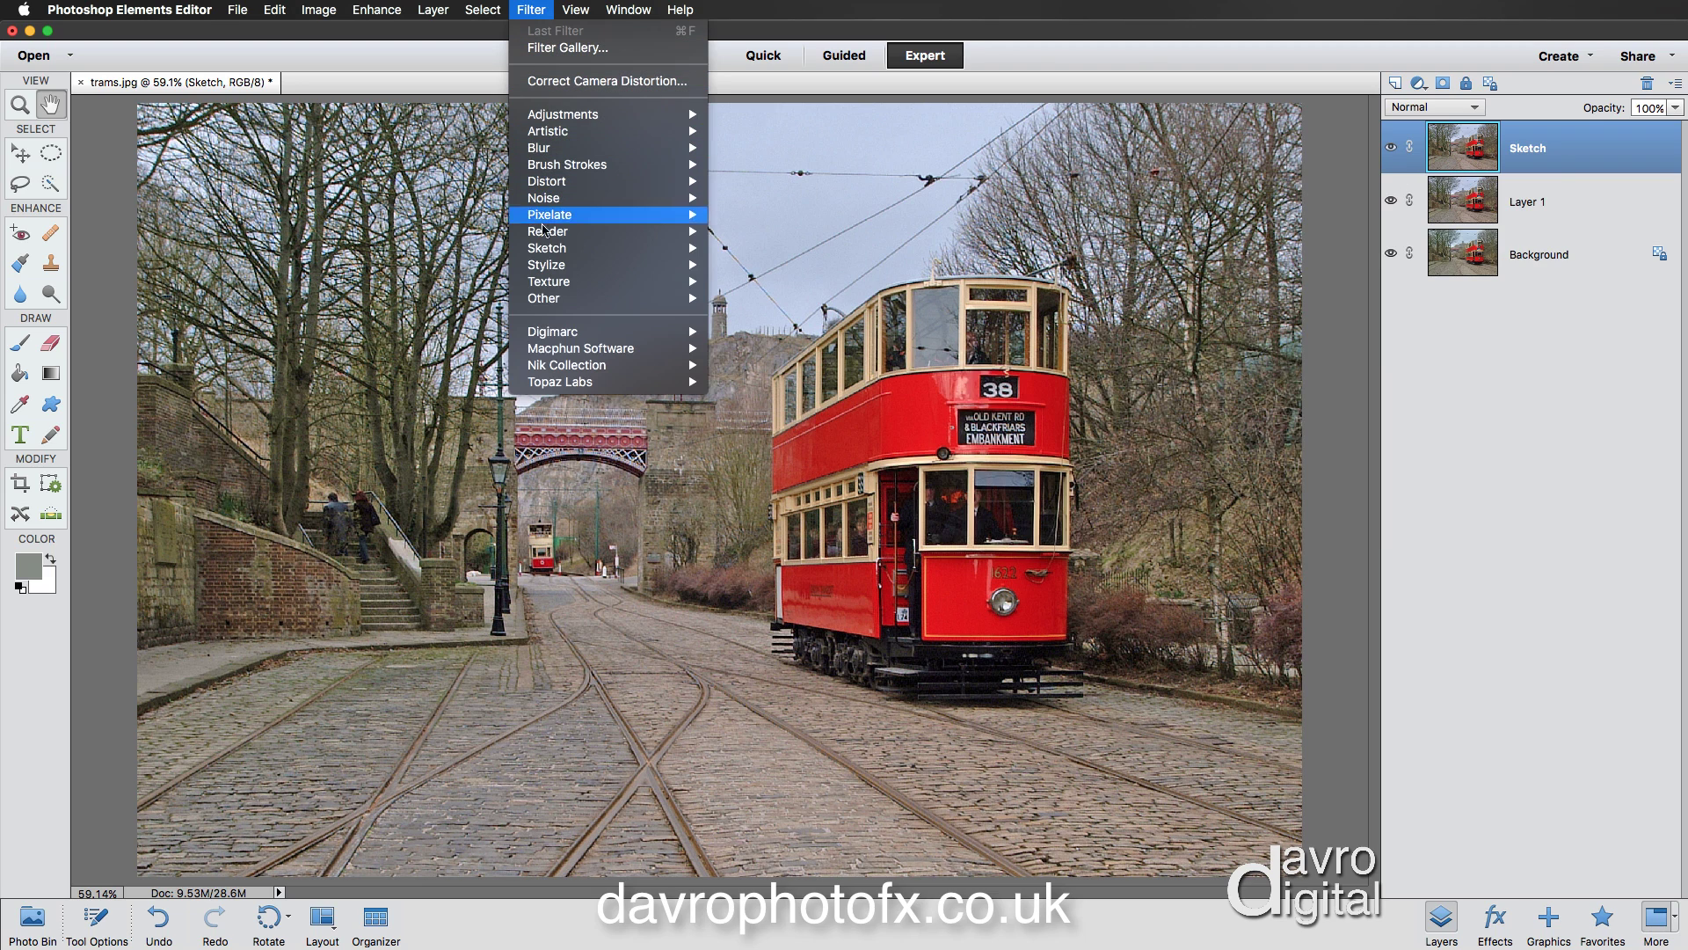
Open Sketch > Graphic Novel with the Twisted Plot preset, preview at 50% centred on the tram.
mouse_move(547, 248)
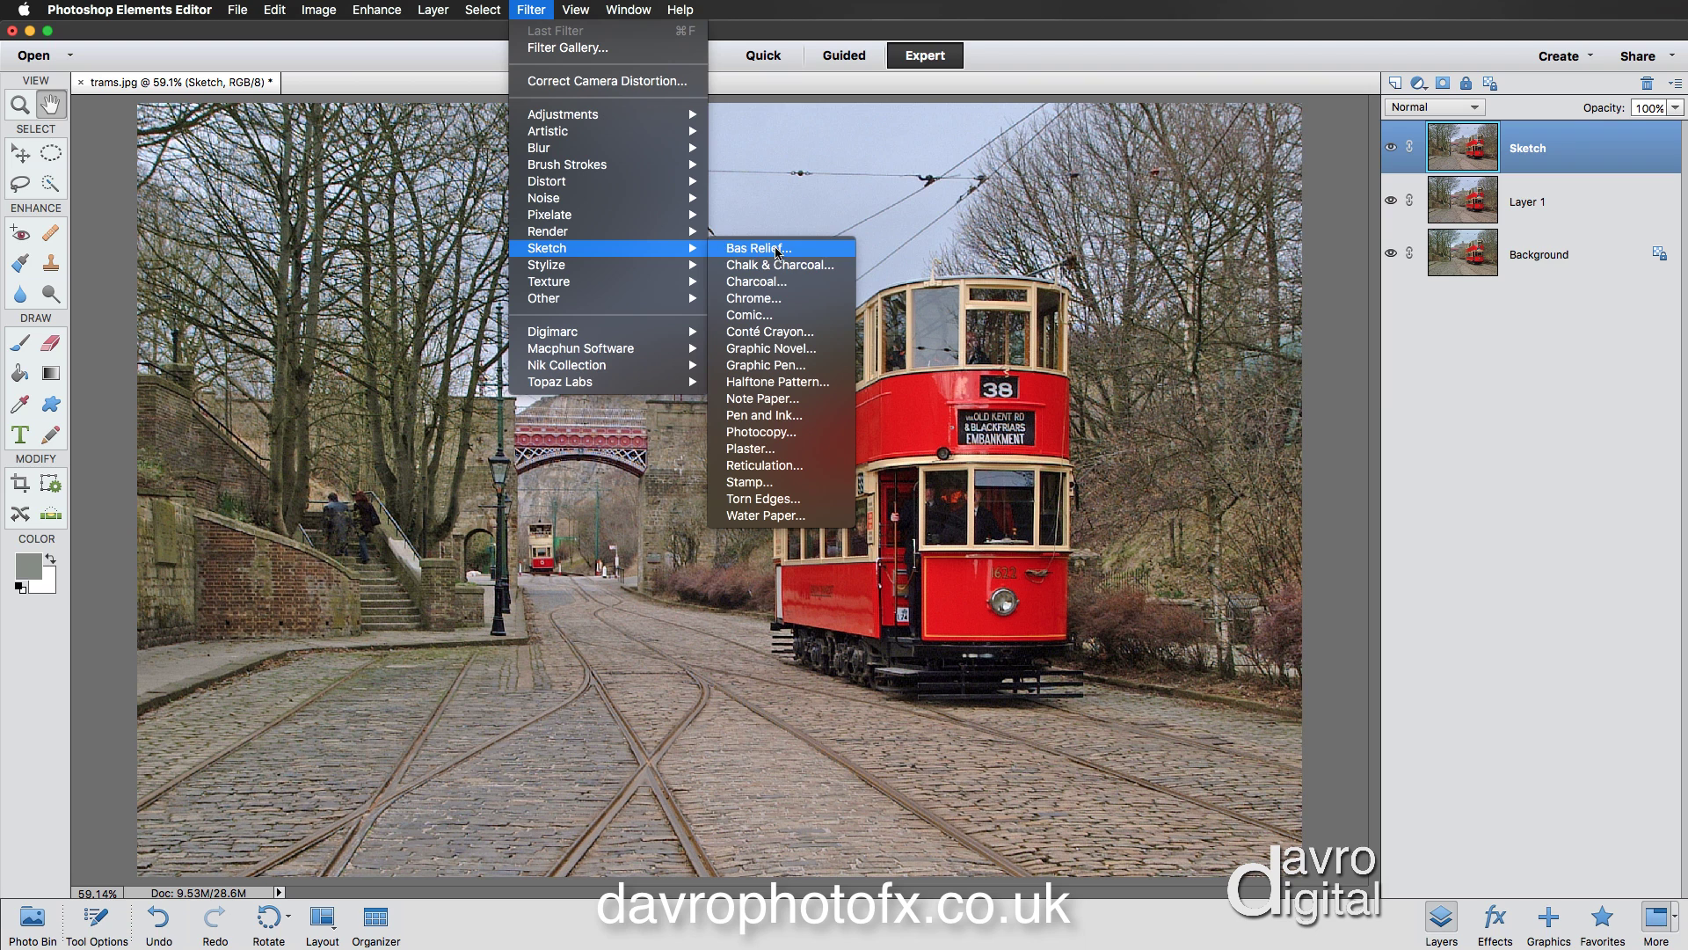
left_click(775, 349)
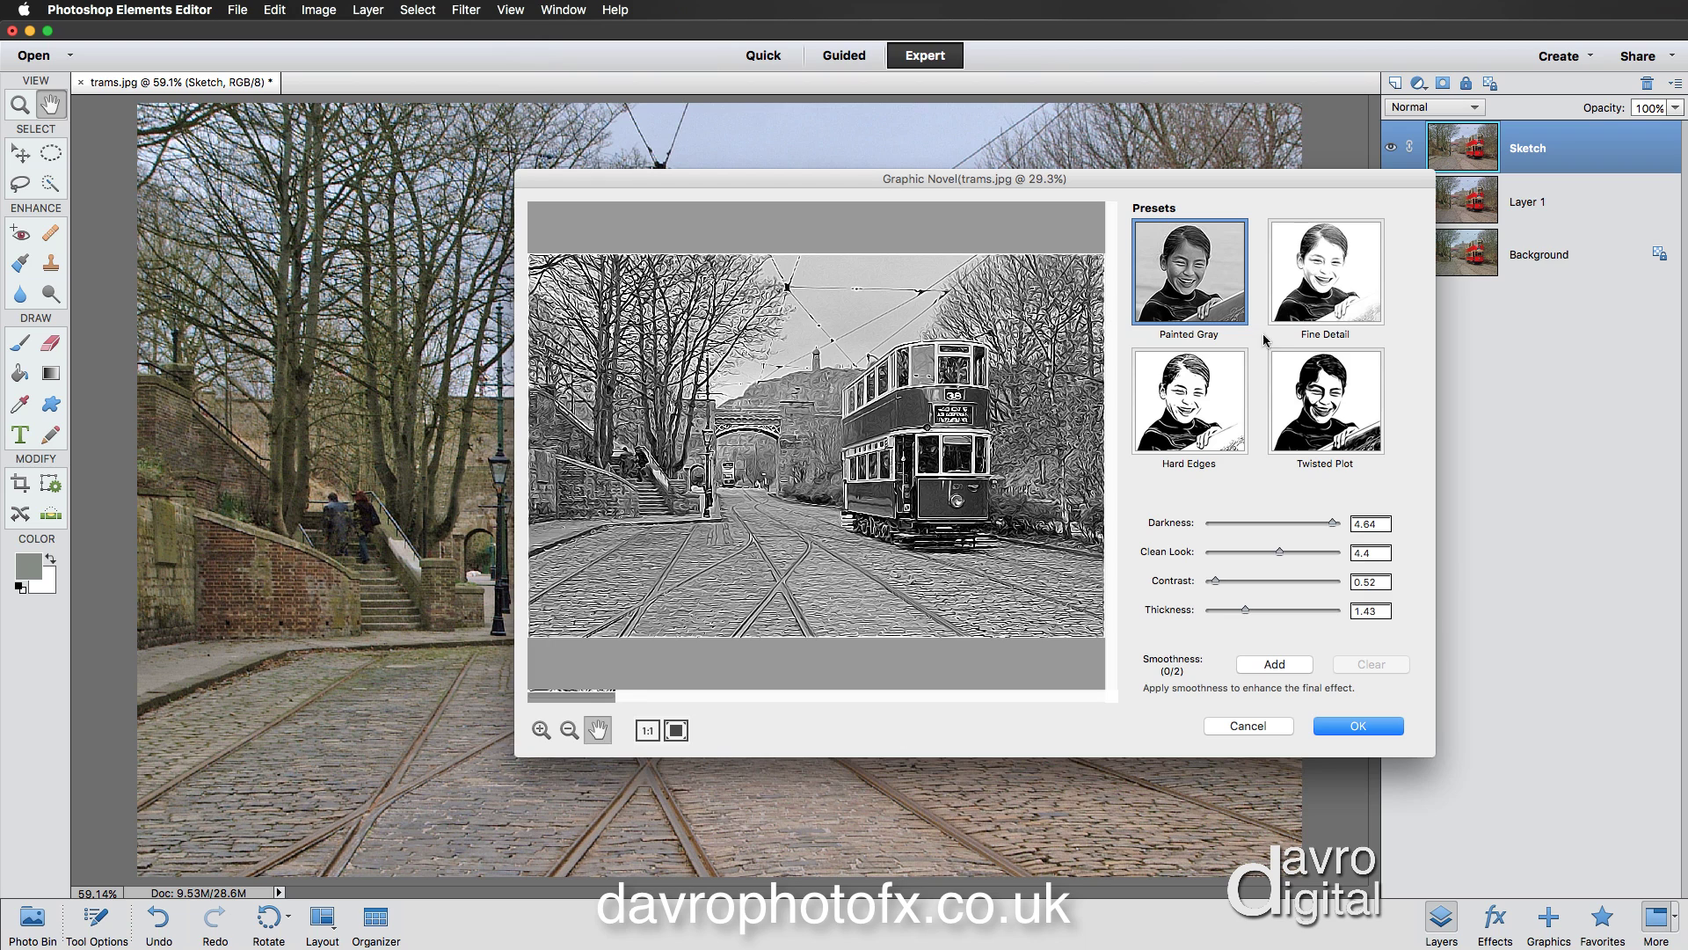
left_click(1314, 412)
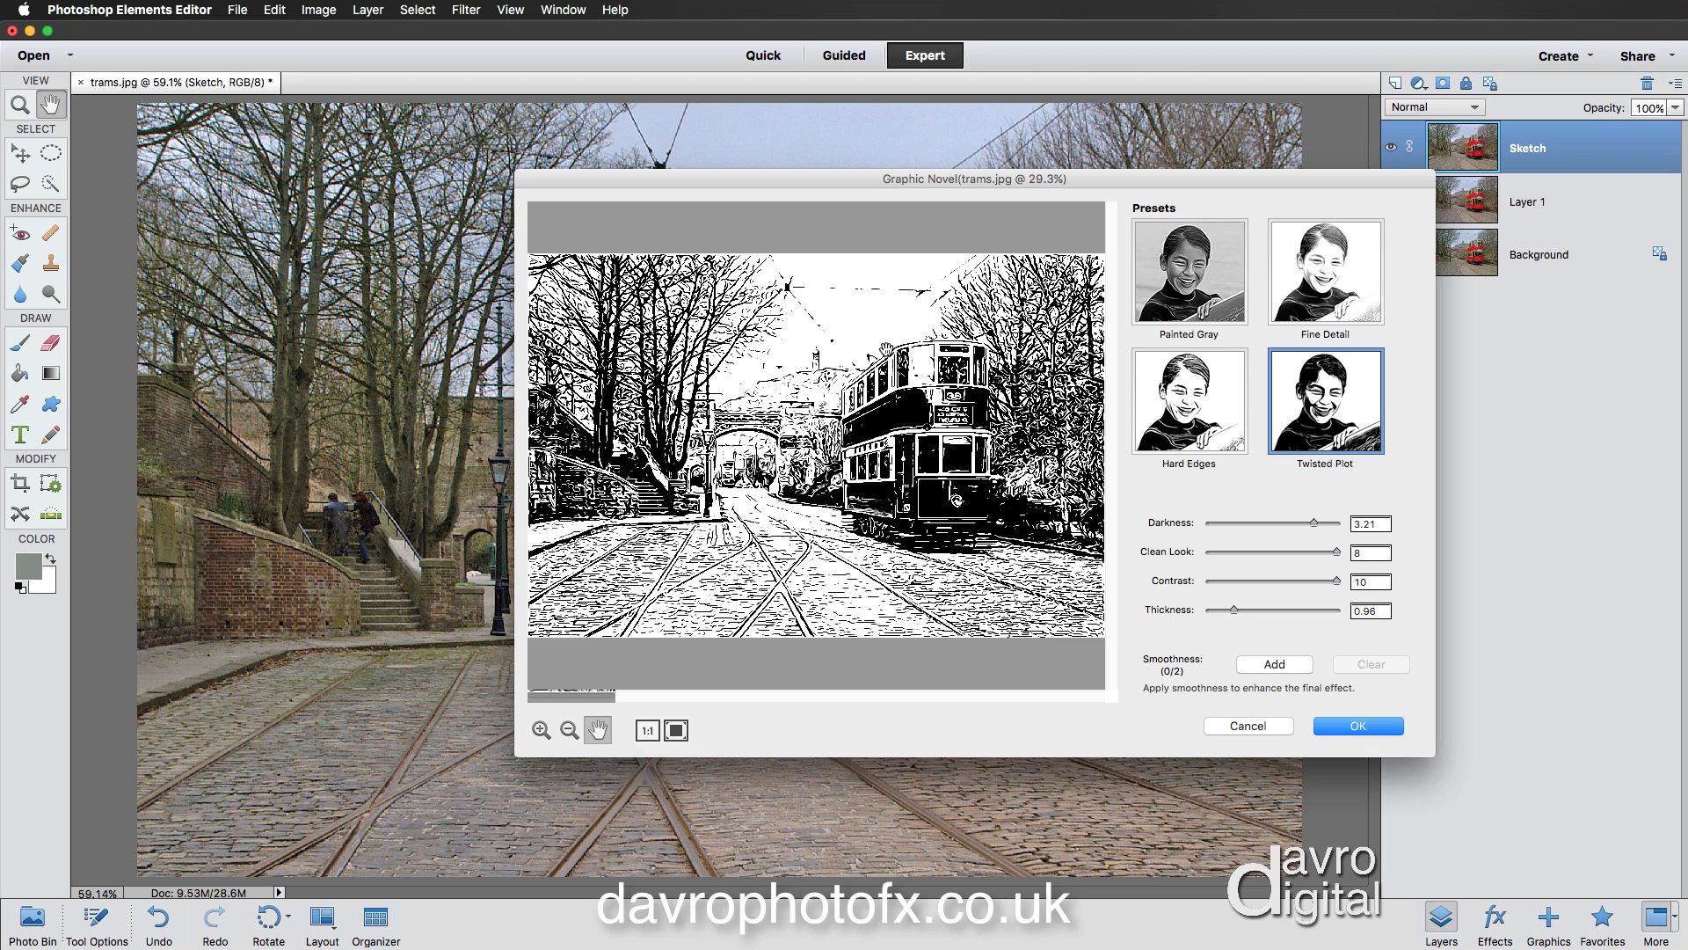
right_click(820, 287)
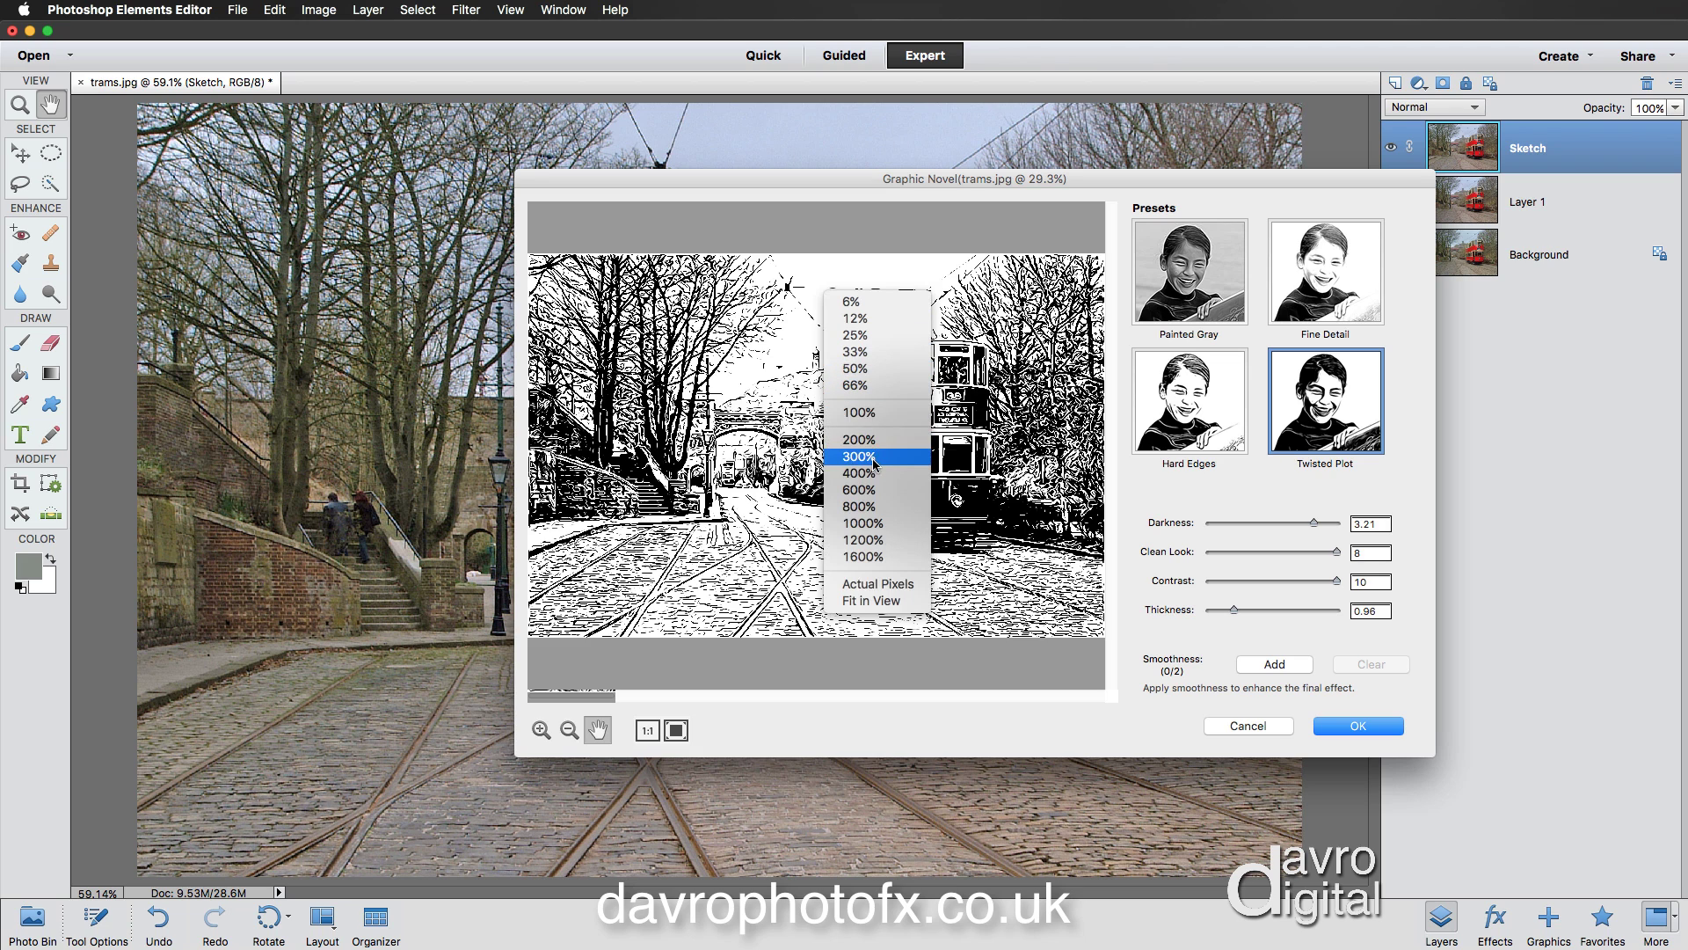
left_click(877, 370)
left_click_drag(998, 461, 876, 470)
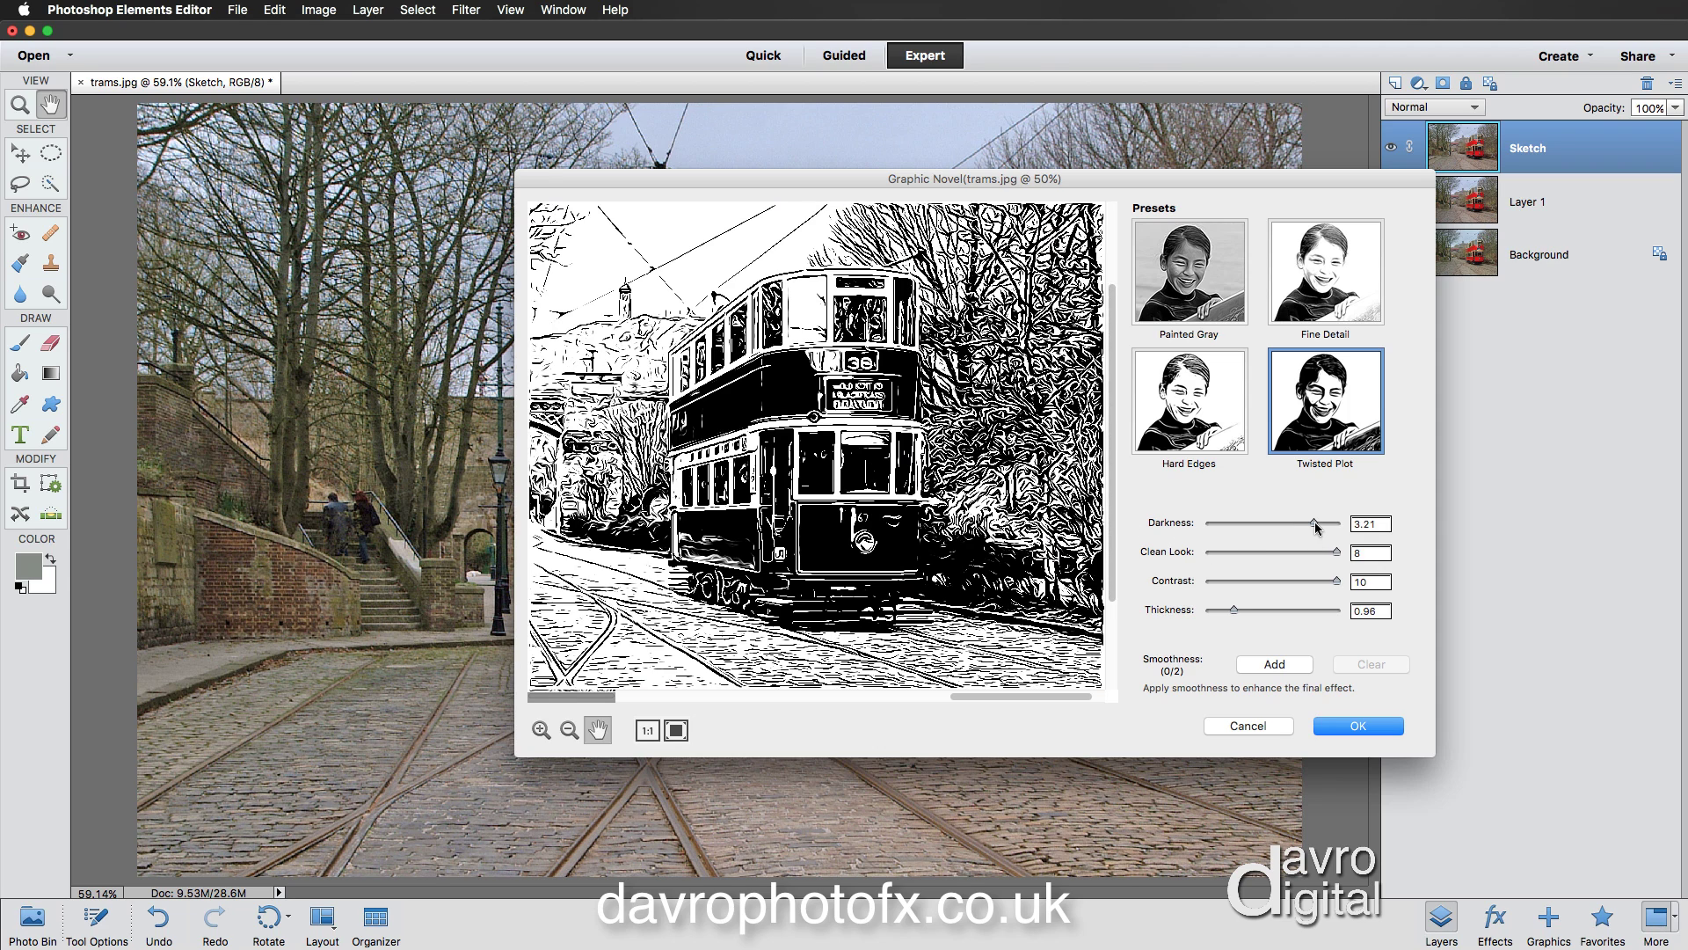
Set Graphic Novel Darkness to 2.31 and Clean Look to 10.
mouse_move(1316, 526)
left_mouse_down()
mouse_move(1287, 526)
mouse_move(1317, 527)
left_mouse_up()
left_click_drag(1336, 555, 1247, 556)
double_click(1361, 552)
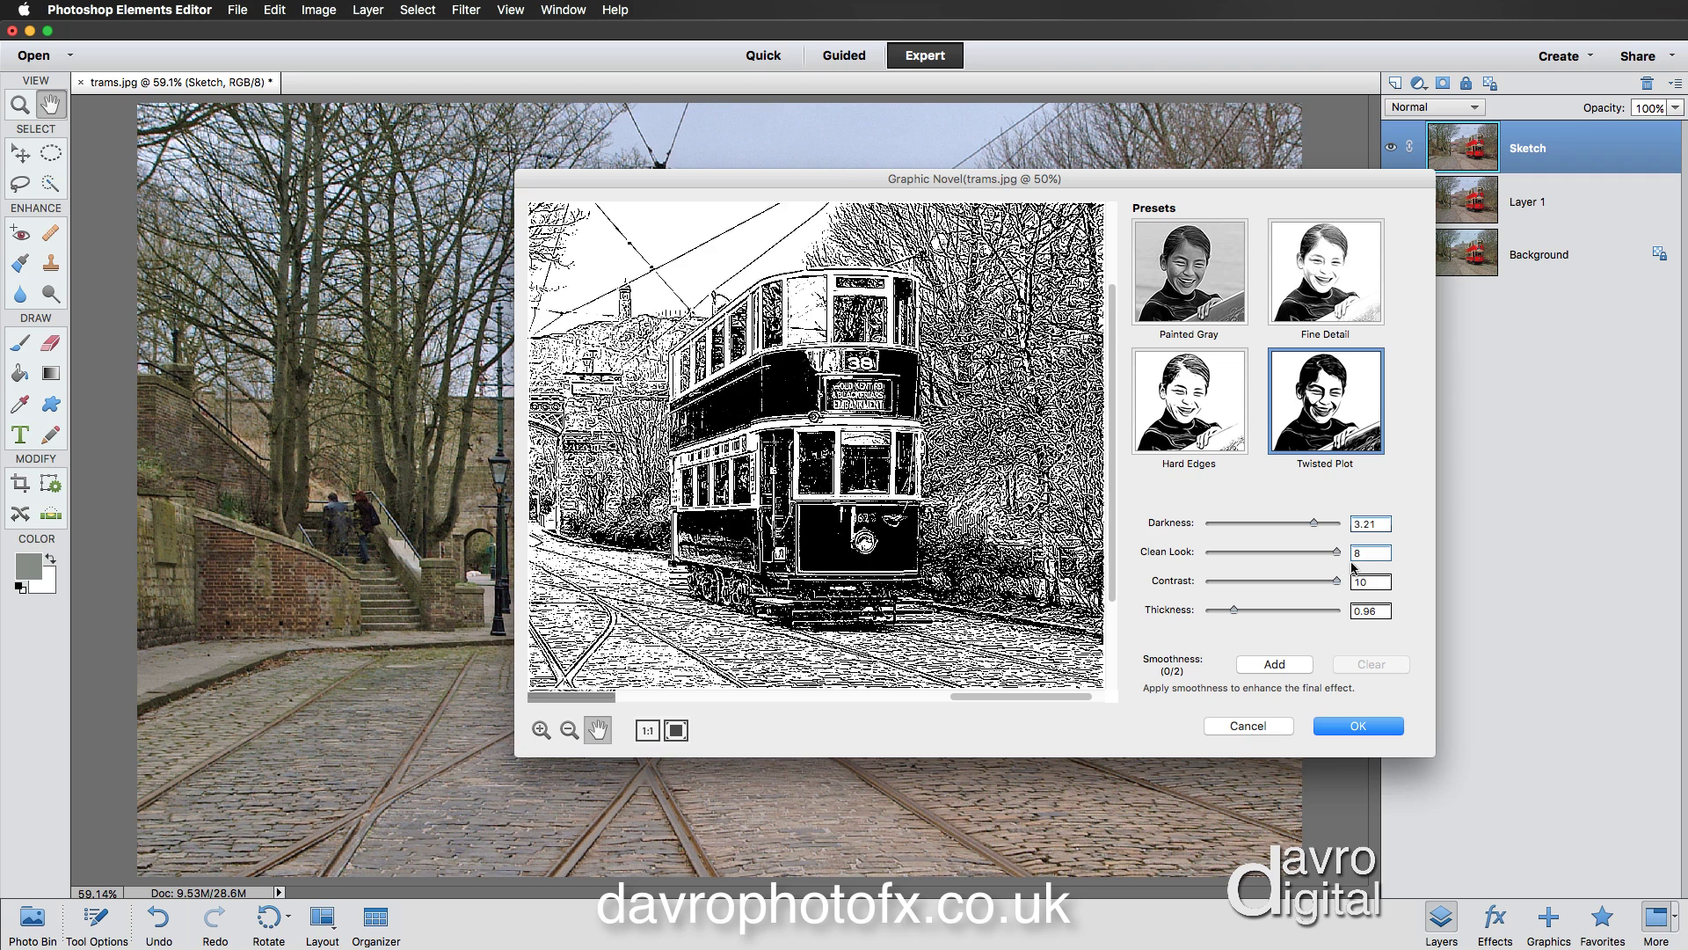
type("10")
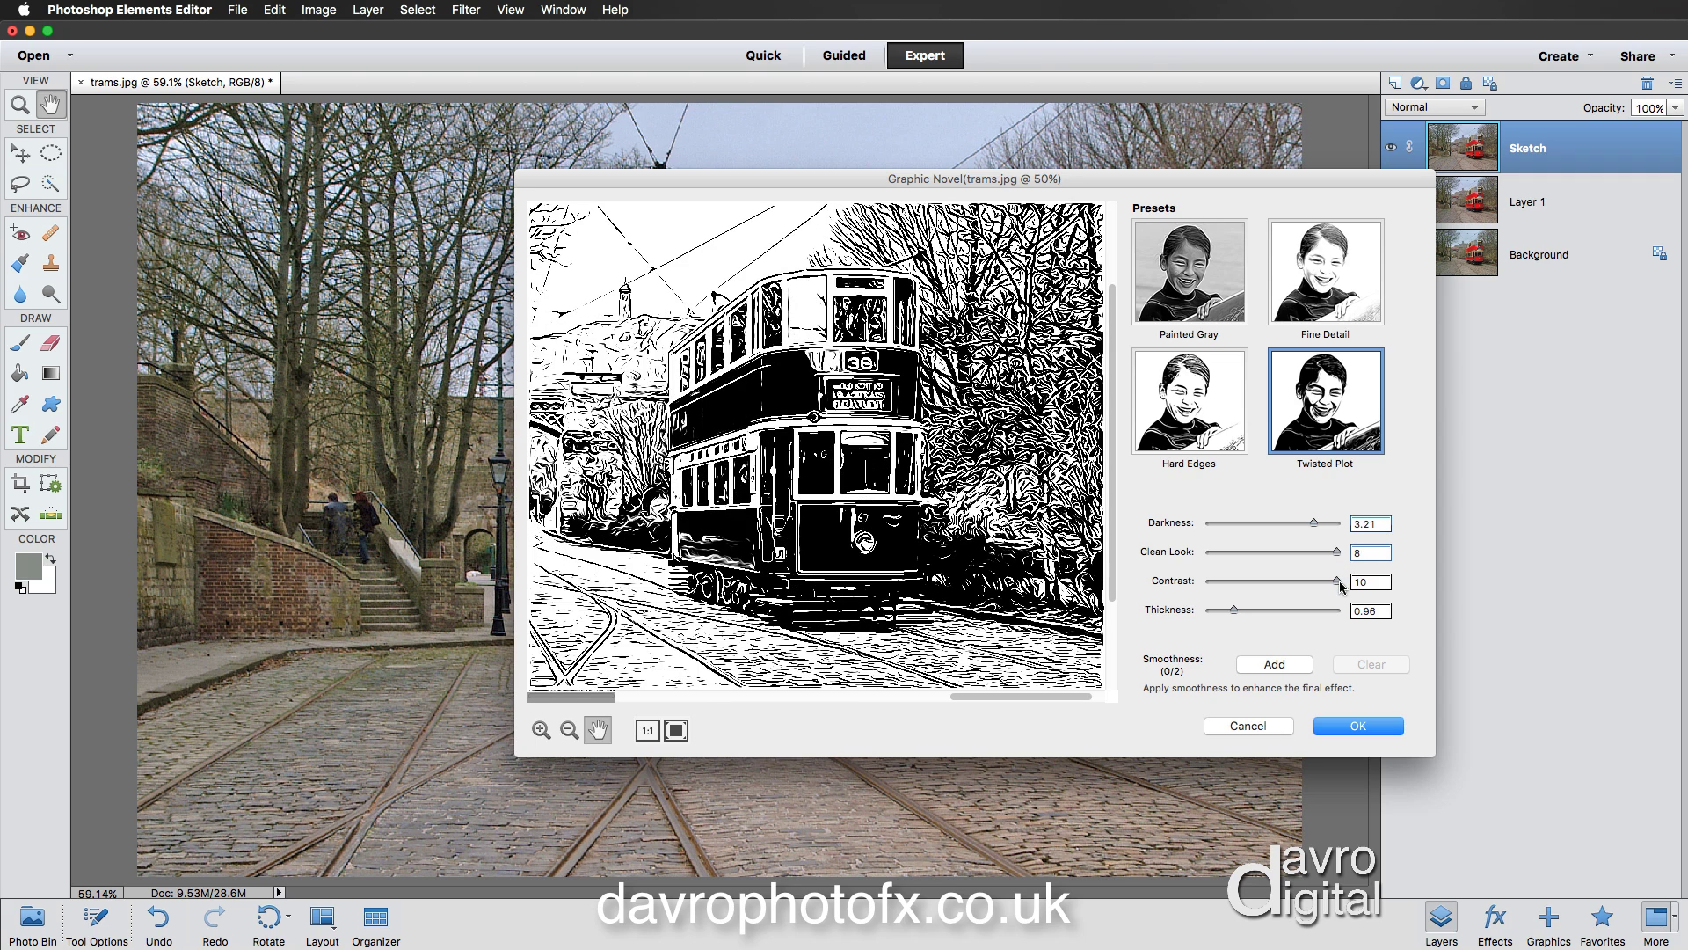
Lower Contrast to 0.7 and reframe the preview on the tram and street.
left_click_drag(1339, 581, 1234, 584)
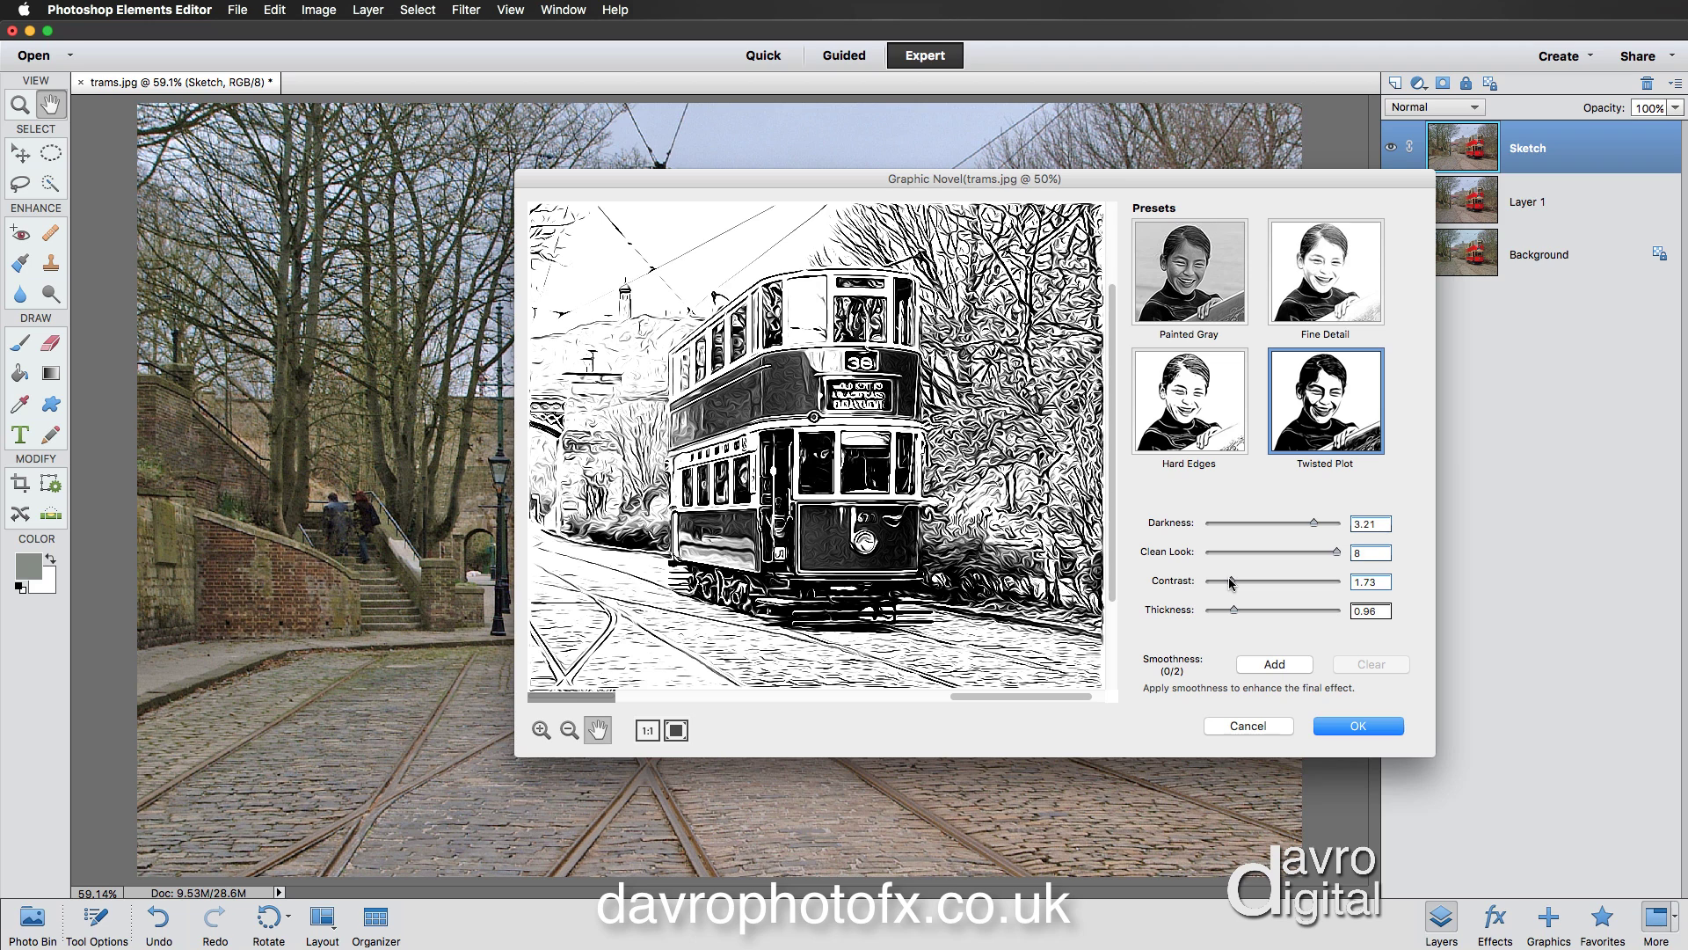
left_click_drag(1228, 581, 1224, 580)
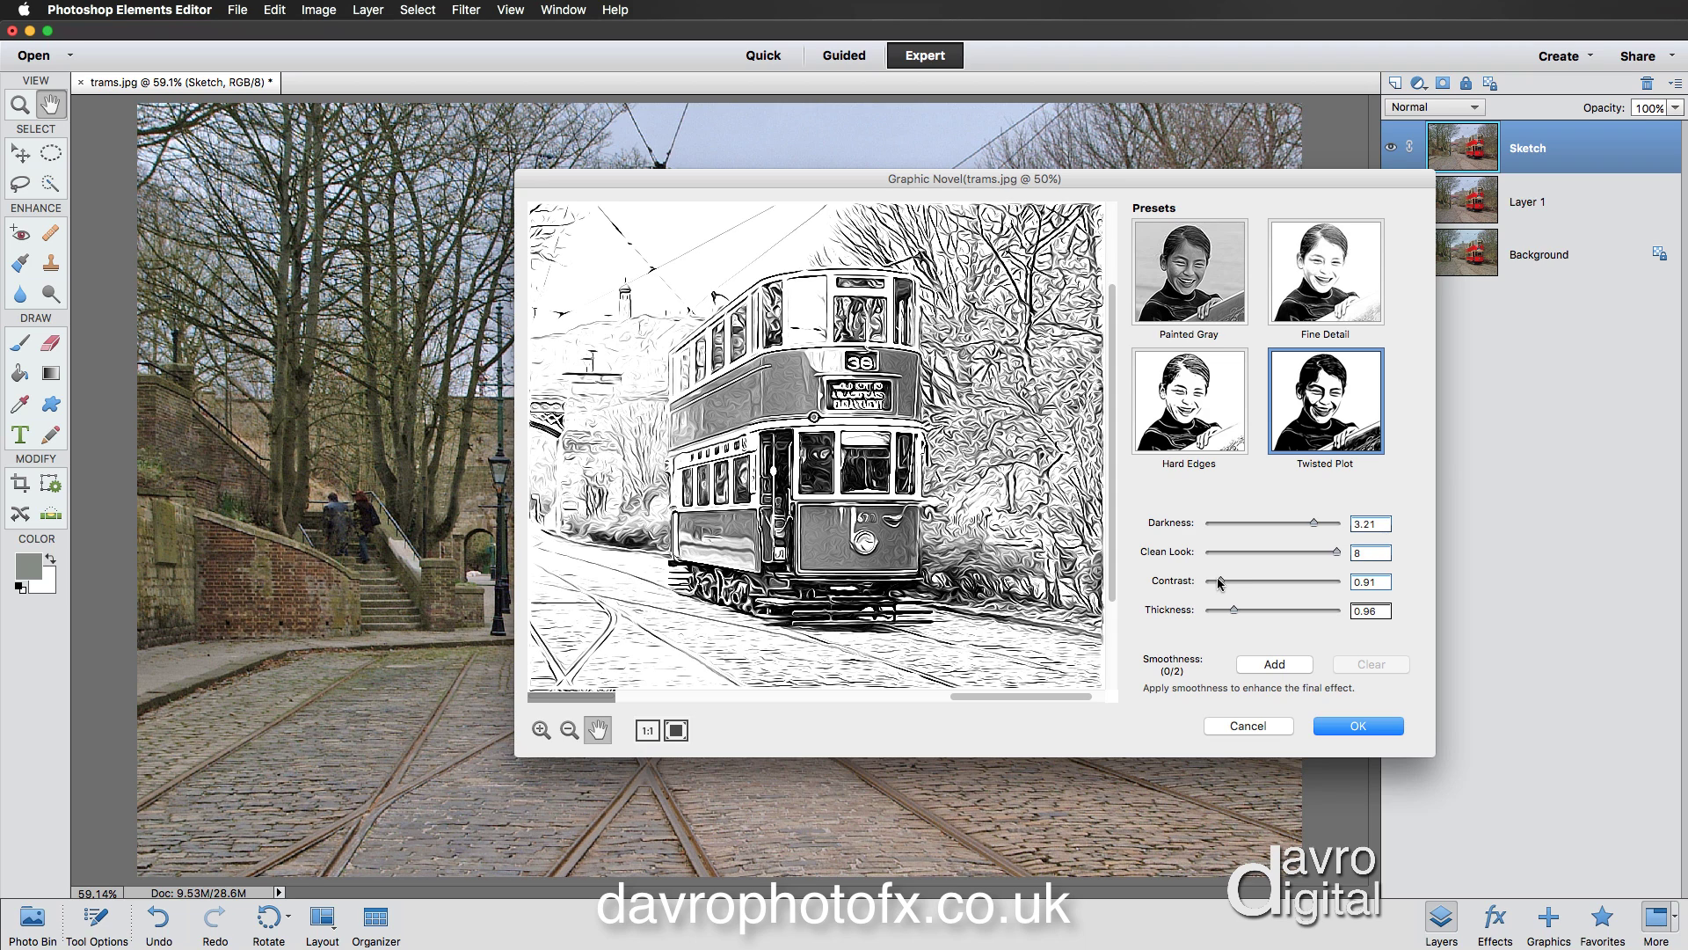
left_click_drag(1219, 578, 1216, 578)
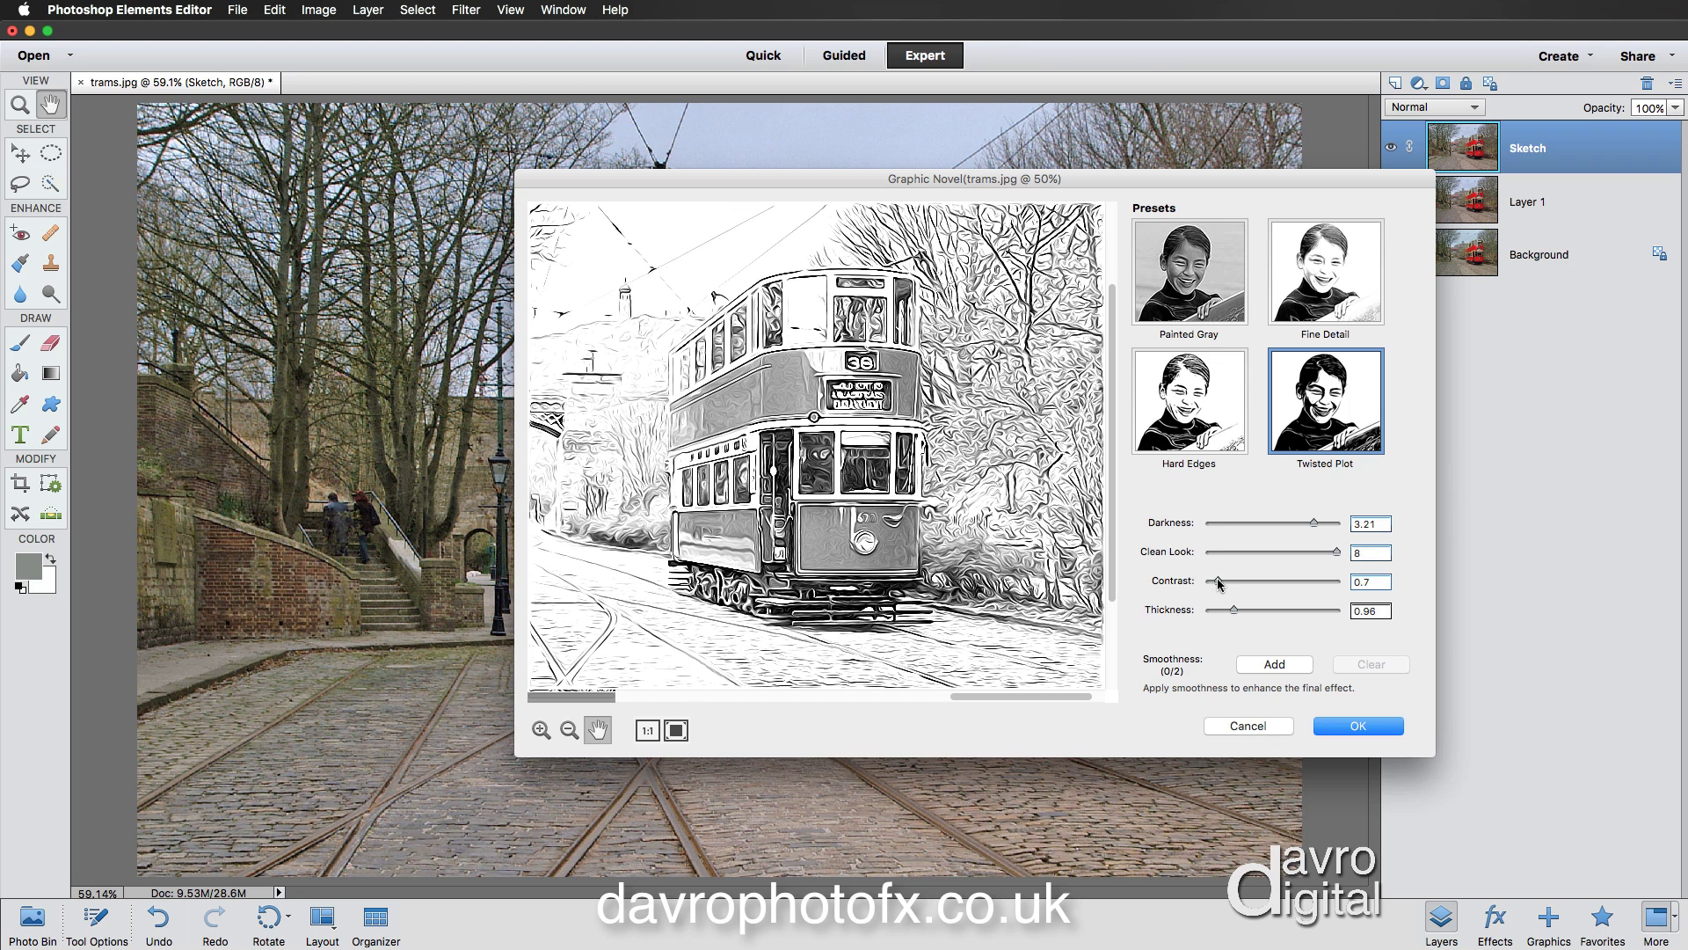
left_click_drag(1007, 531, 1172, 533)
left_click_drag(936, 515, 992, 520)
Apply the Graphic Novel filter and set the Sketch layer to Soft Light blending.
left_click(1358, 726)
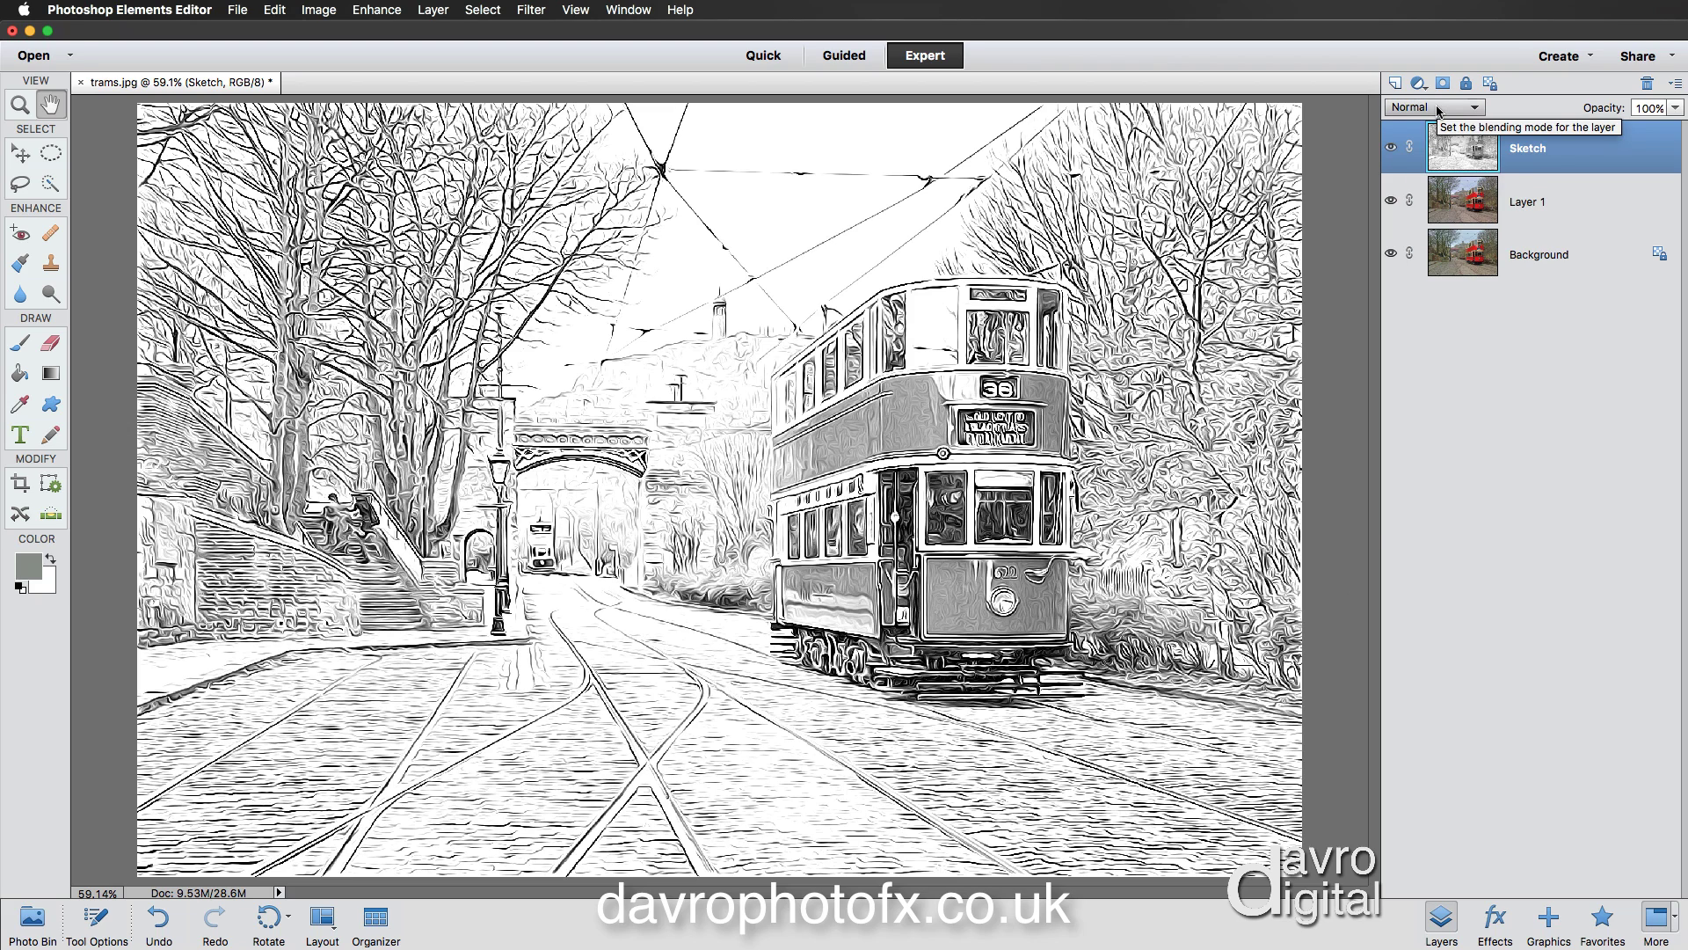
left_click(1438, 109)
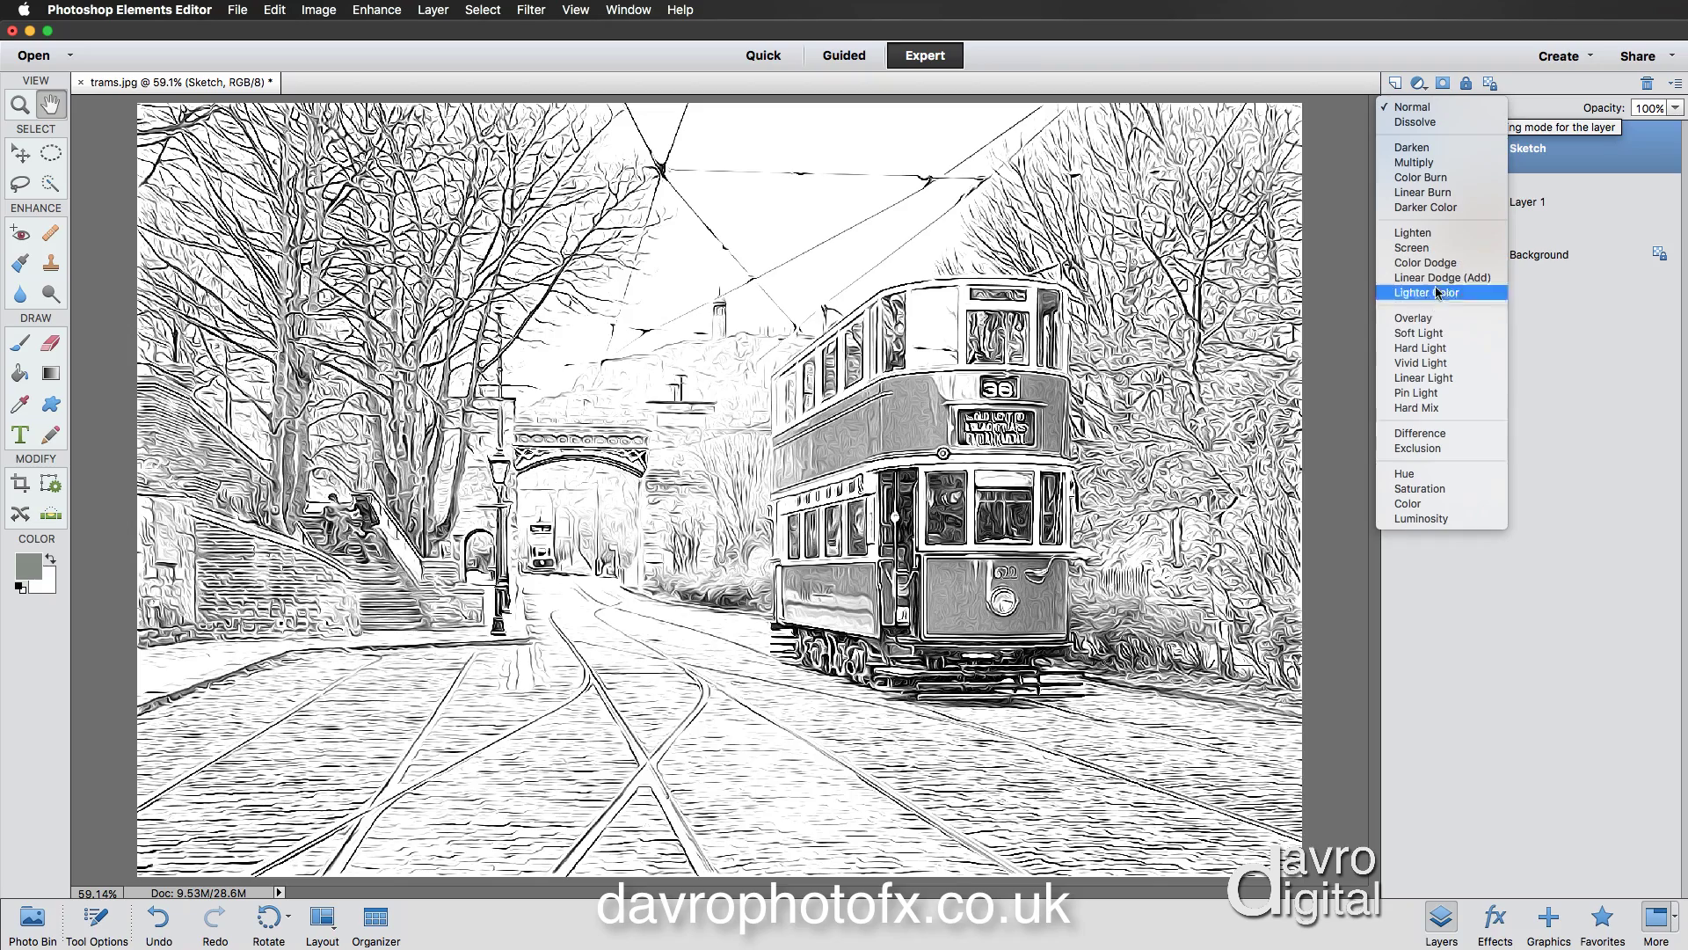
left_click(1435, 333)
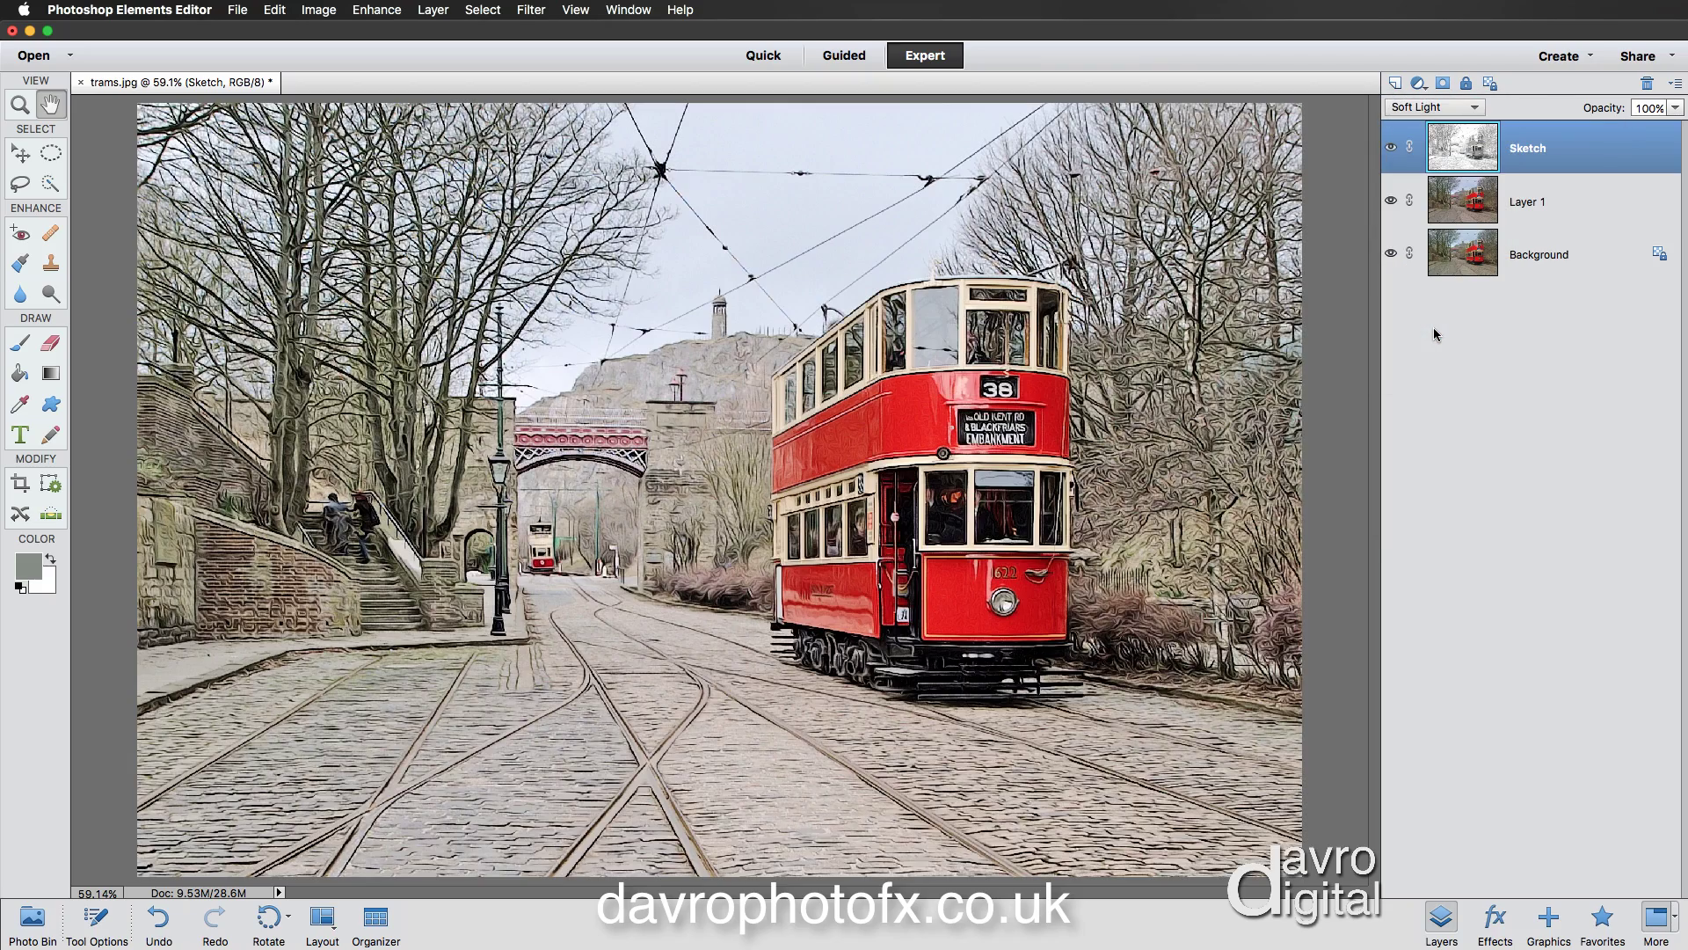
Toggle the Sketch layer's visibility to compare, then make Layer 1 active.
left_click(1391, 148)
left_click(1391, 147)
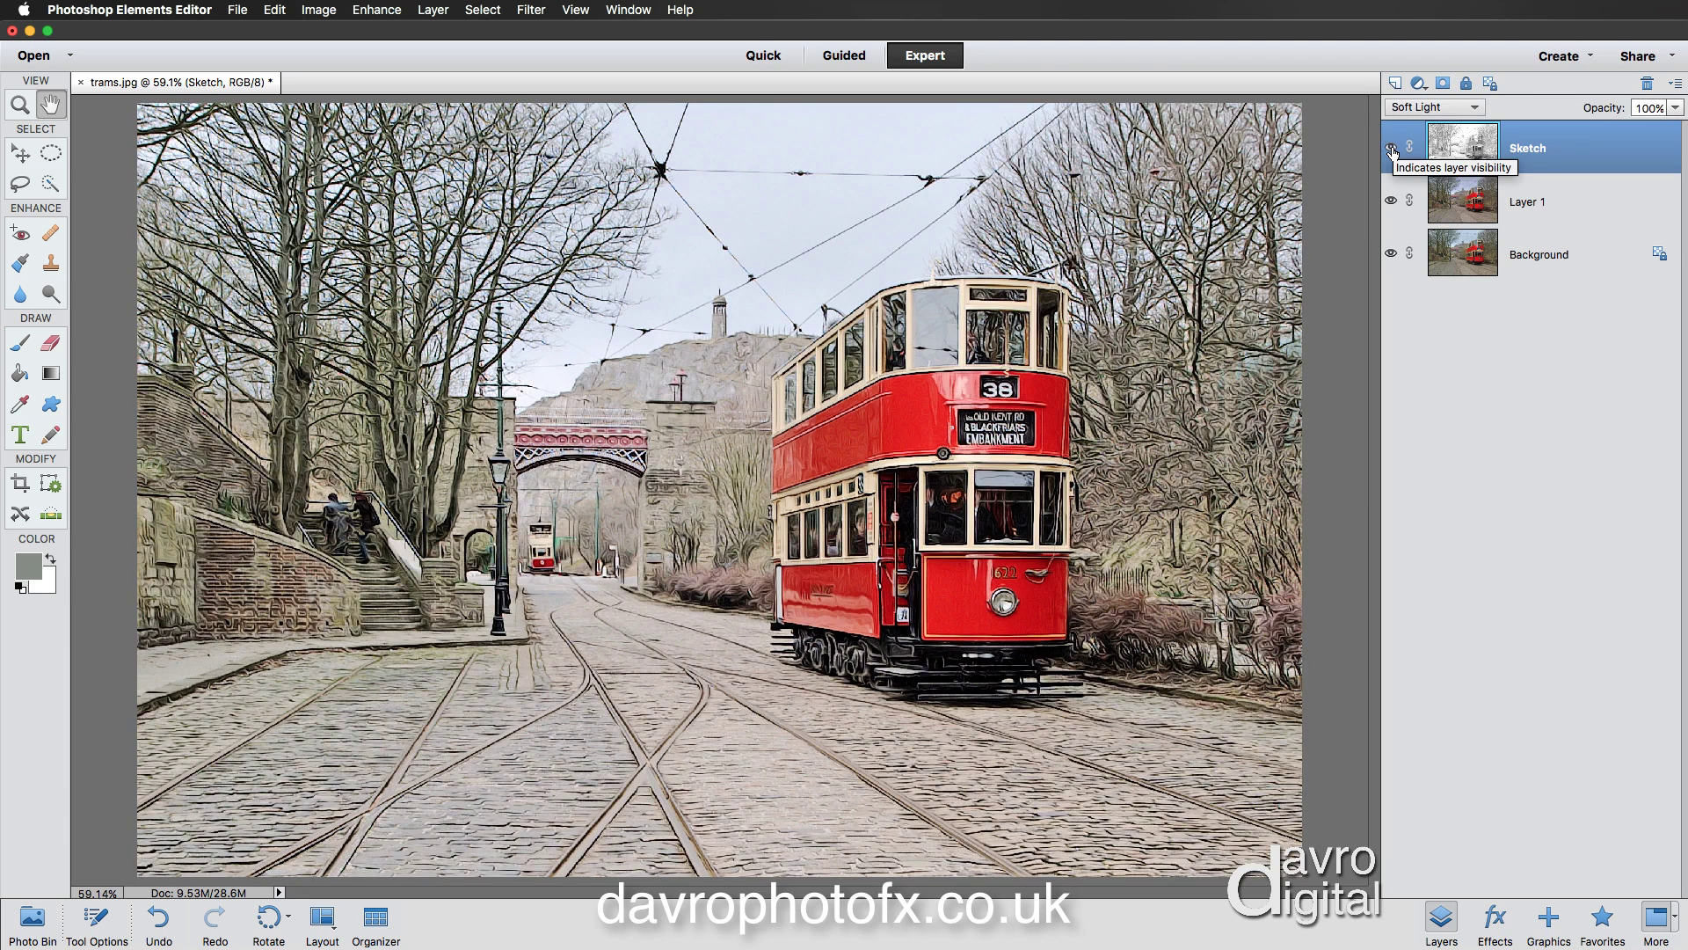
left_click(1531, 203)
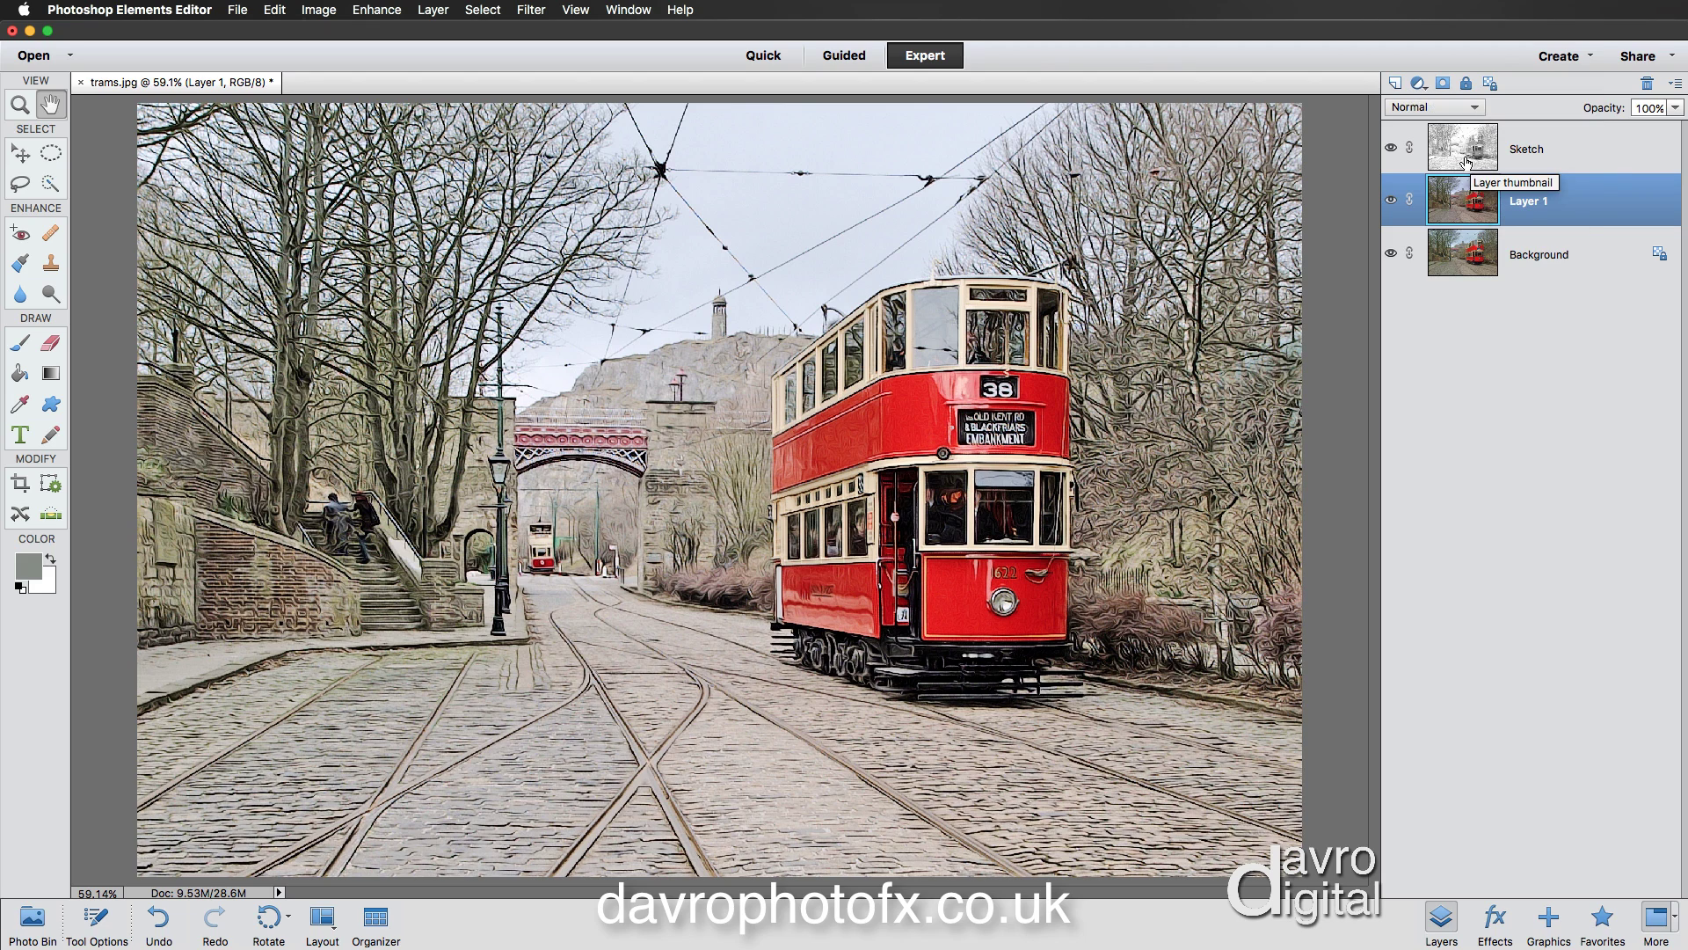
Add a Levels adjustment layer above Layer 1 with its midtone input set to 0.90.
left_click(1418, 83)
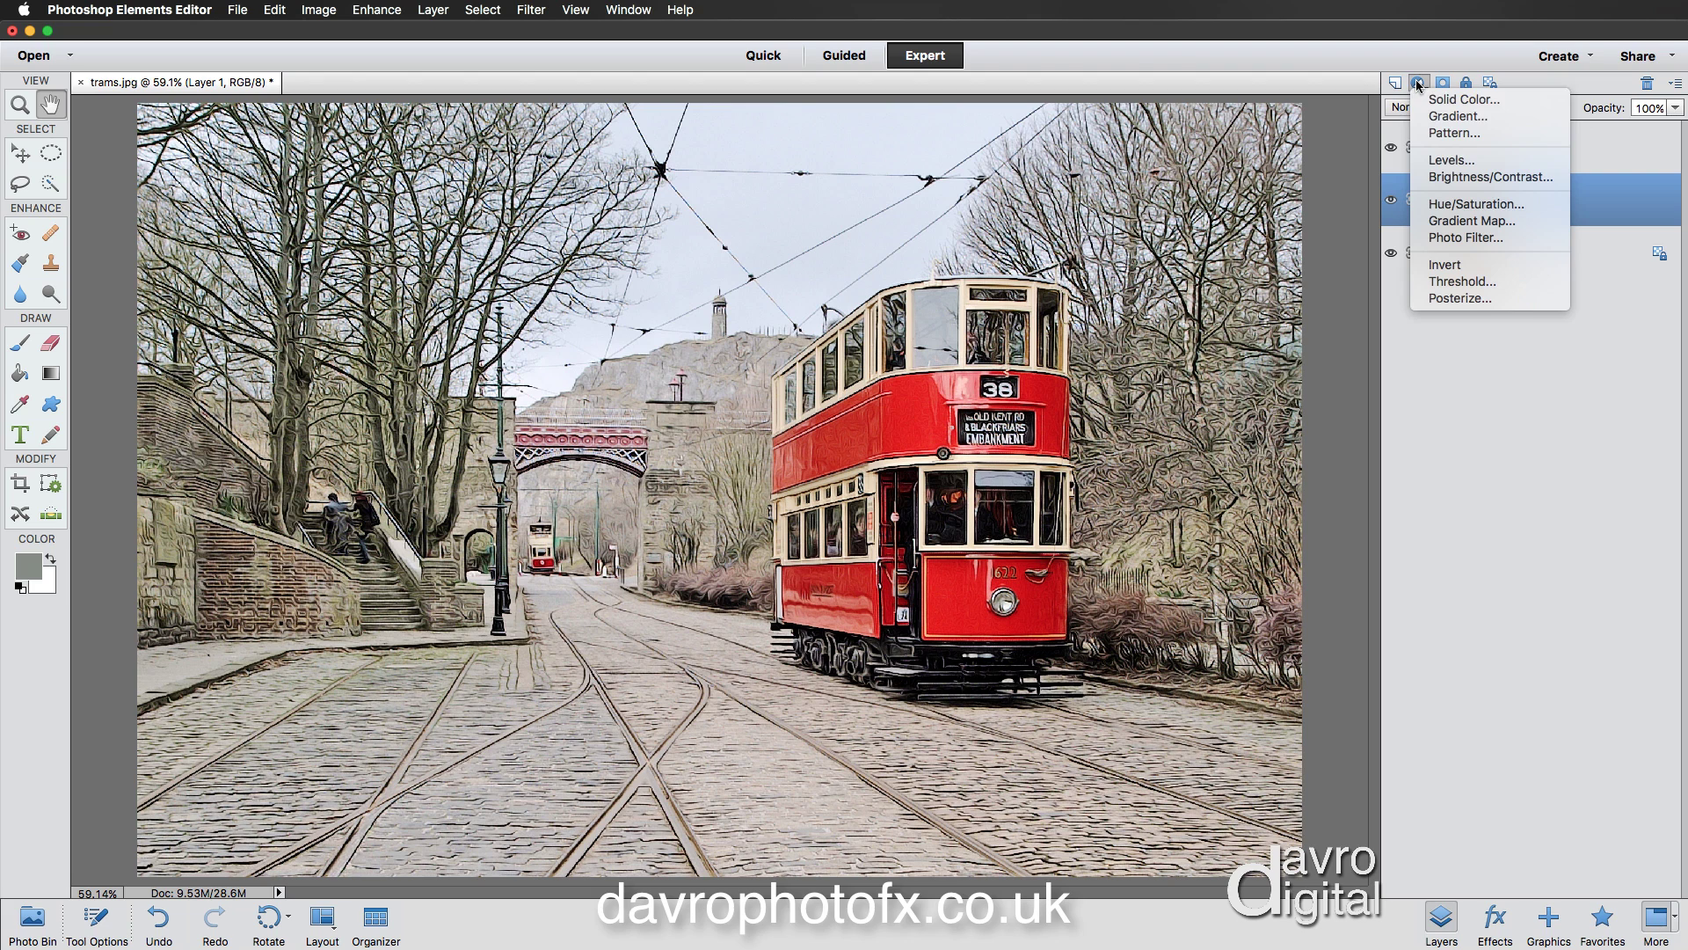
left_click(1450, 162)
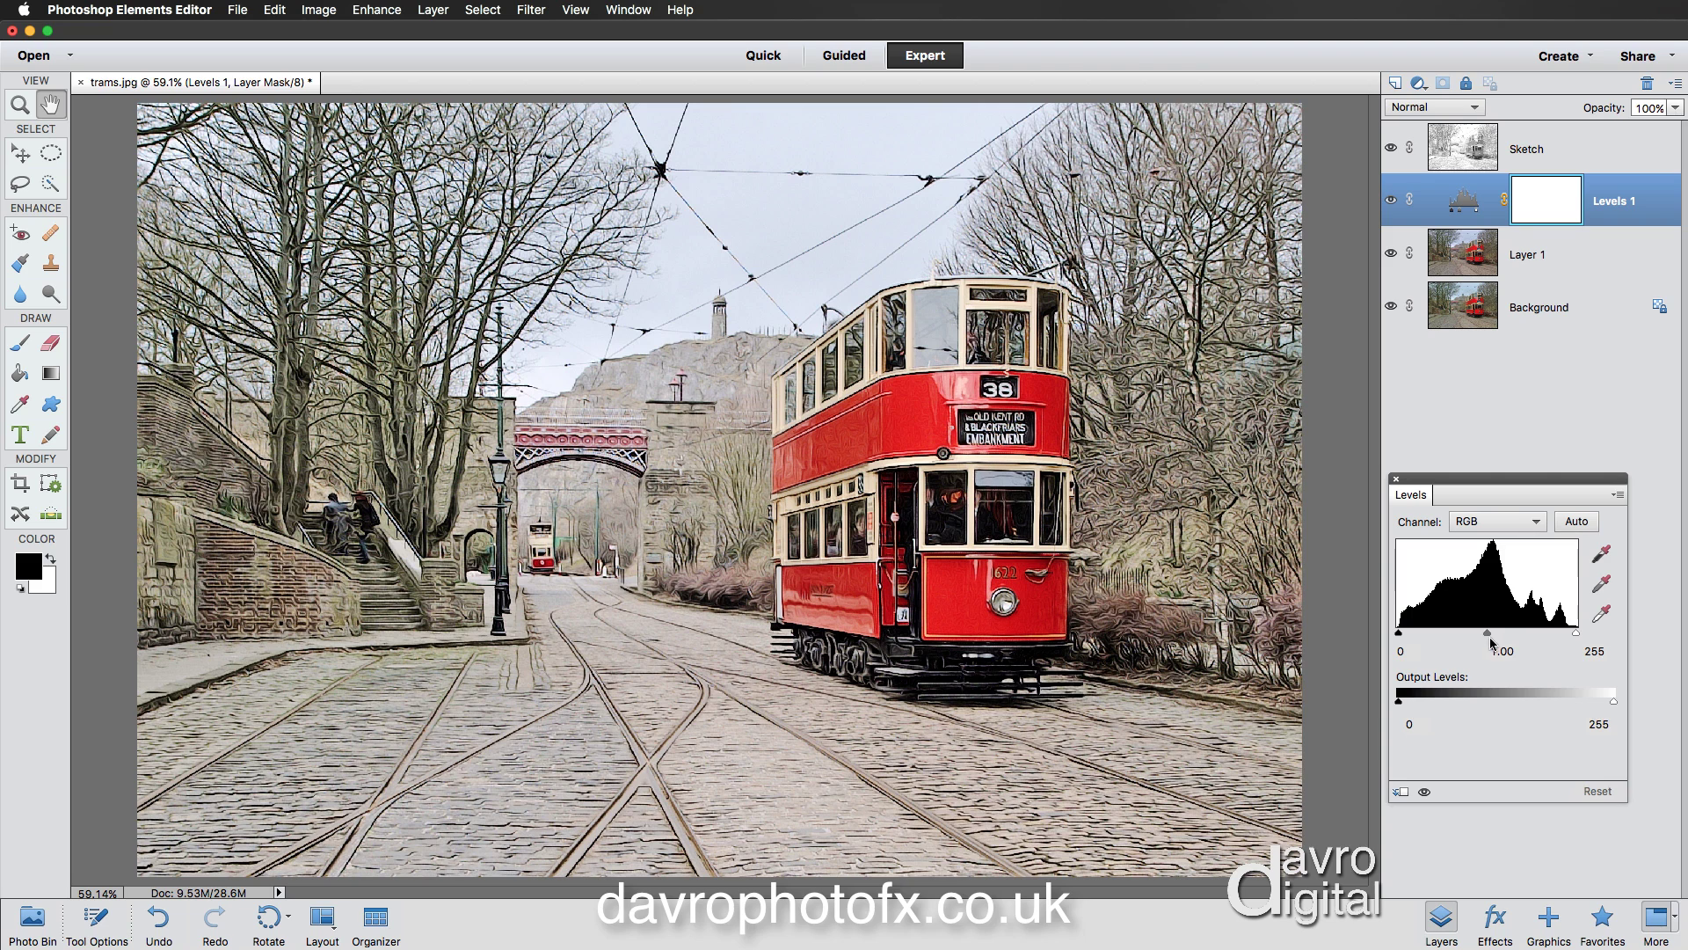
left_click_drag(1492, 637, 1498, 635)
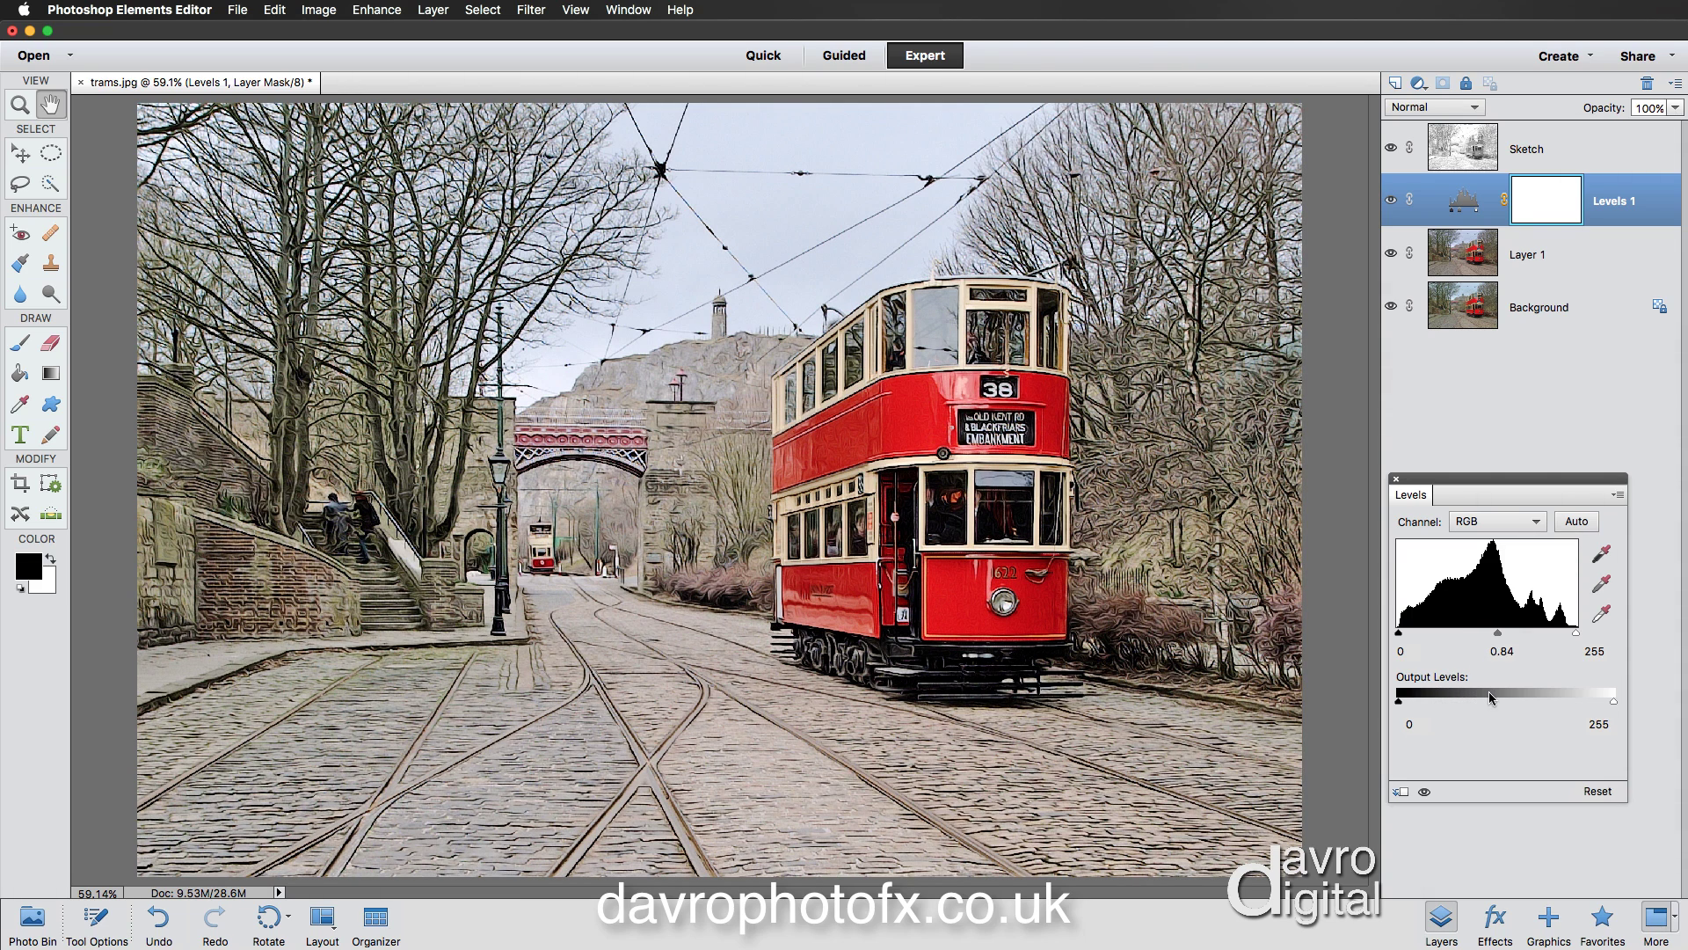
left_click_drag(1498, 633, 1457, 637)
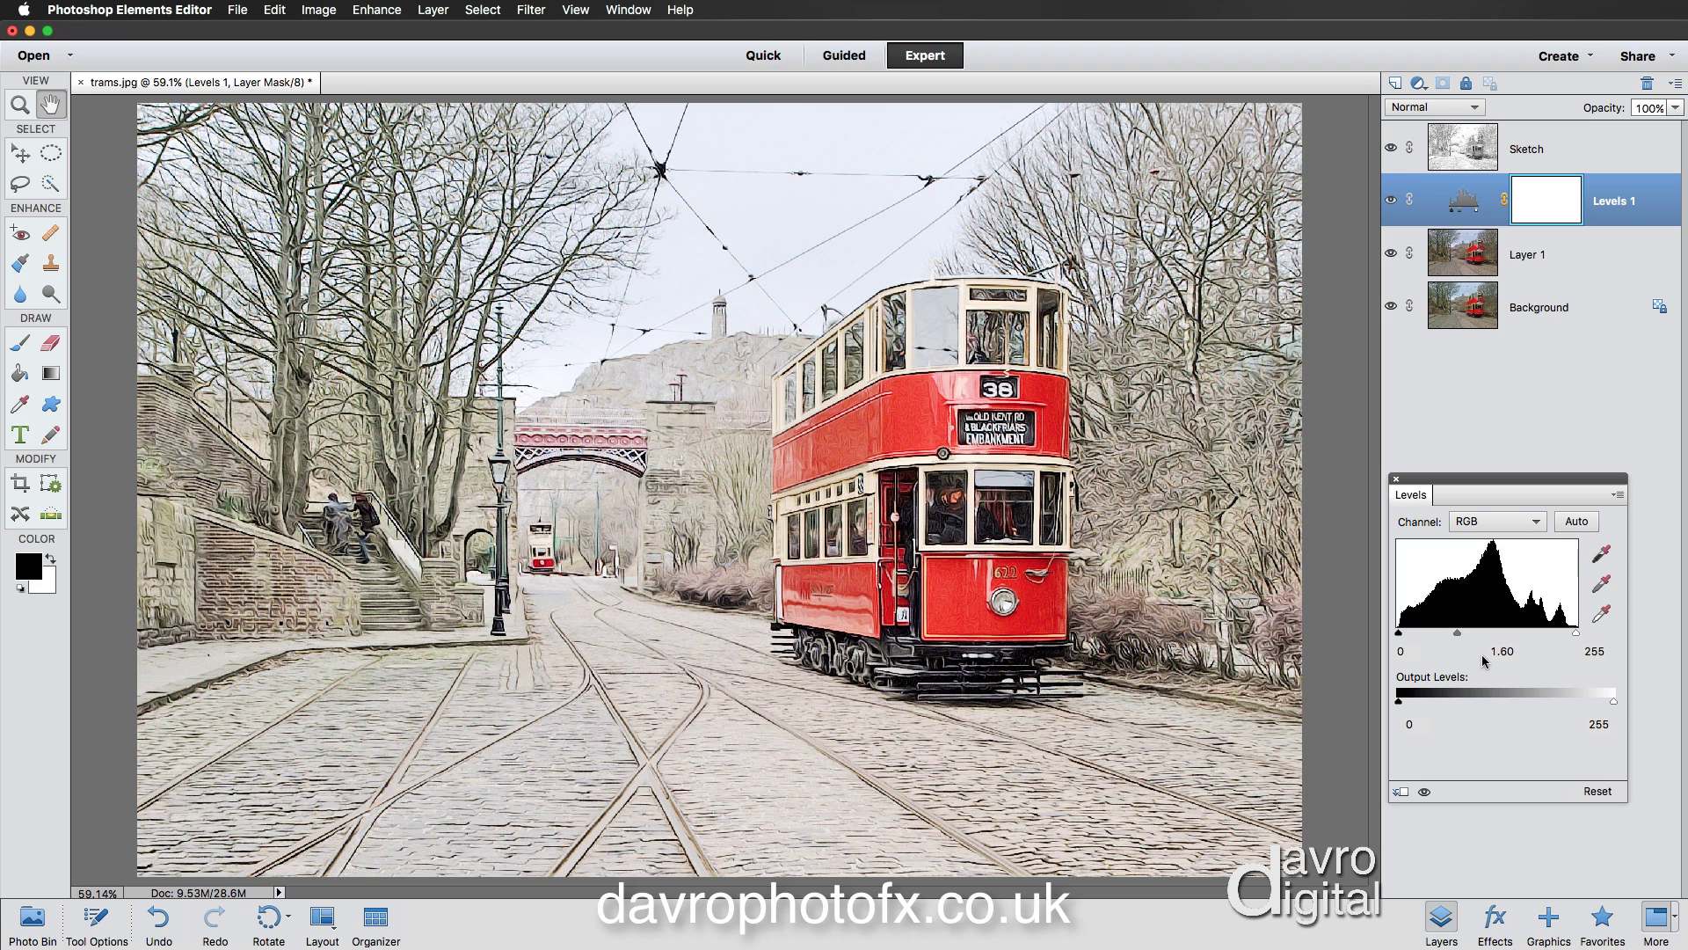
left_click_drag(1458, 634, 1490, 637)
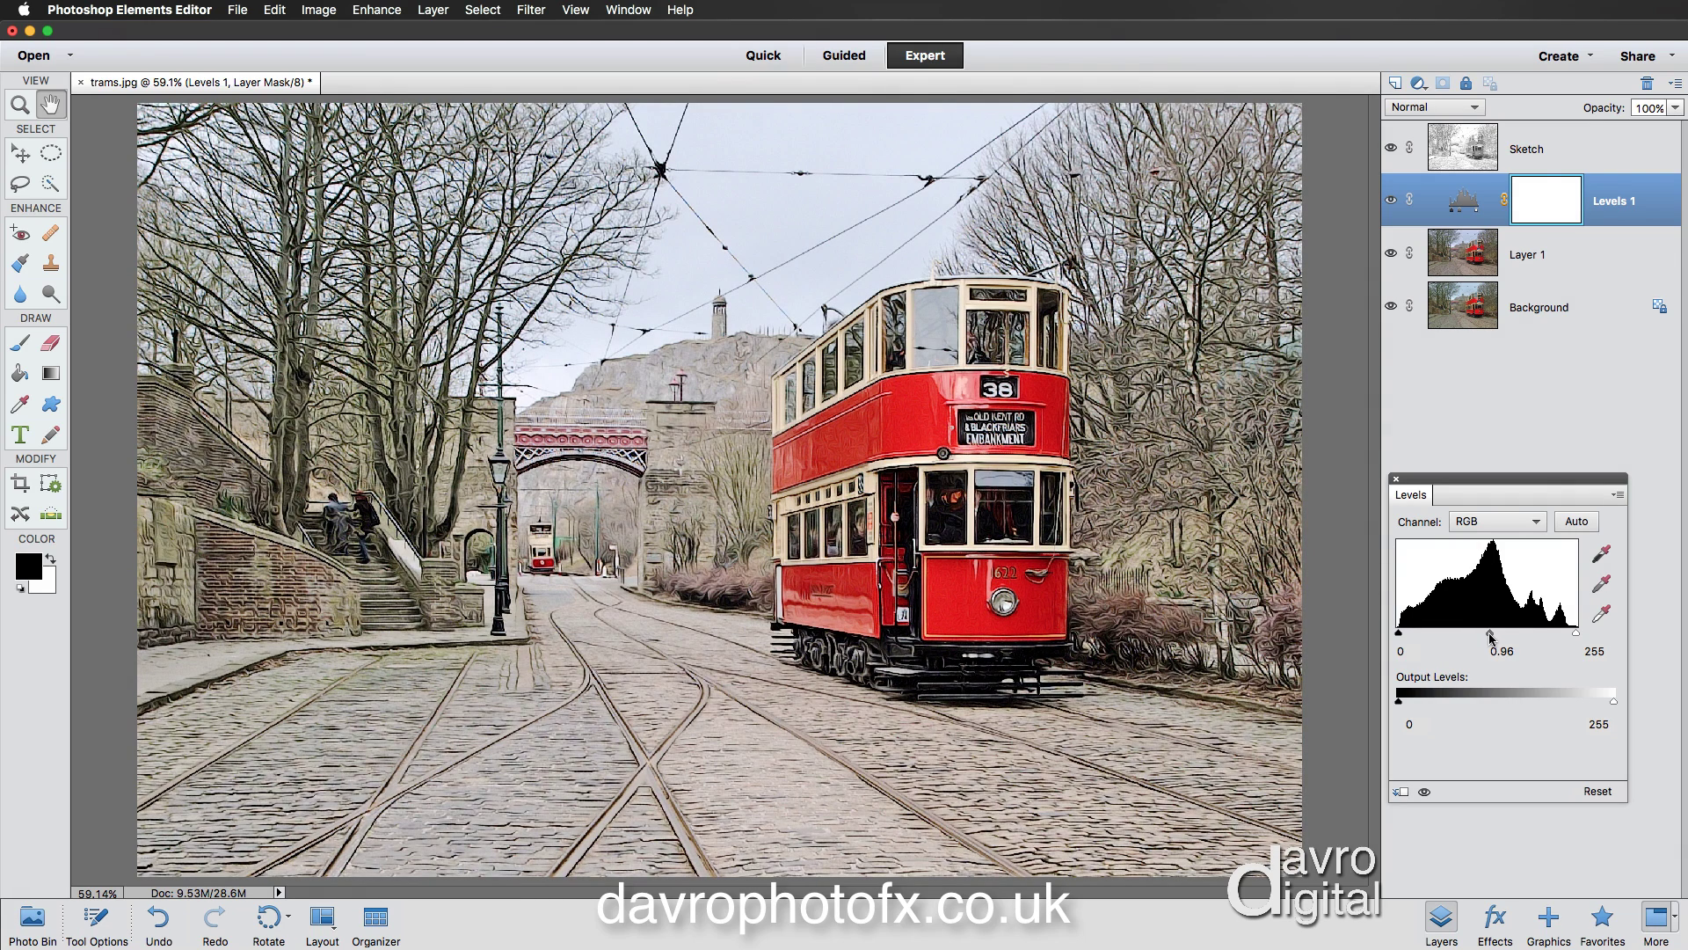
left_click_drag(1491, 637, 1494, 639)
Add Hue/Saturation 1 above Levels 1, raising master Saturation to +21.
left_click(1418, 86)
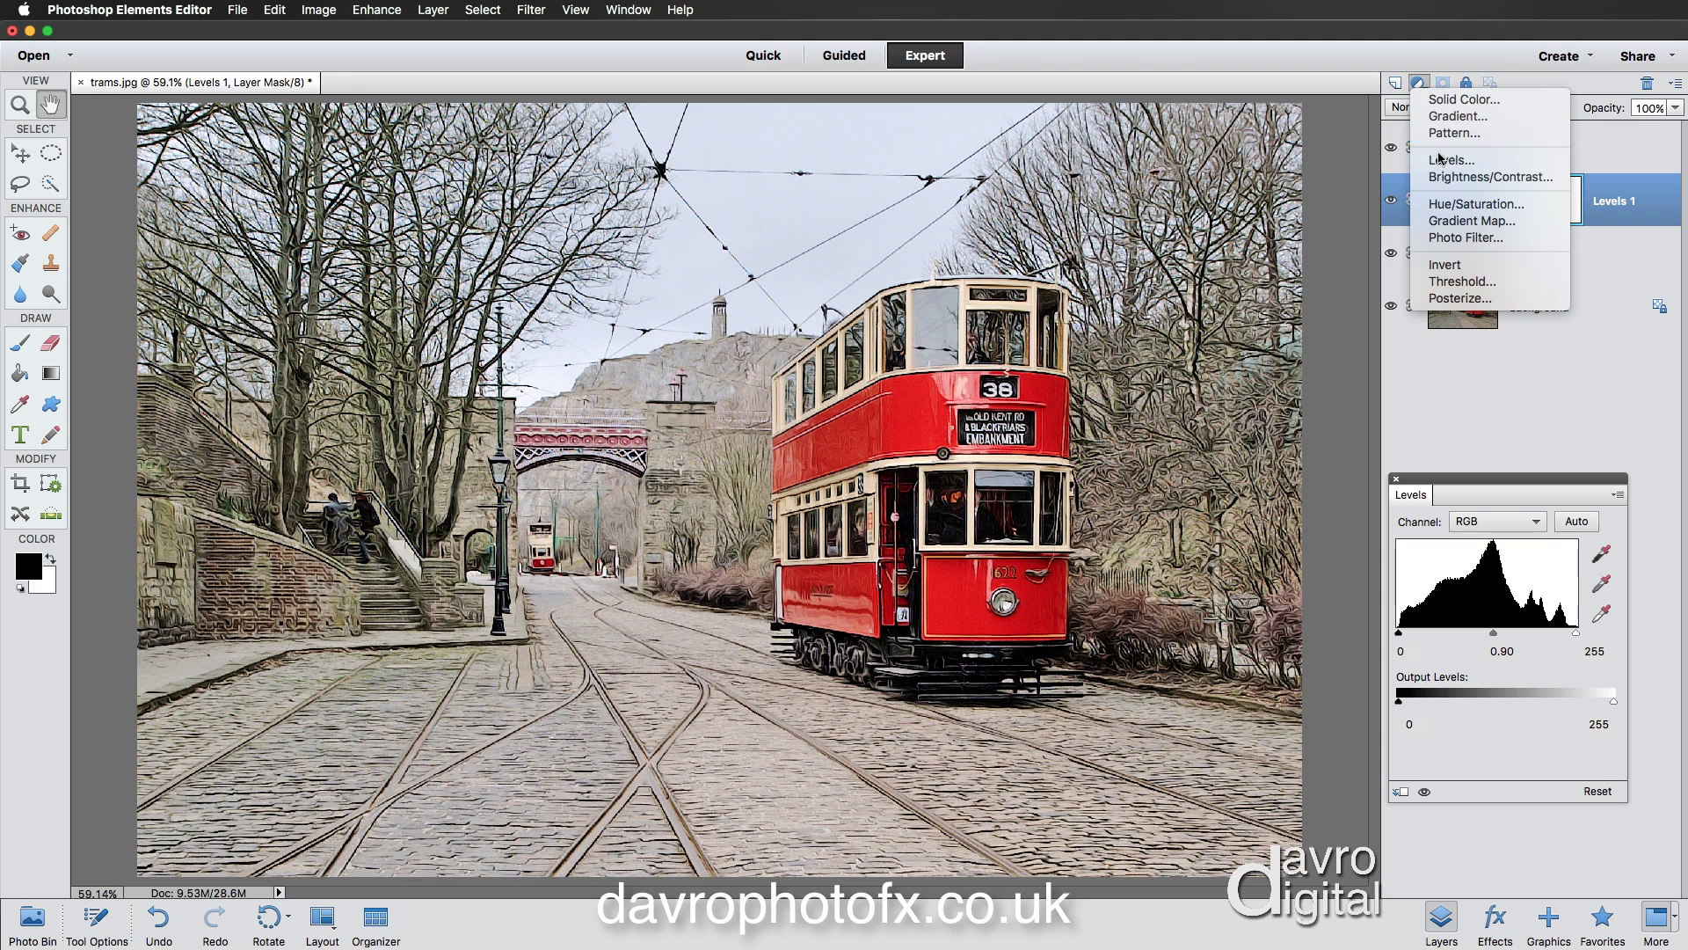
left_click(1451, 204)
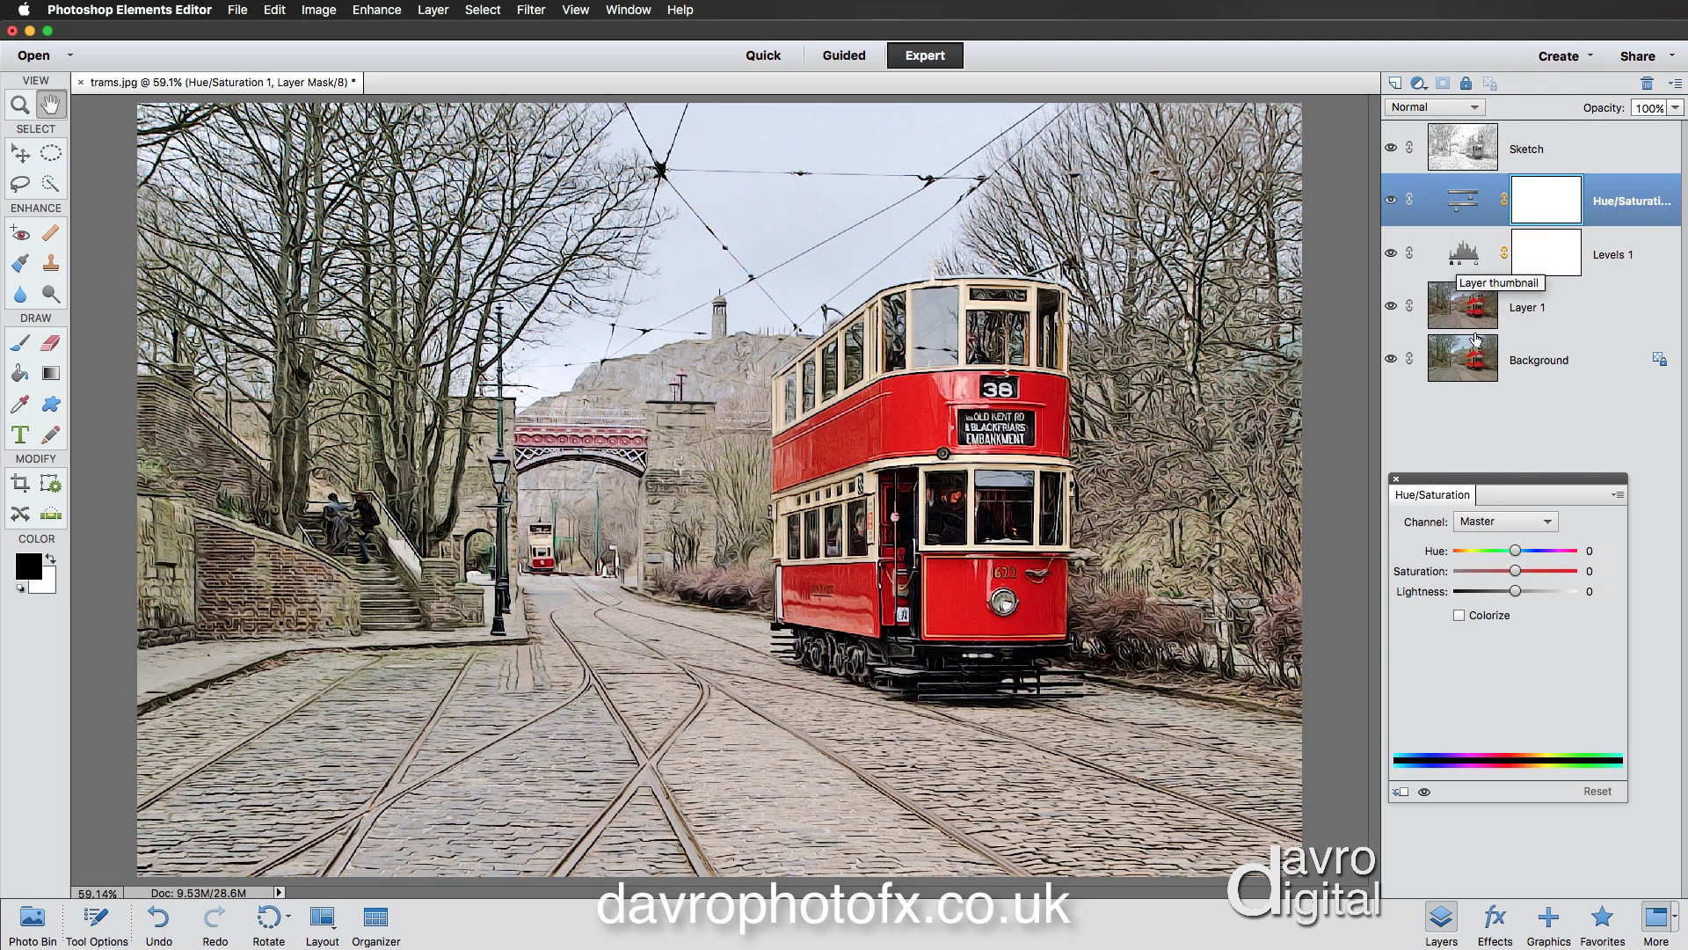
left_click_drag(1518, 572, 1528, 577)
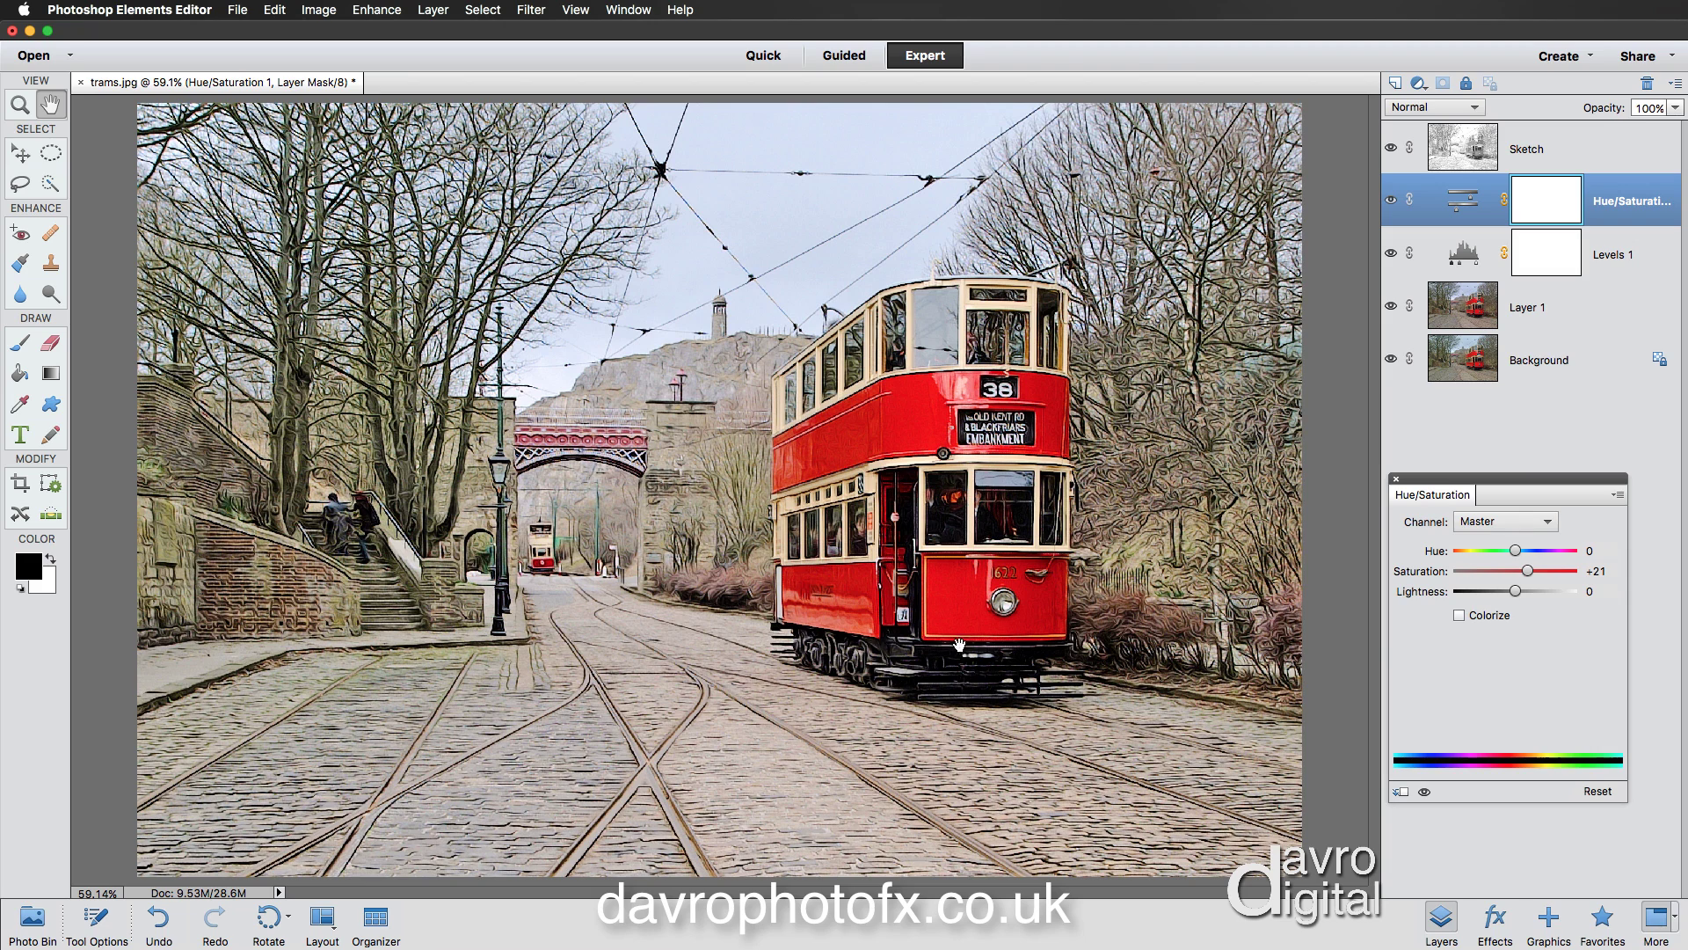
View the photo at 100% and target the Greens channel by sampling a green.
right_click(567, 537)
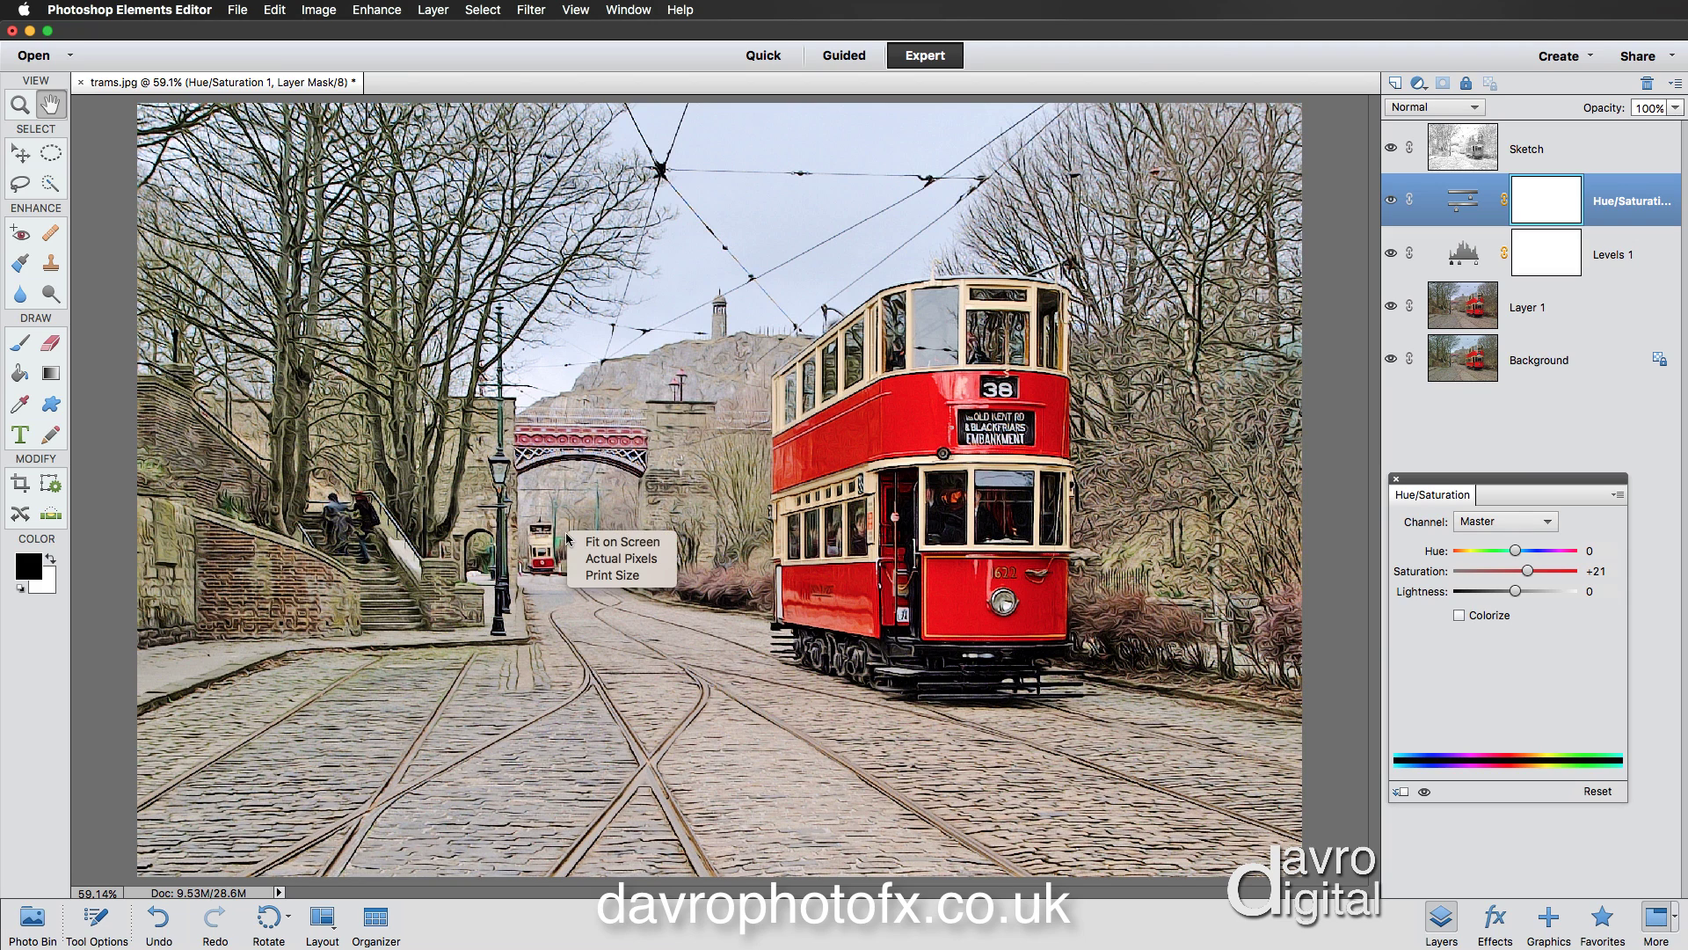
left_click(616, 560)
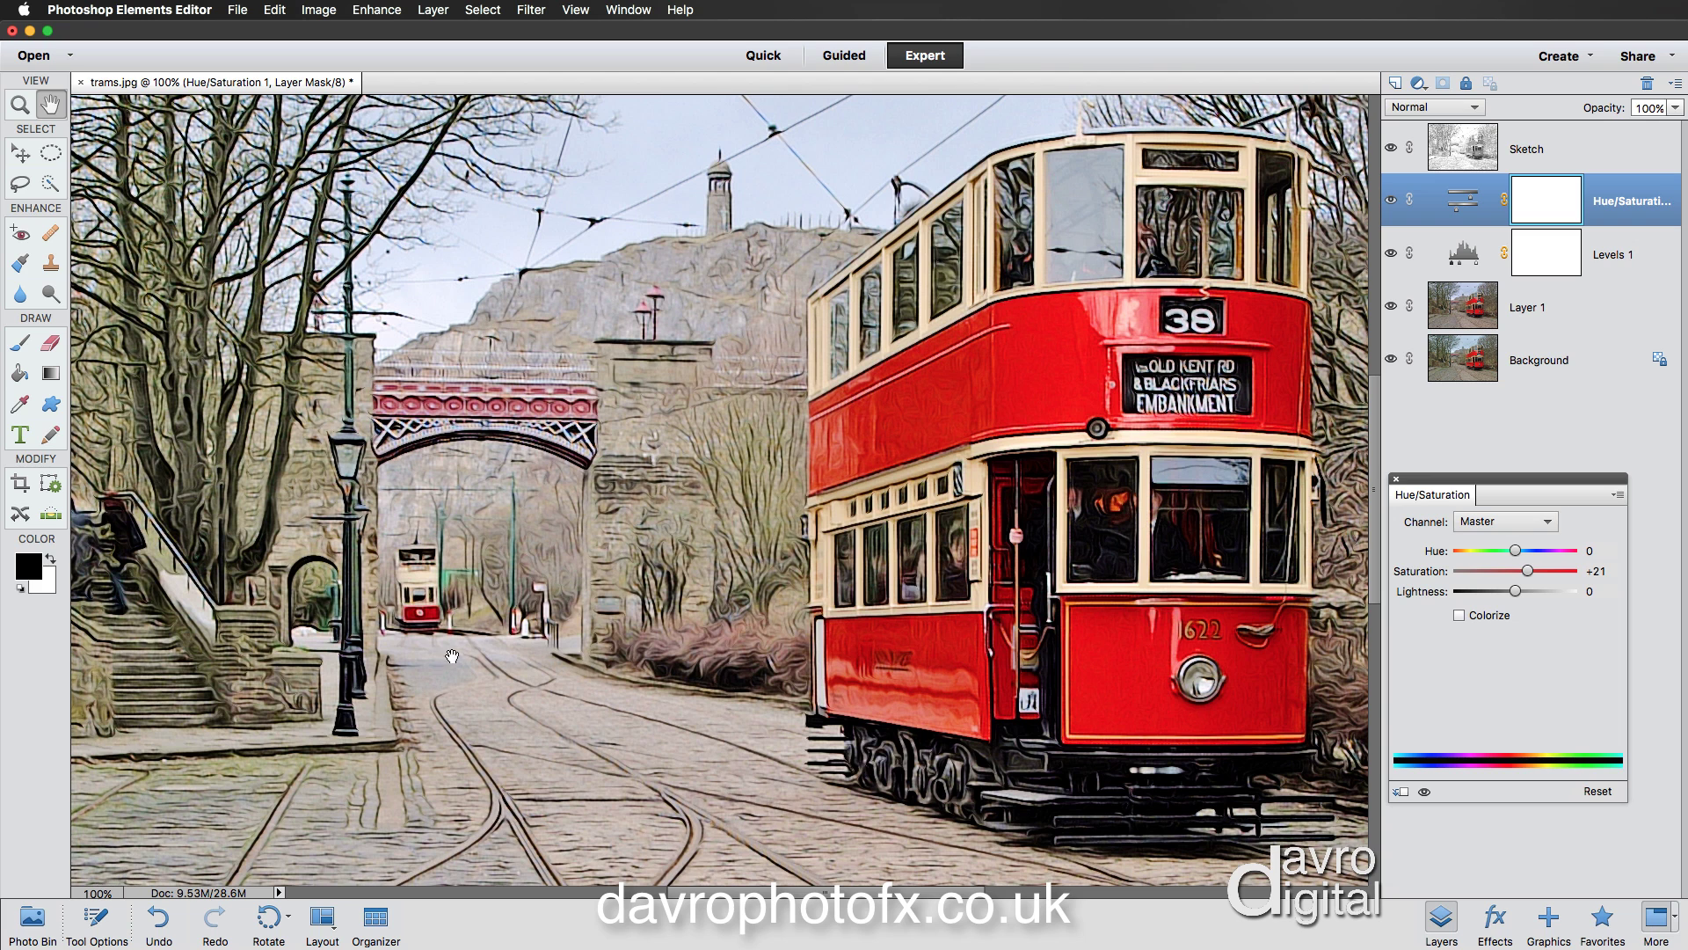
left_click(1506, 522)
left_click(1496, 566)
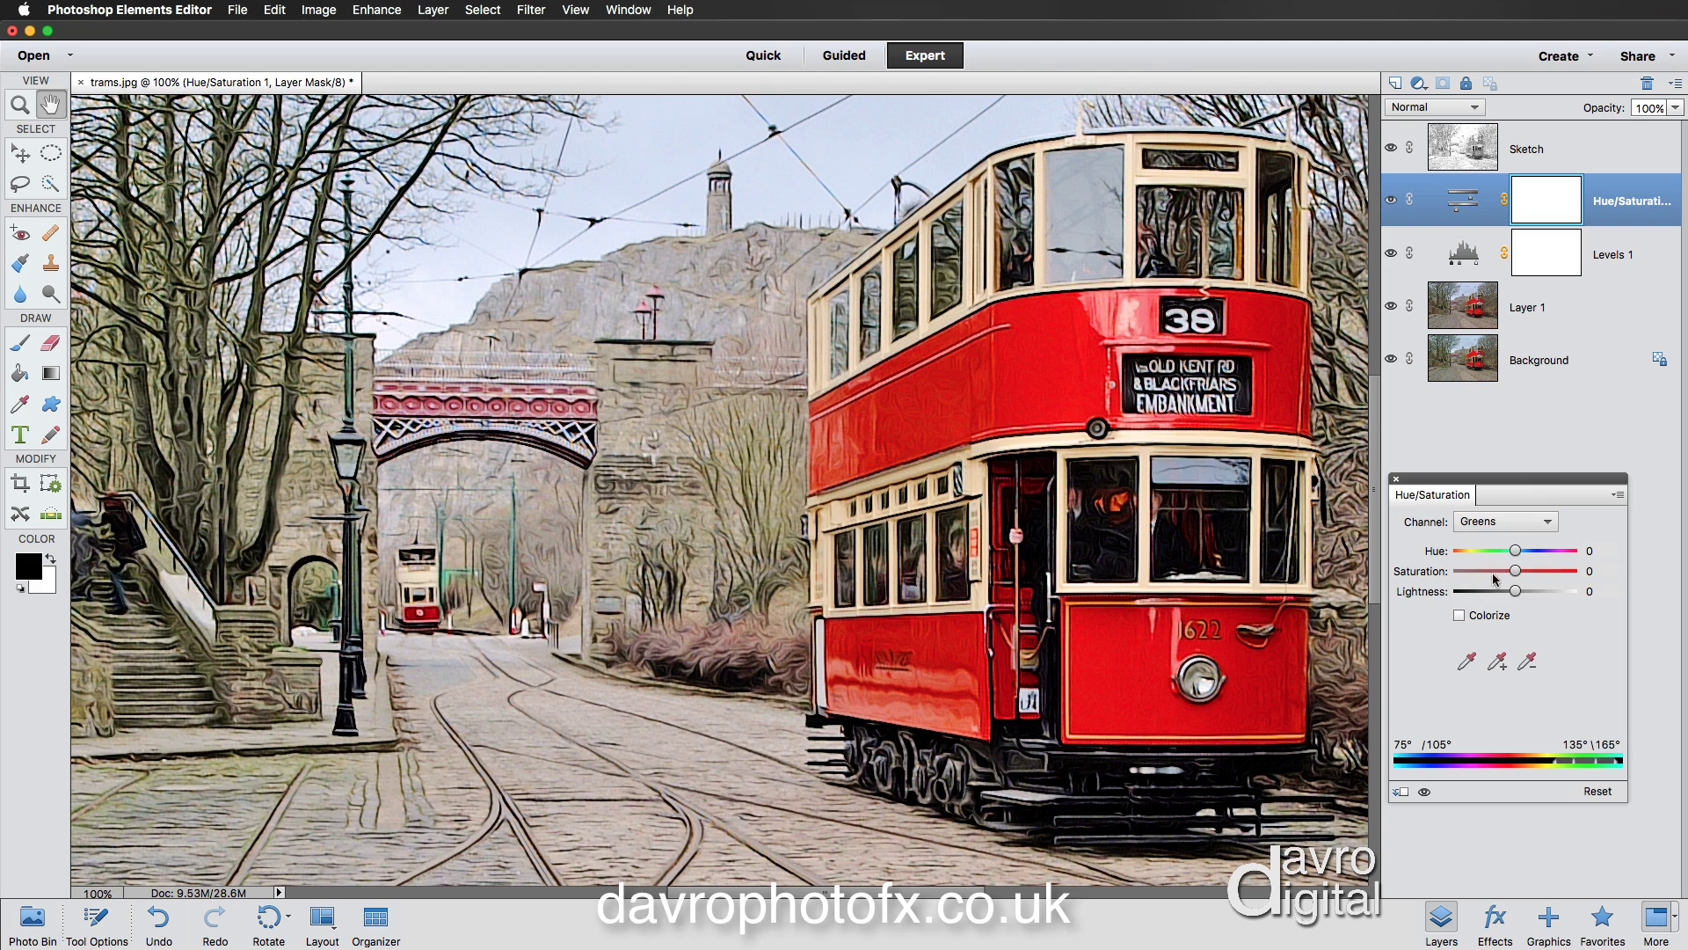
left_click(1467, 661)
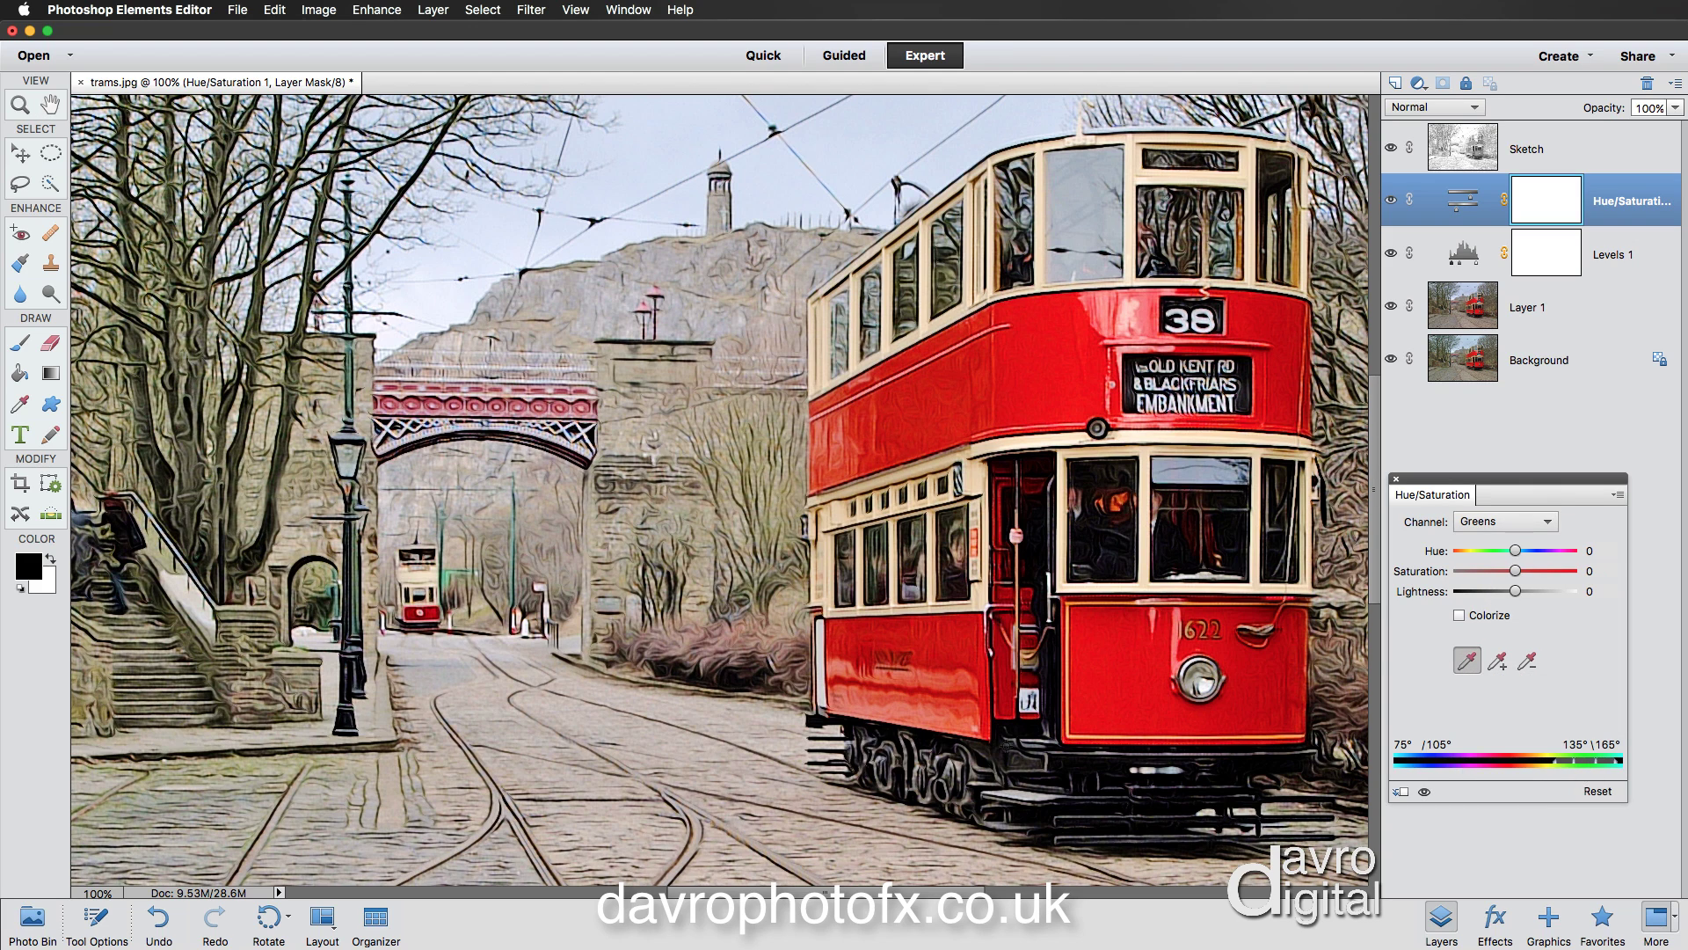
left_click(448, 575)
Set the Greens Saturation to -69 and Lightness to -31.
left_click_drag(1493, 568, 1486, 573)
left_click_drag(1515, 591, 1498, 592)
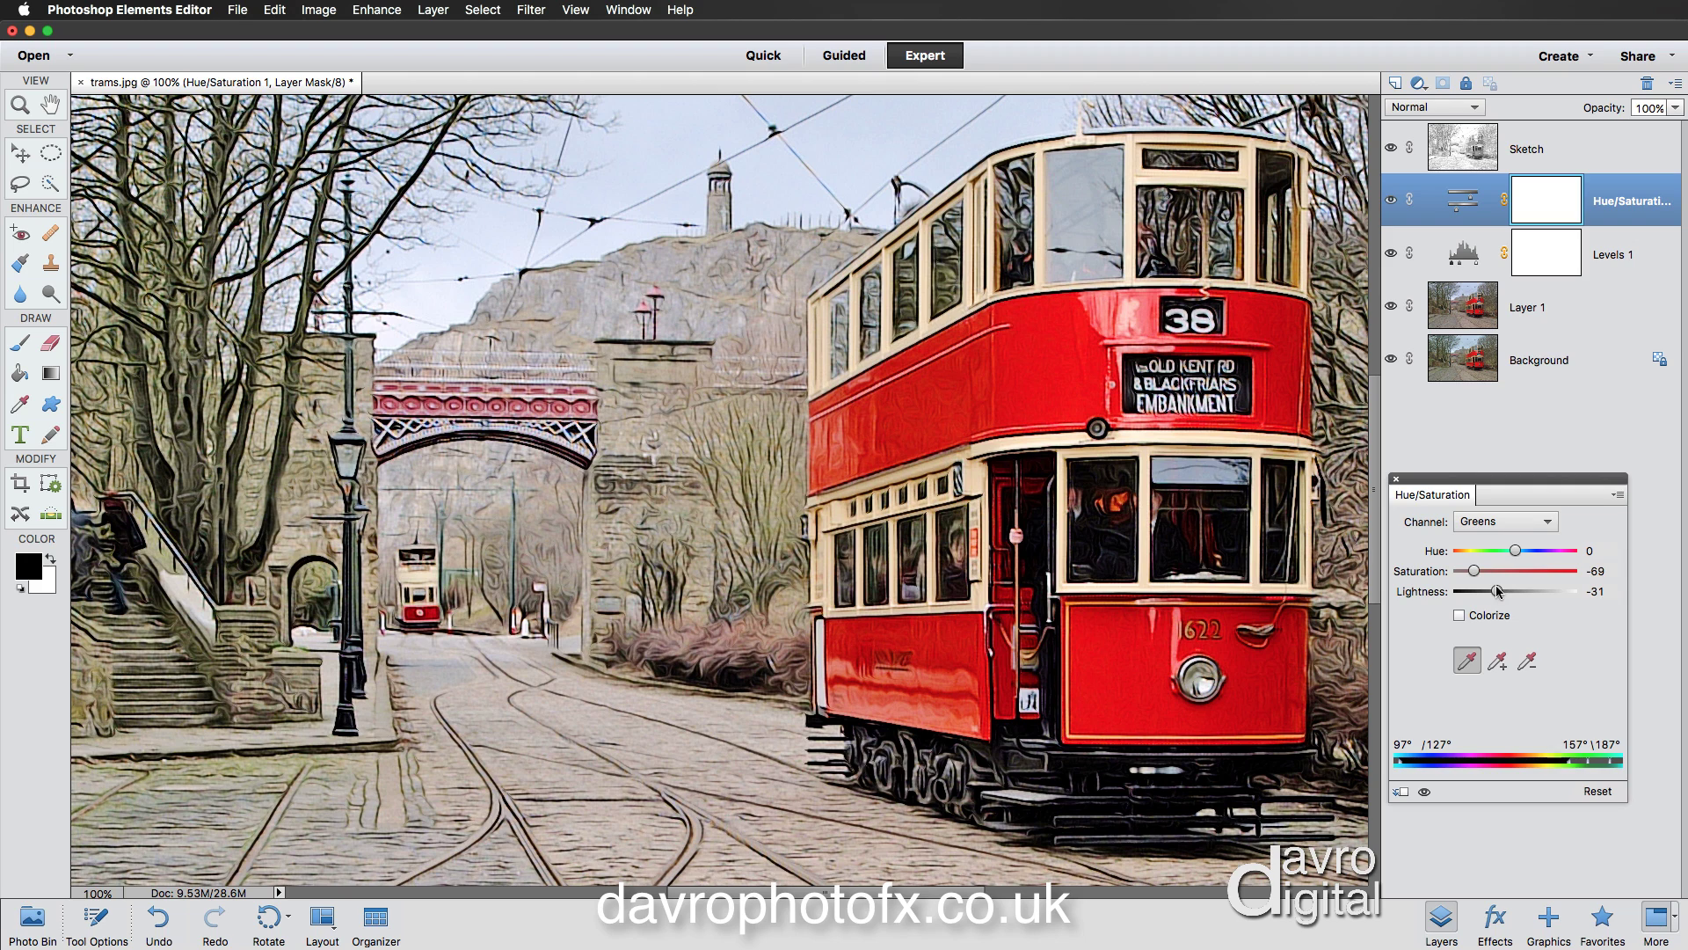
left_click(1396, 479)
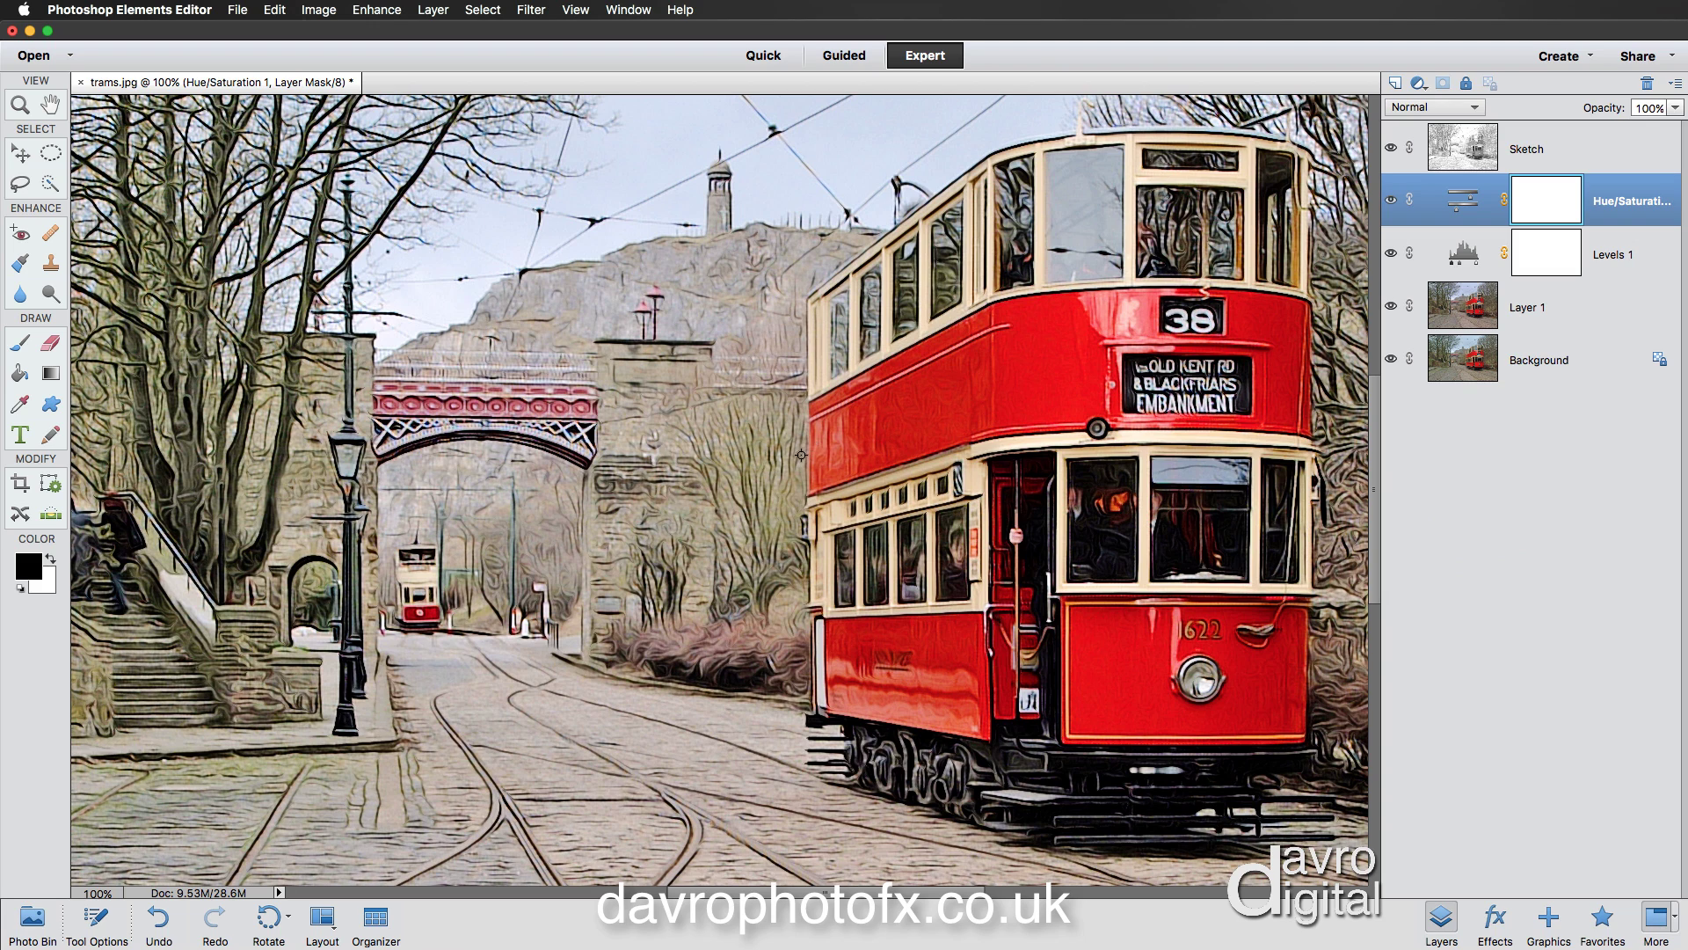
With the Hand tool, use Fit on Screen to show the whole trams.jpg photo.
key("h")
right_click(799, 452)
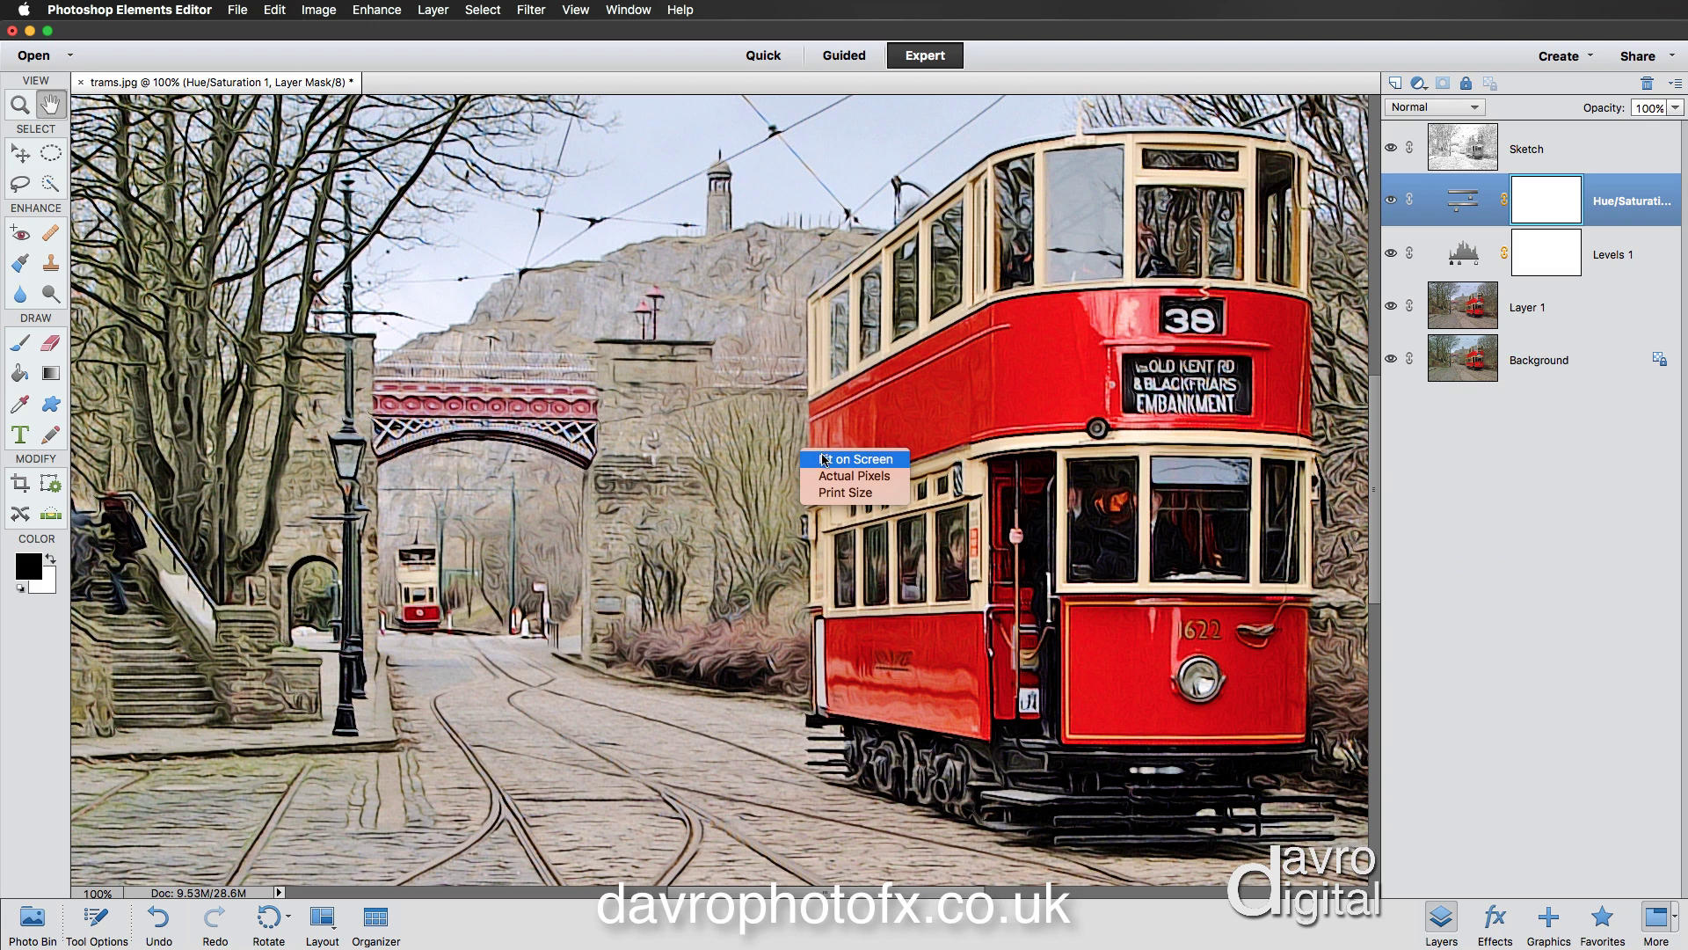
left_click(831, 461)
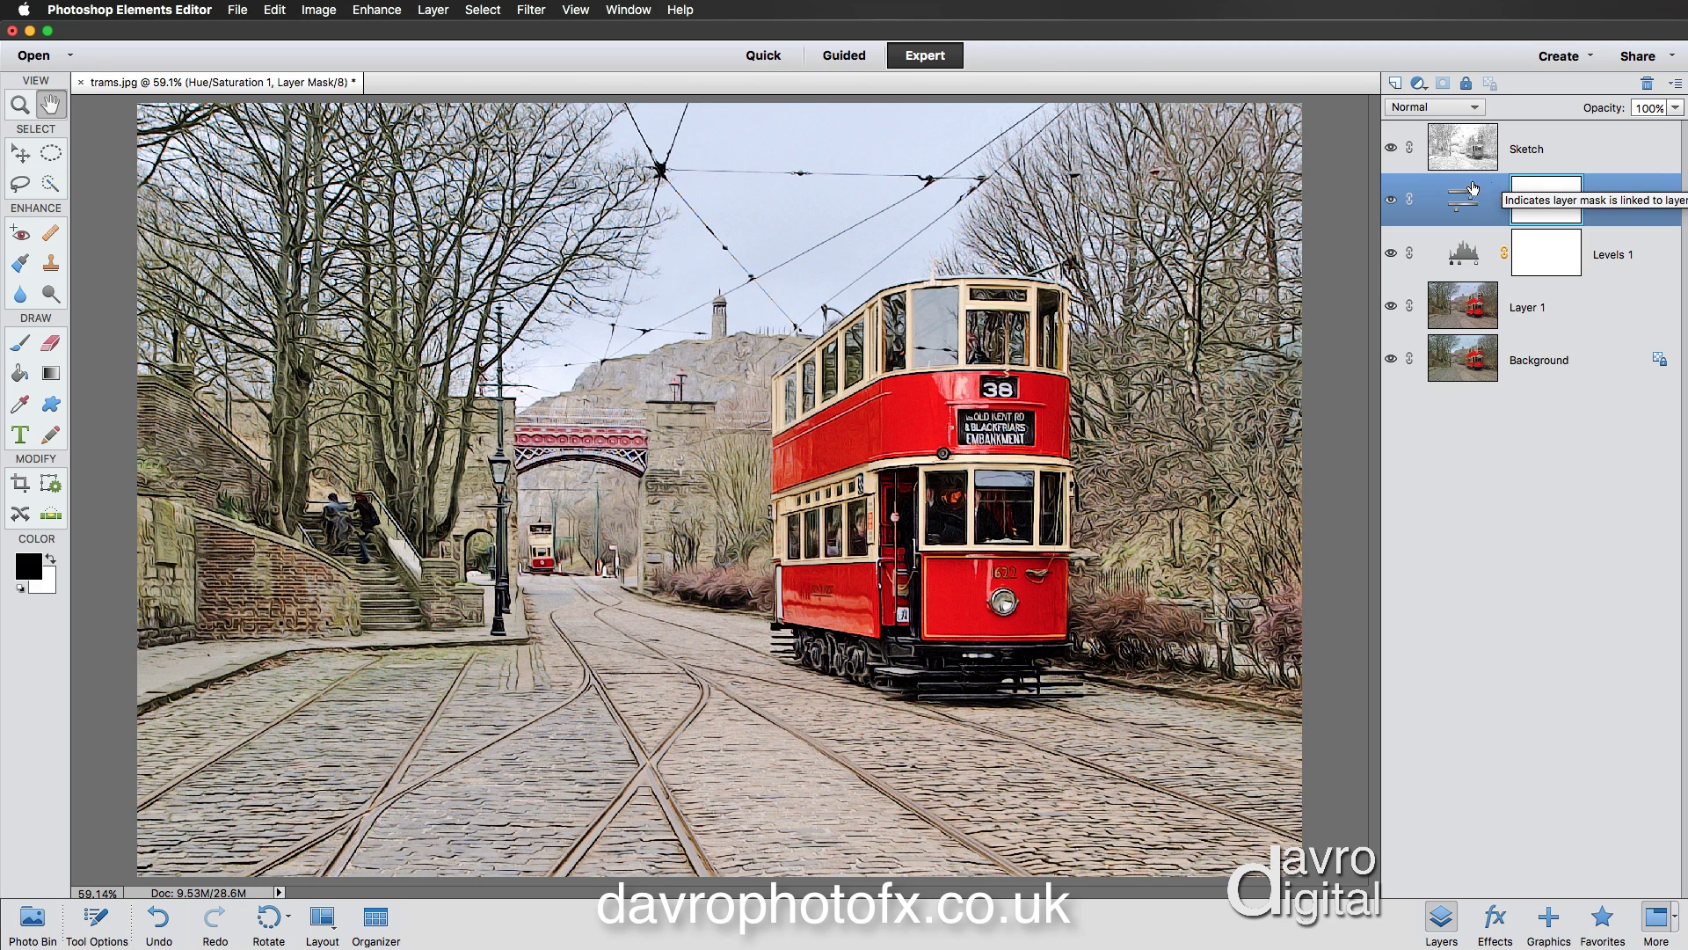
Add a new layer above Hue/Saturation and name it Texture.
left_click(1396, 87)
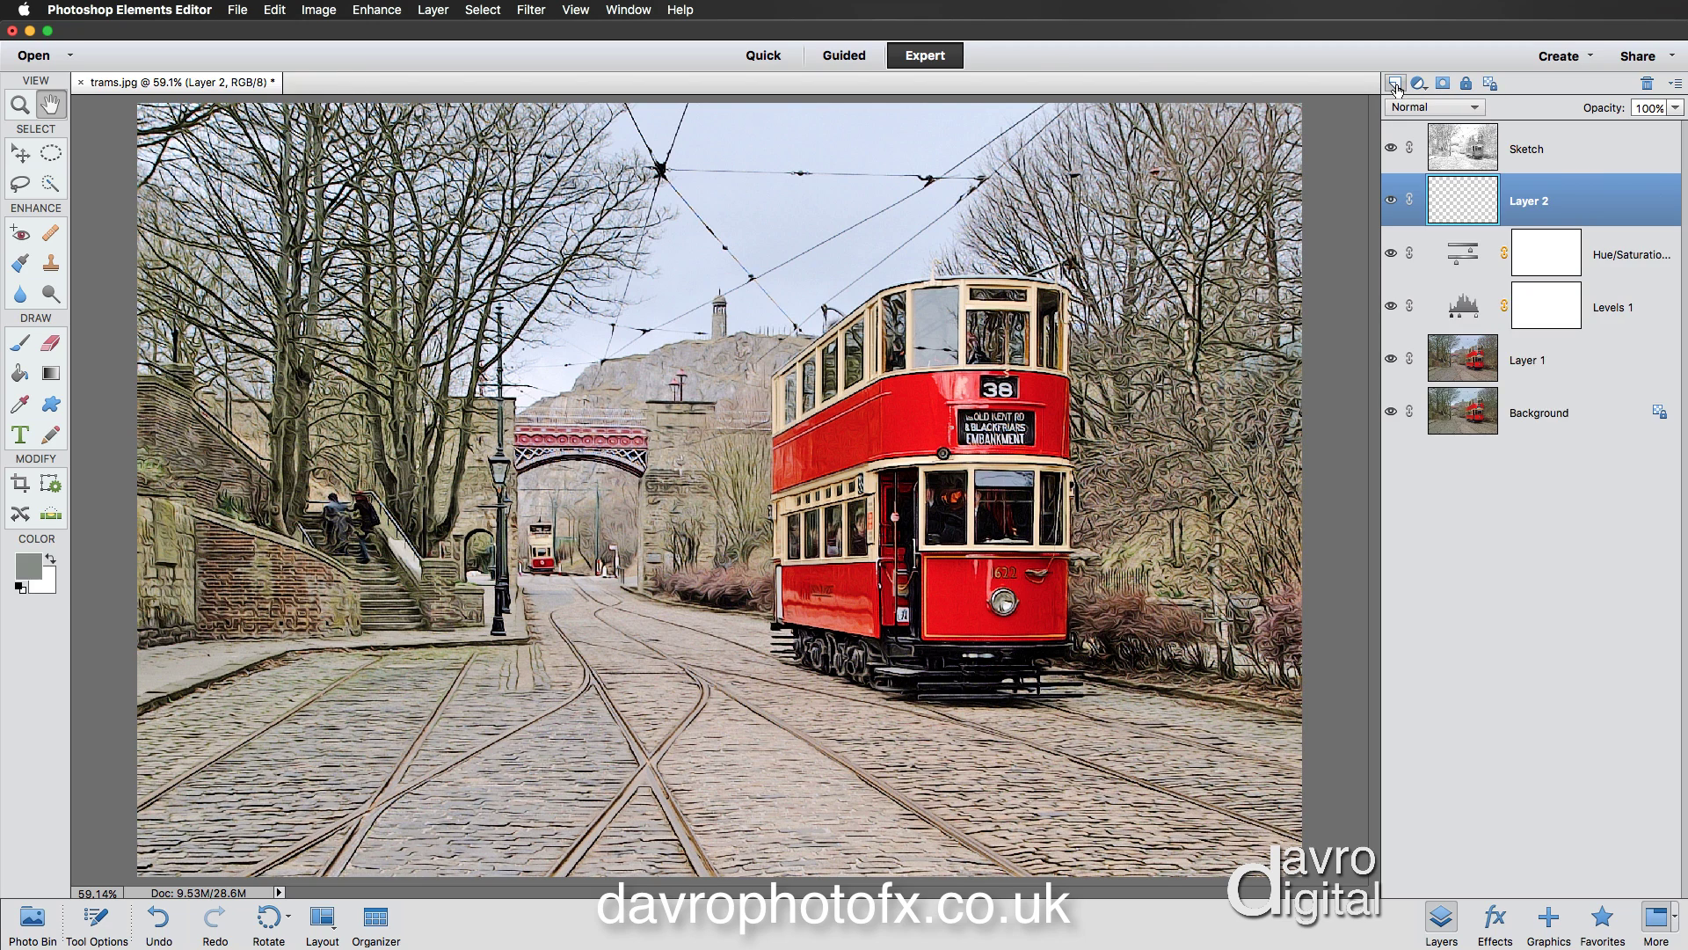
double_click(1530, 202)
type("Te")
key("Return")
Fill the Texture layer with 50% Gray.
left_click(275, 11)
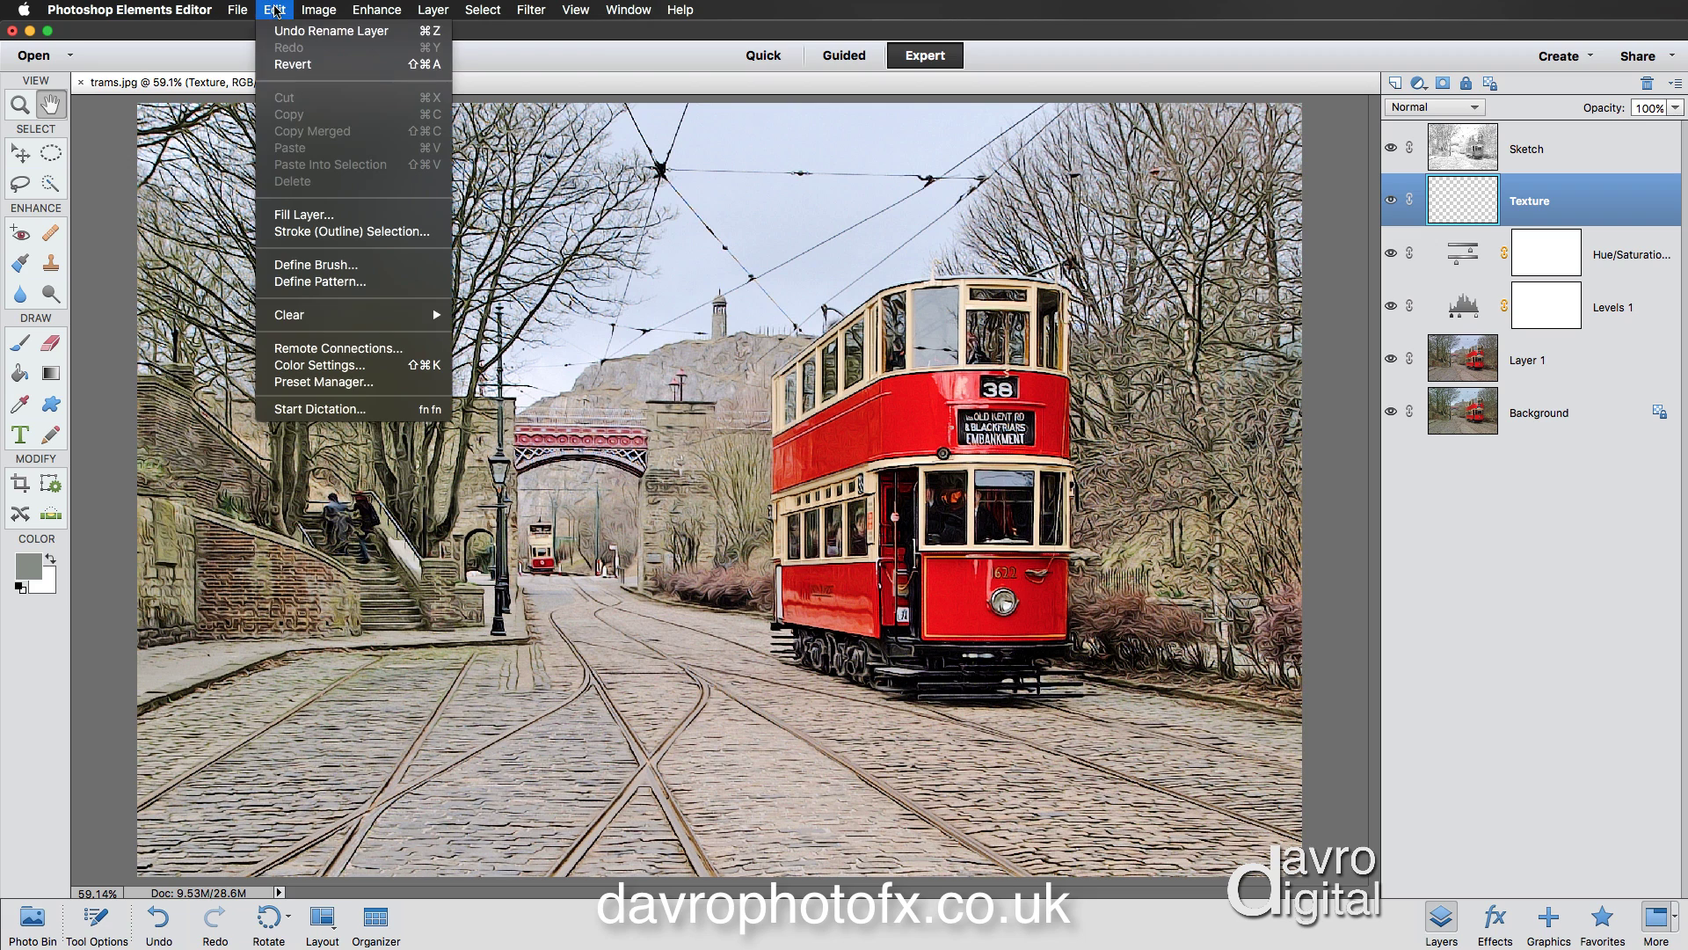
left_click(296, 220)
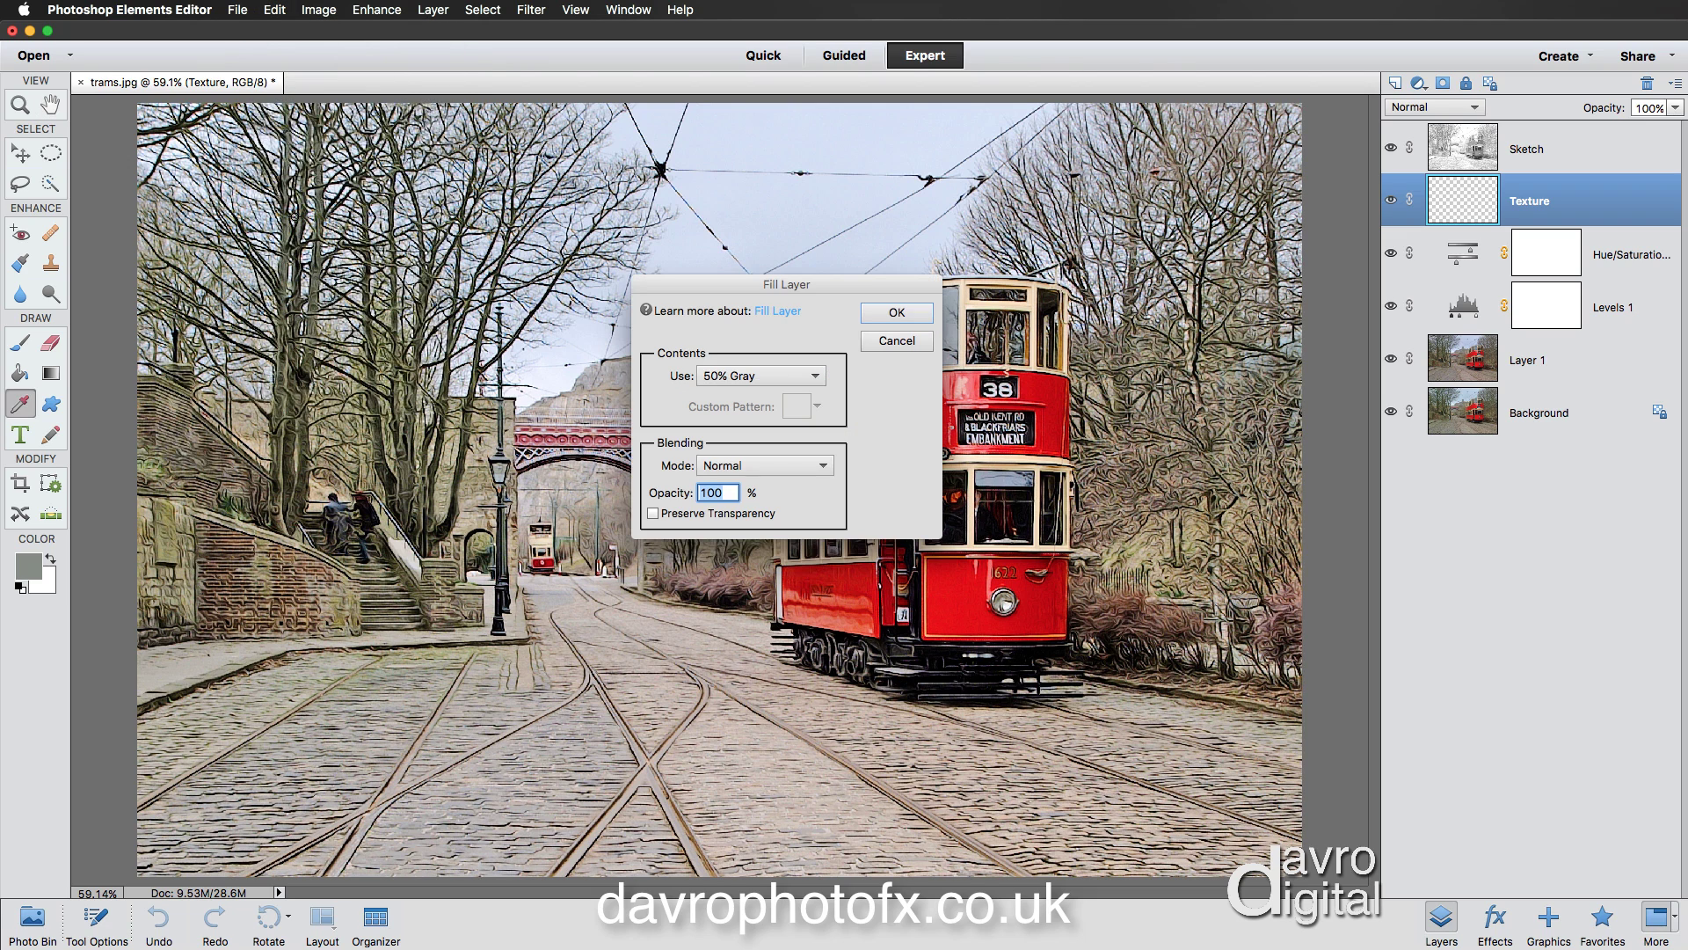
left_click(748, 377)
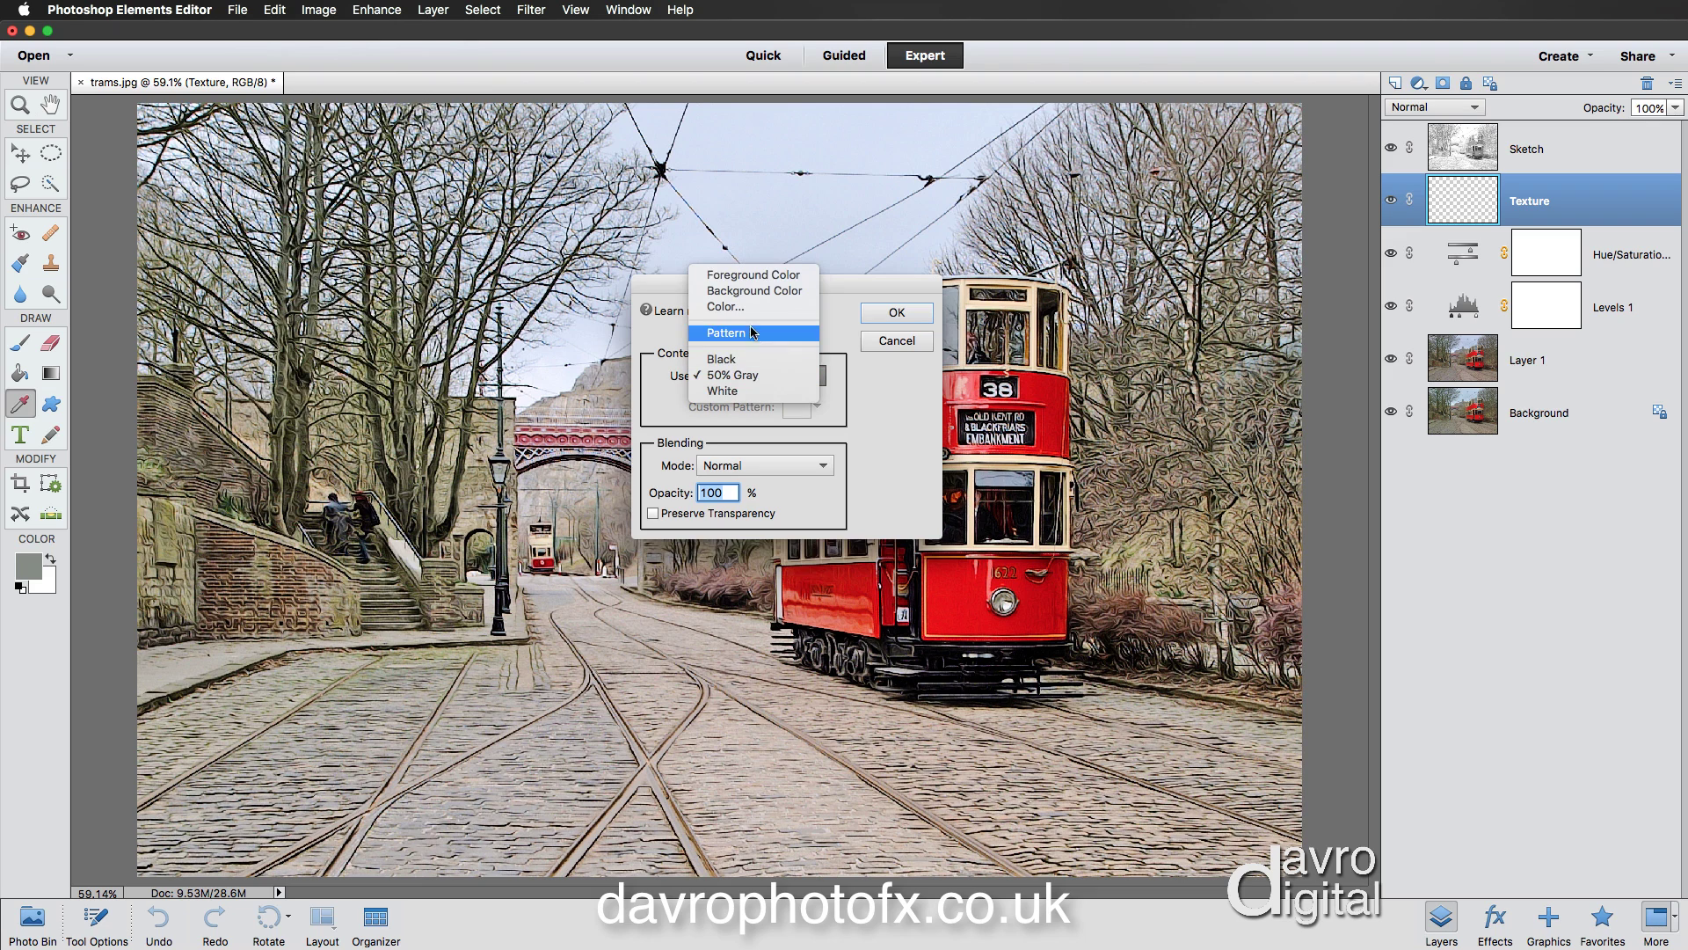
left_click(750, 375)
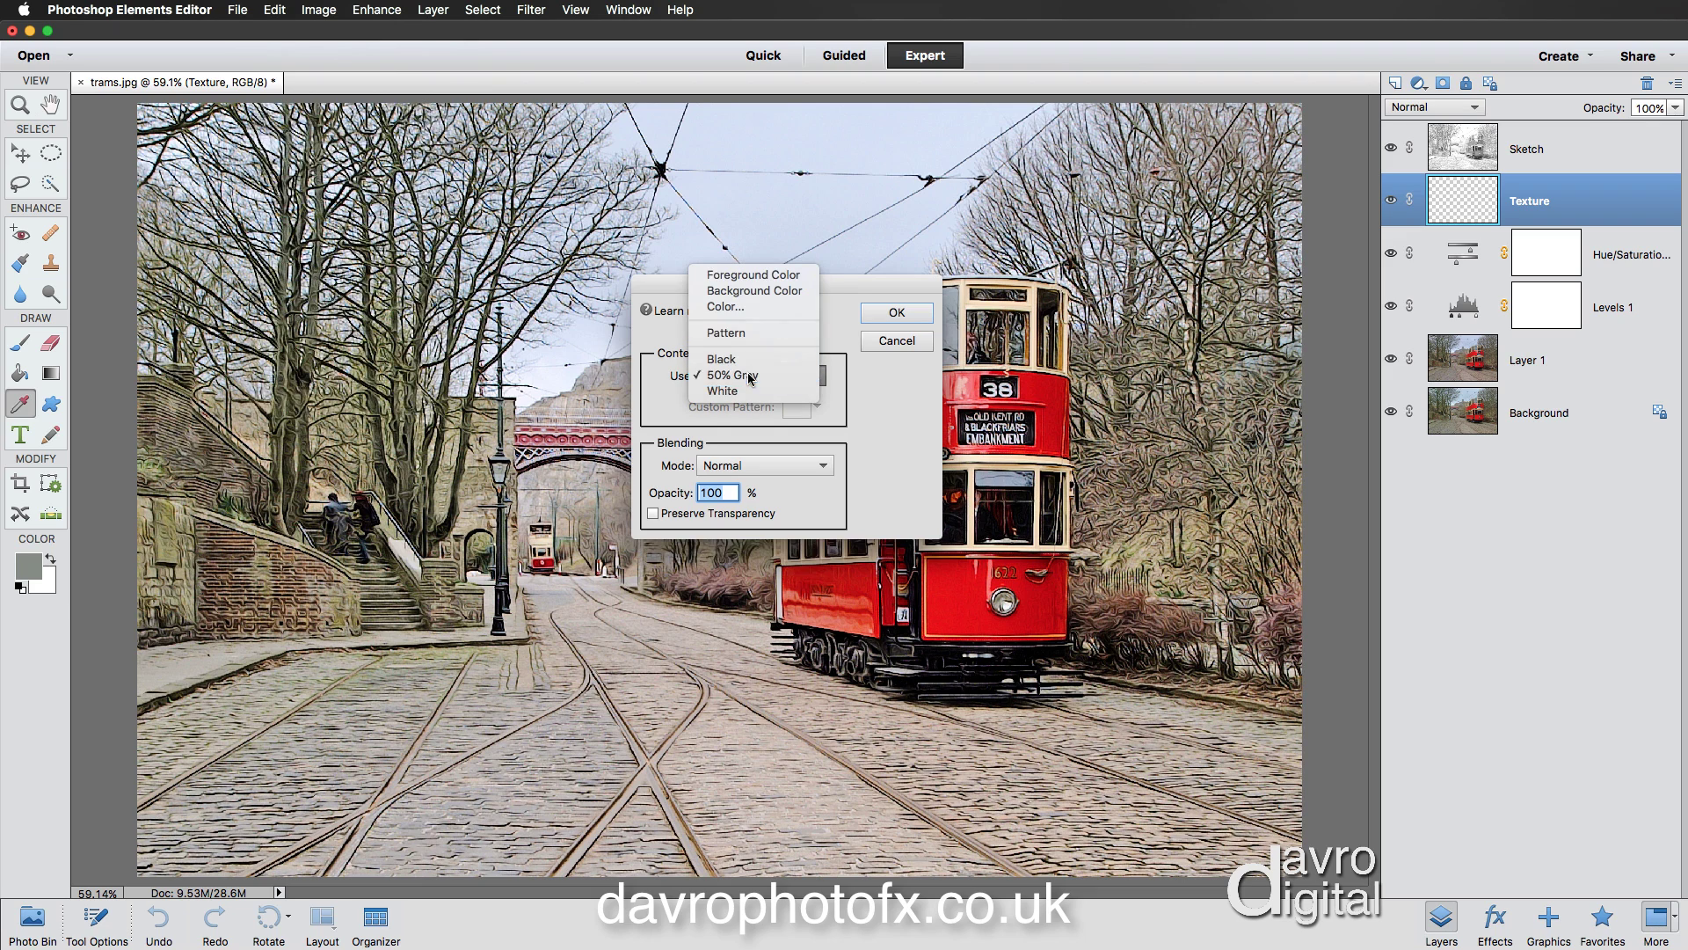
left_click(893, 313)
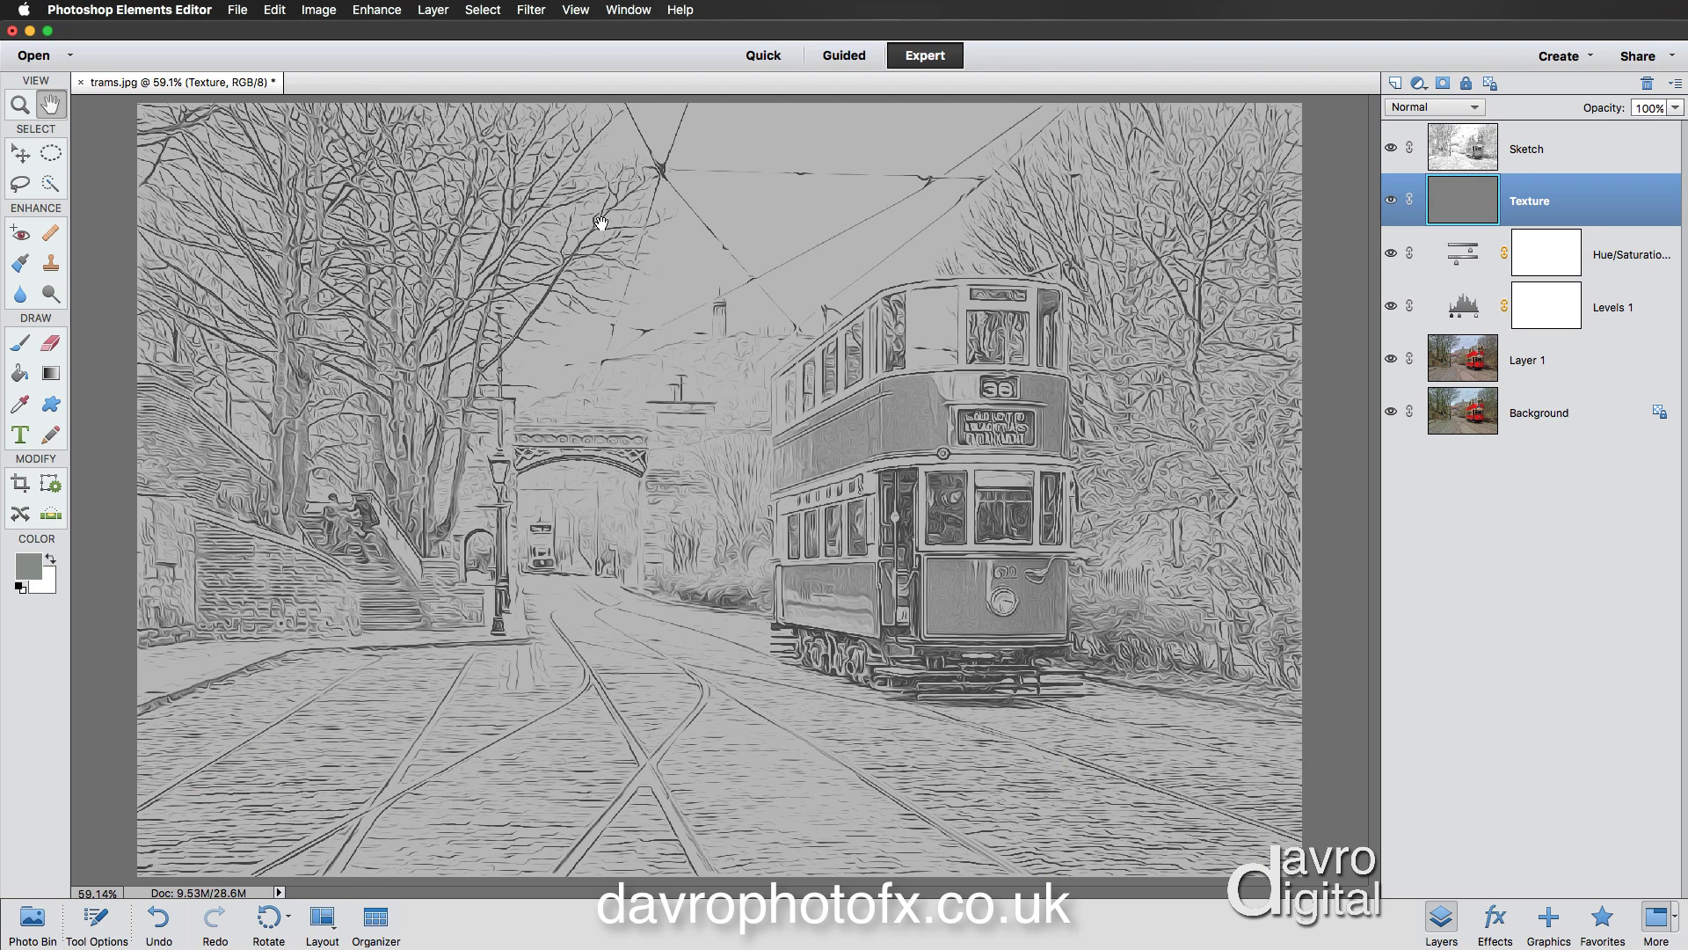
Apply Texturizer to the Texture layer, trying Canvas and Brick before settling on Sandstone.
left_click(532, 12)
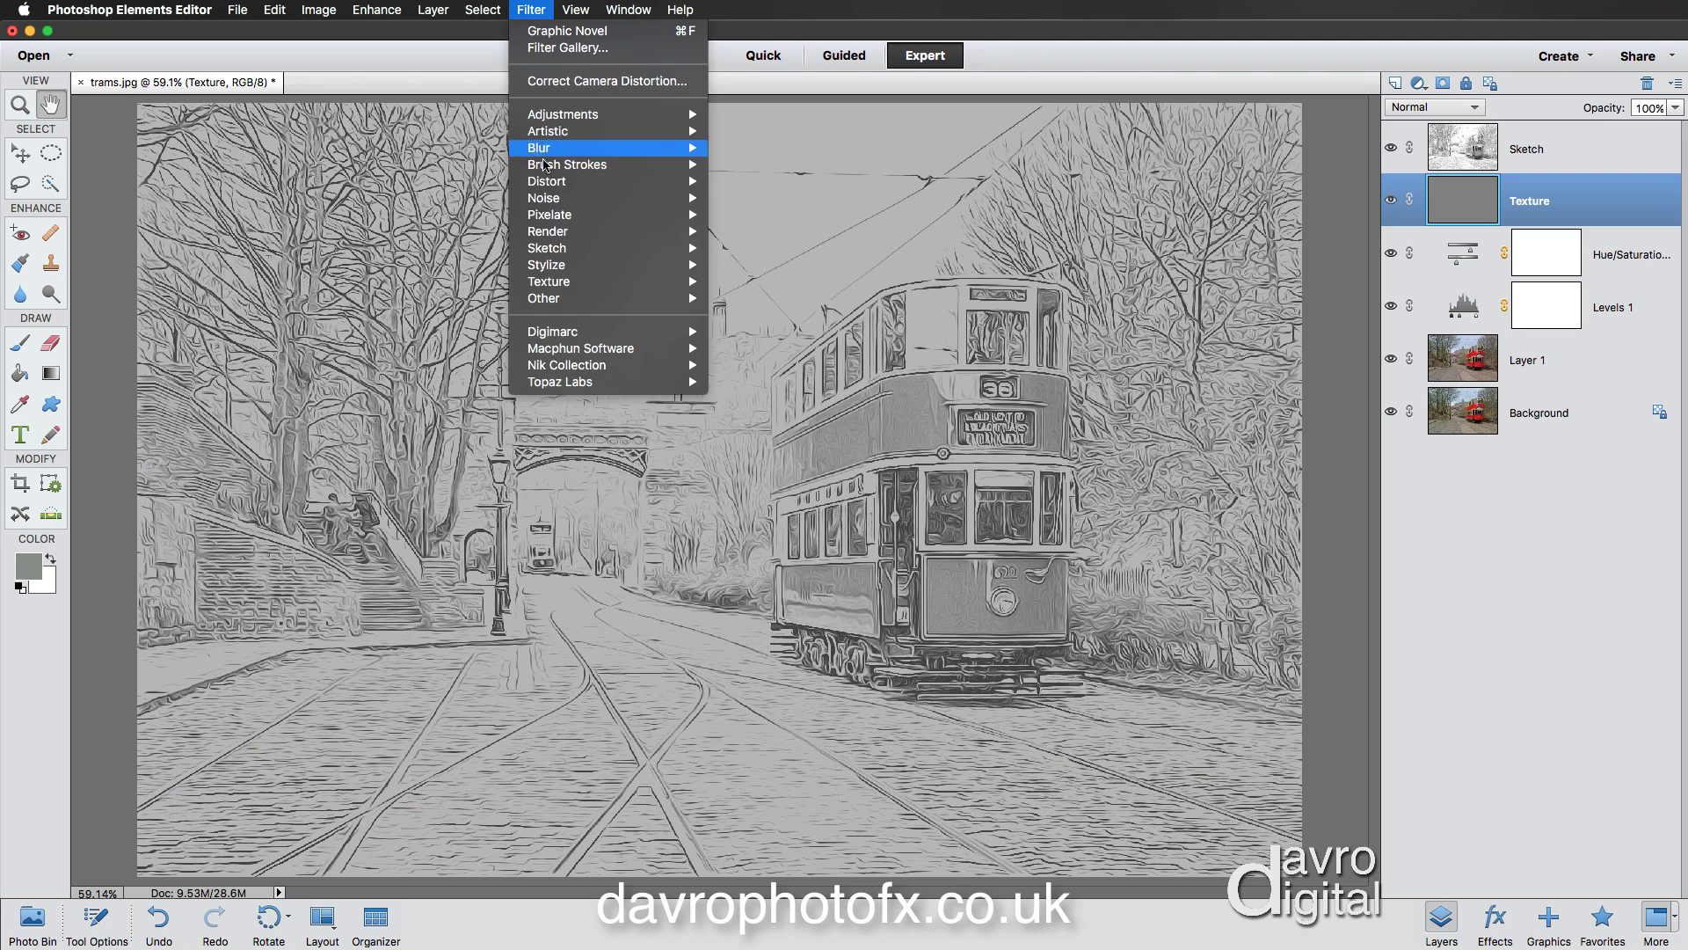
mouse_move(557, 280)
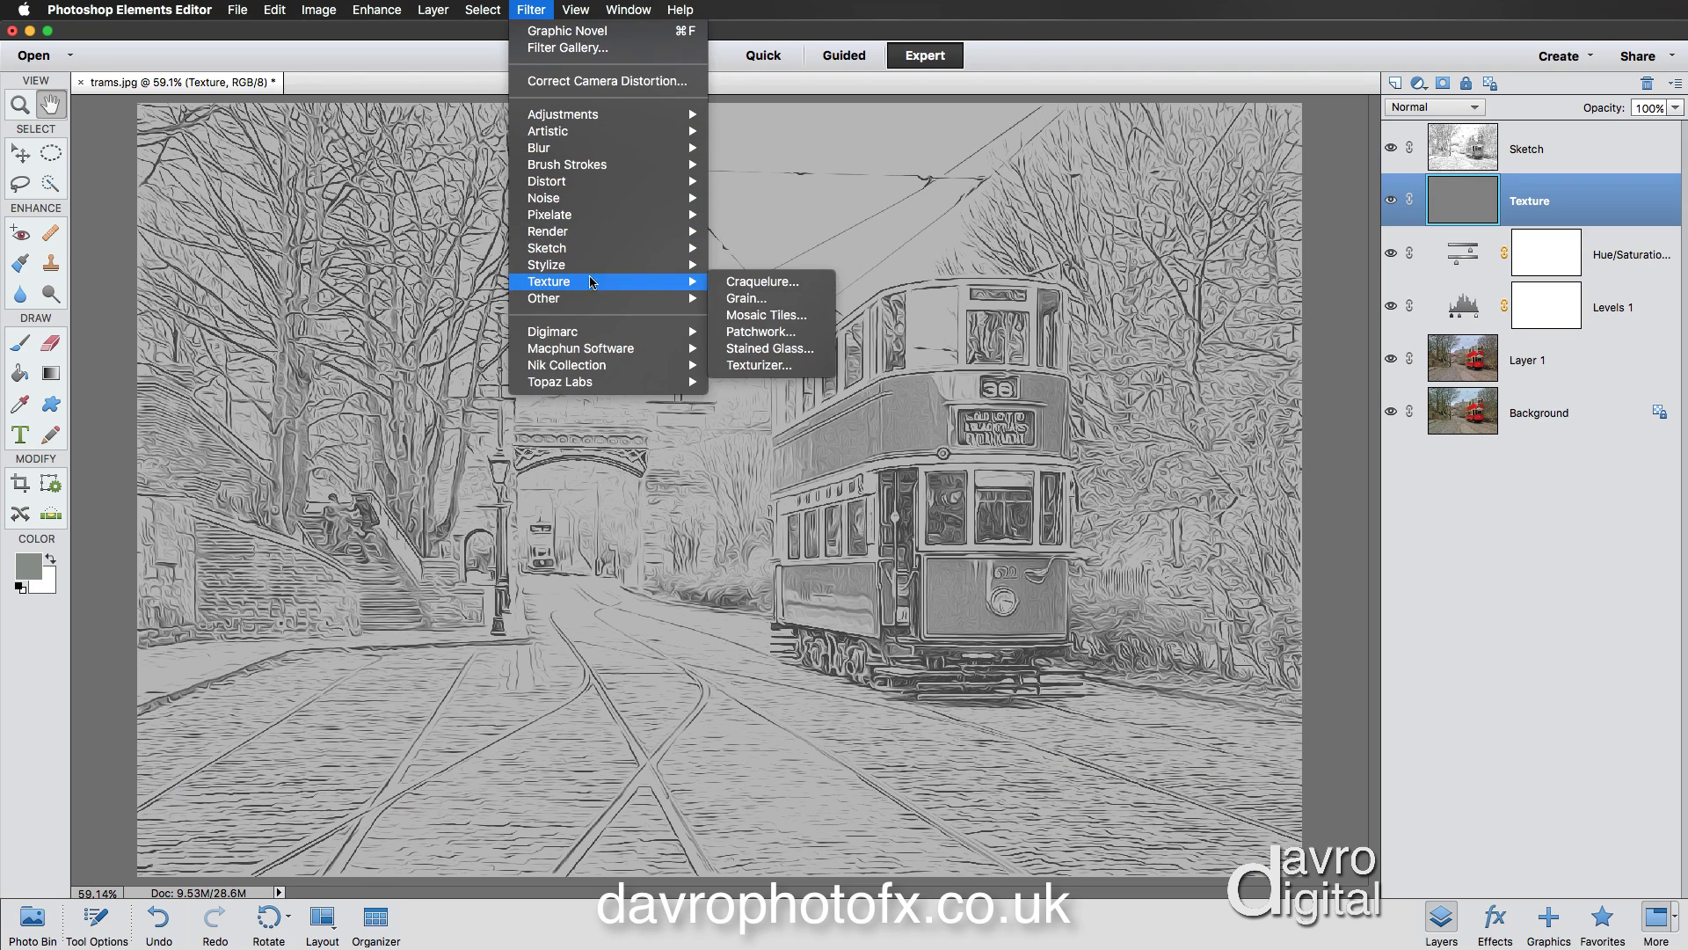
left_click(773, 367)
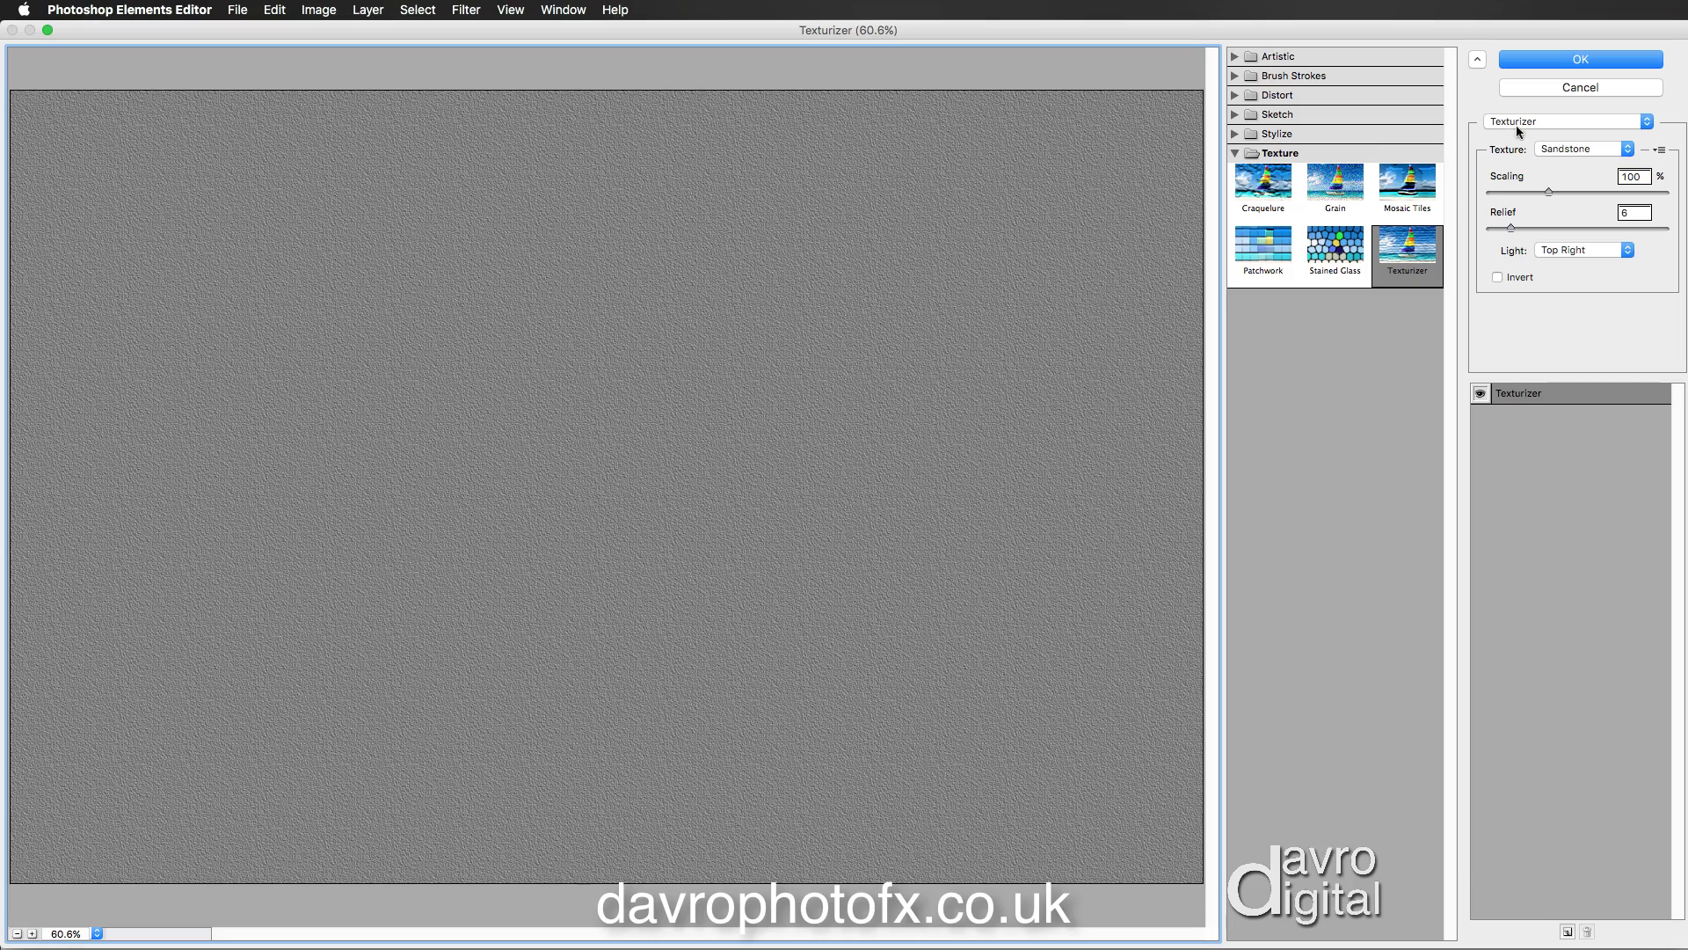
left_click(1569, 151)
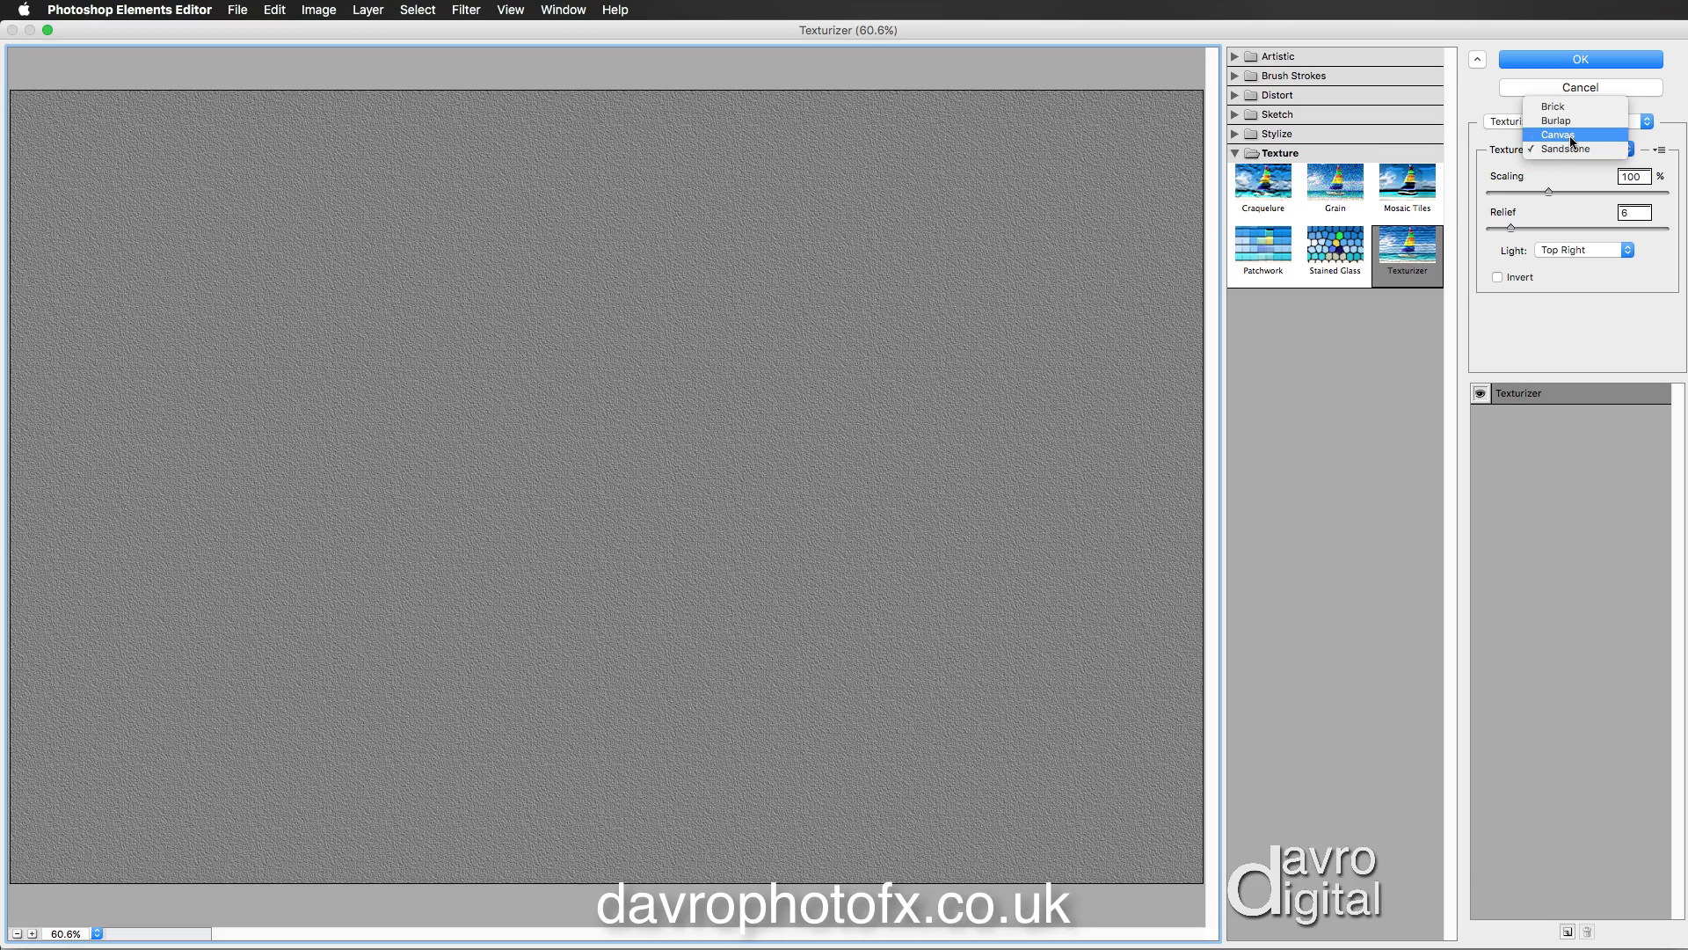
left_click(1567, 134)
left_click(1567, 149)
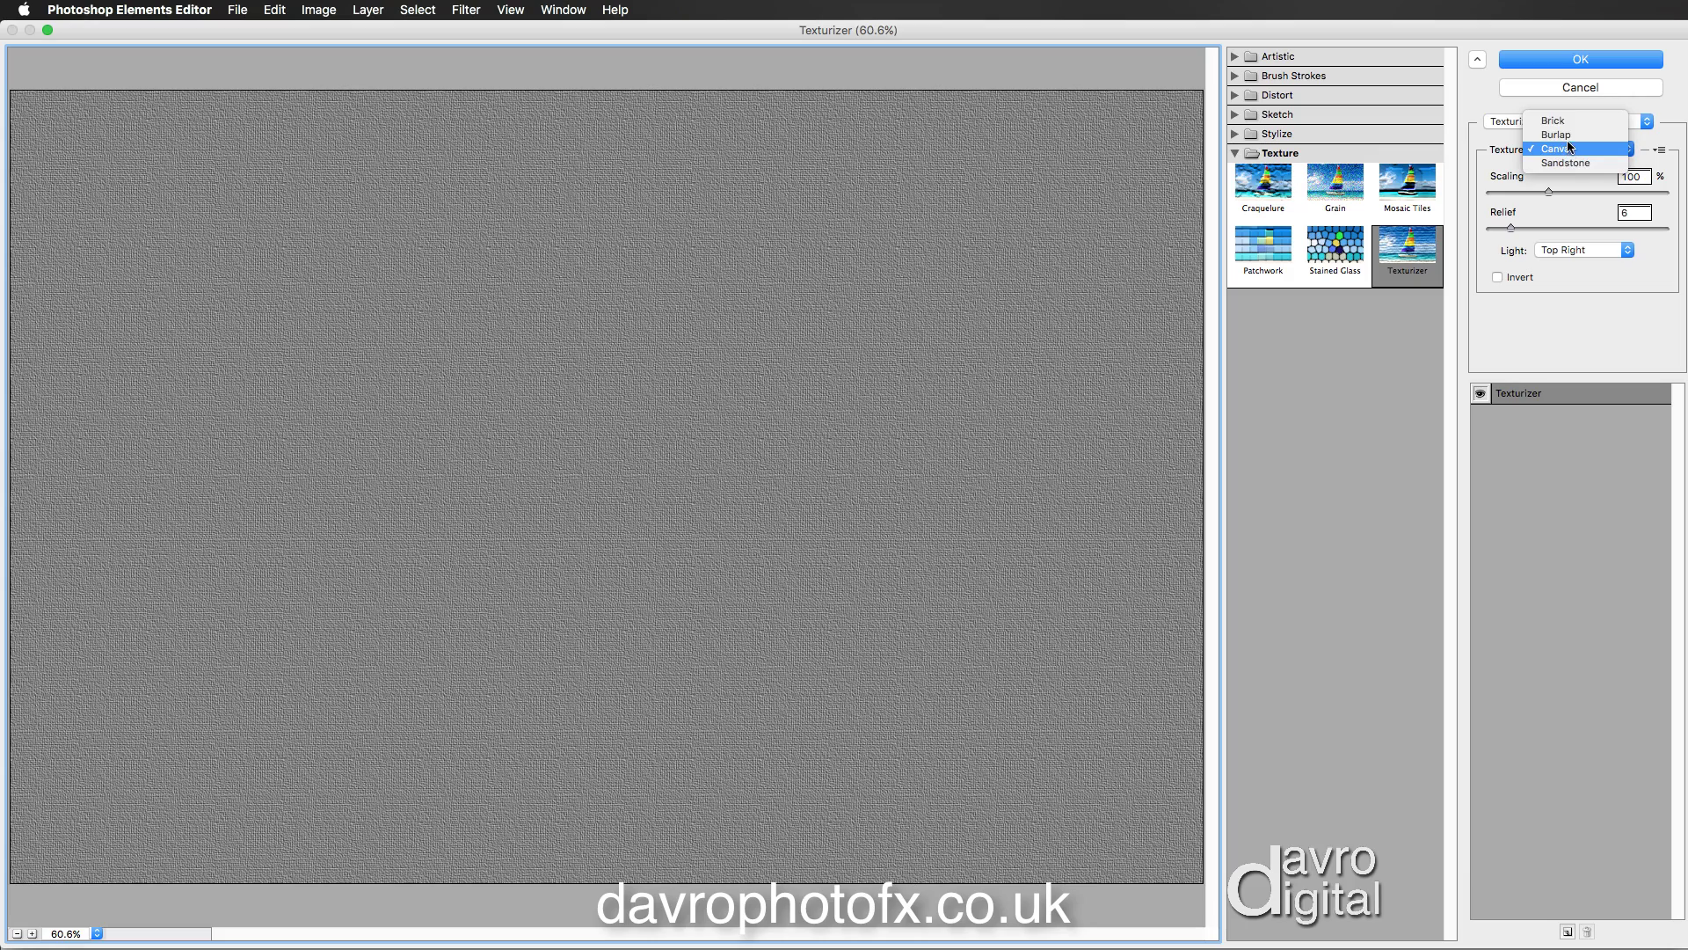
left_click(1567, 120)
left_click(1565, 148)
left_click(1572, 191)
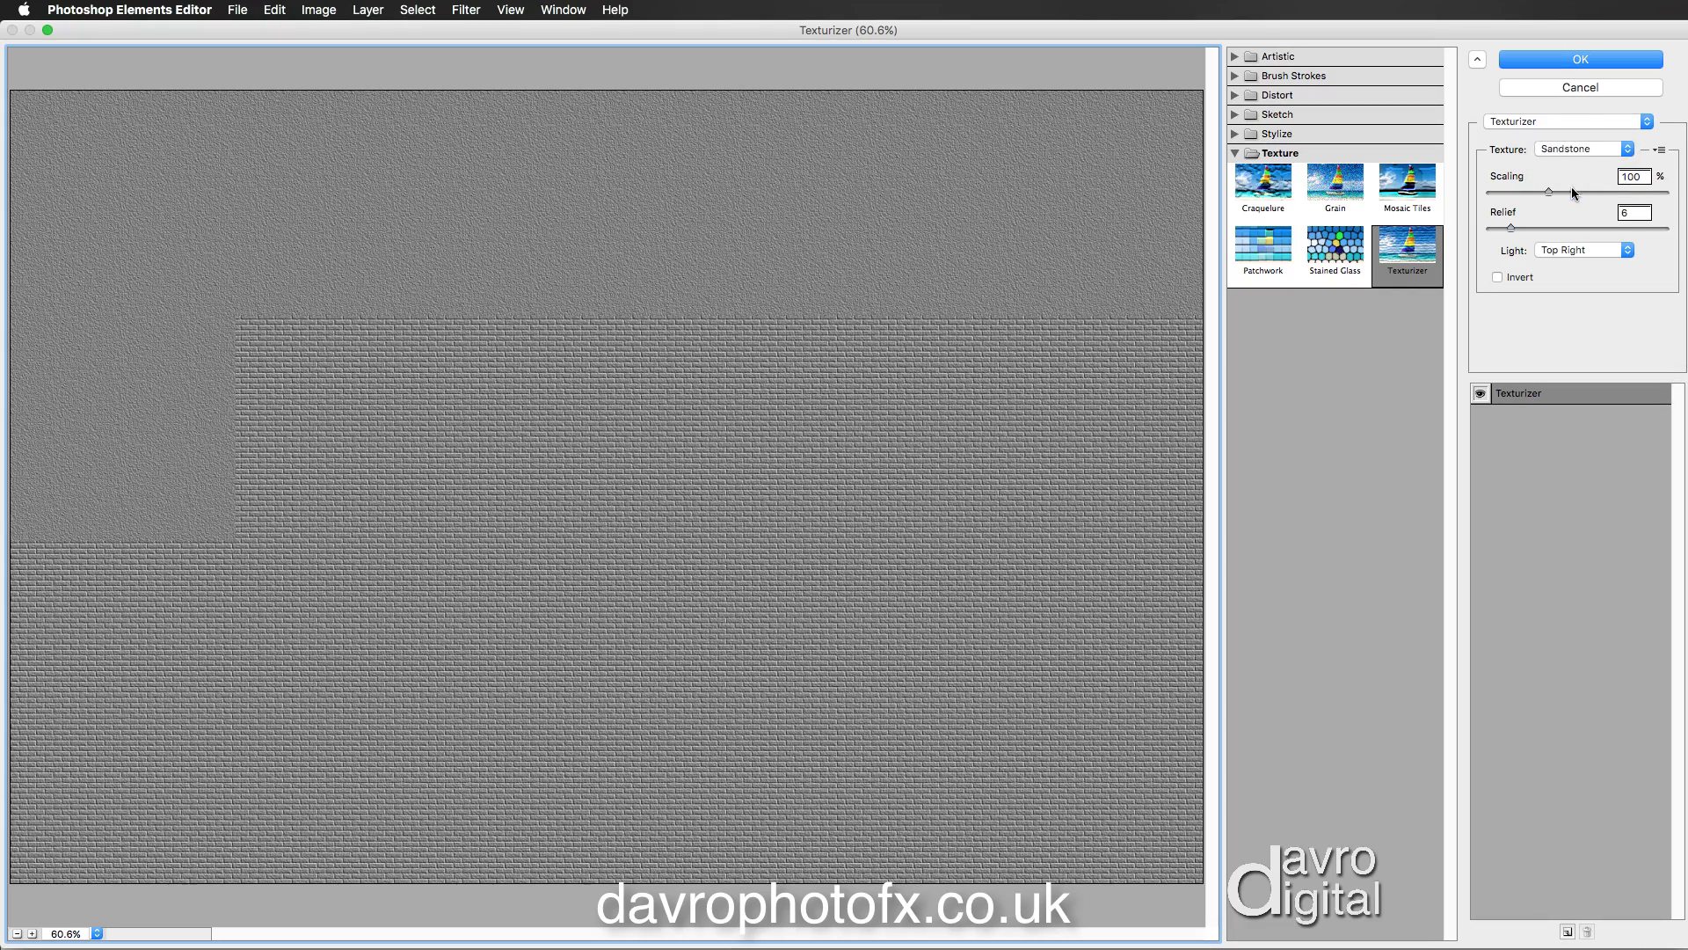
left_click(1569, 60)
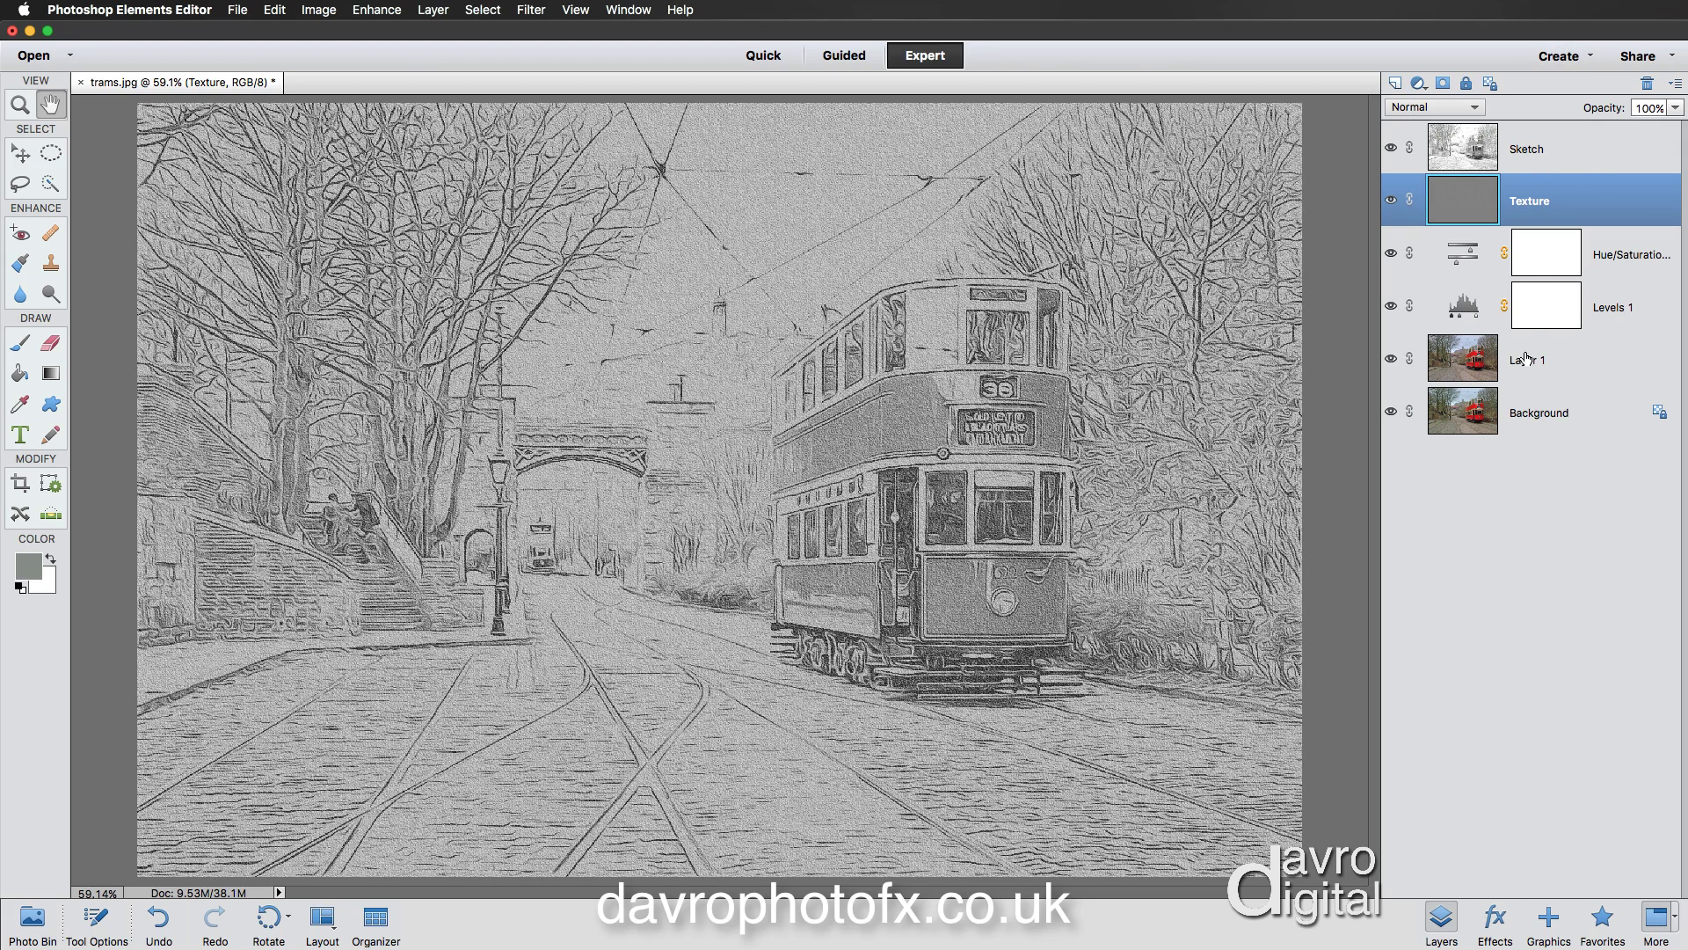
Set the Texture layer to Soft Light and inspect the grain at Actual Pixels.
left_click(1454, 111)
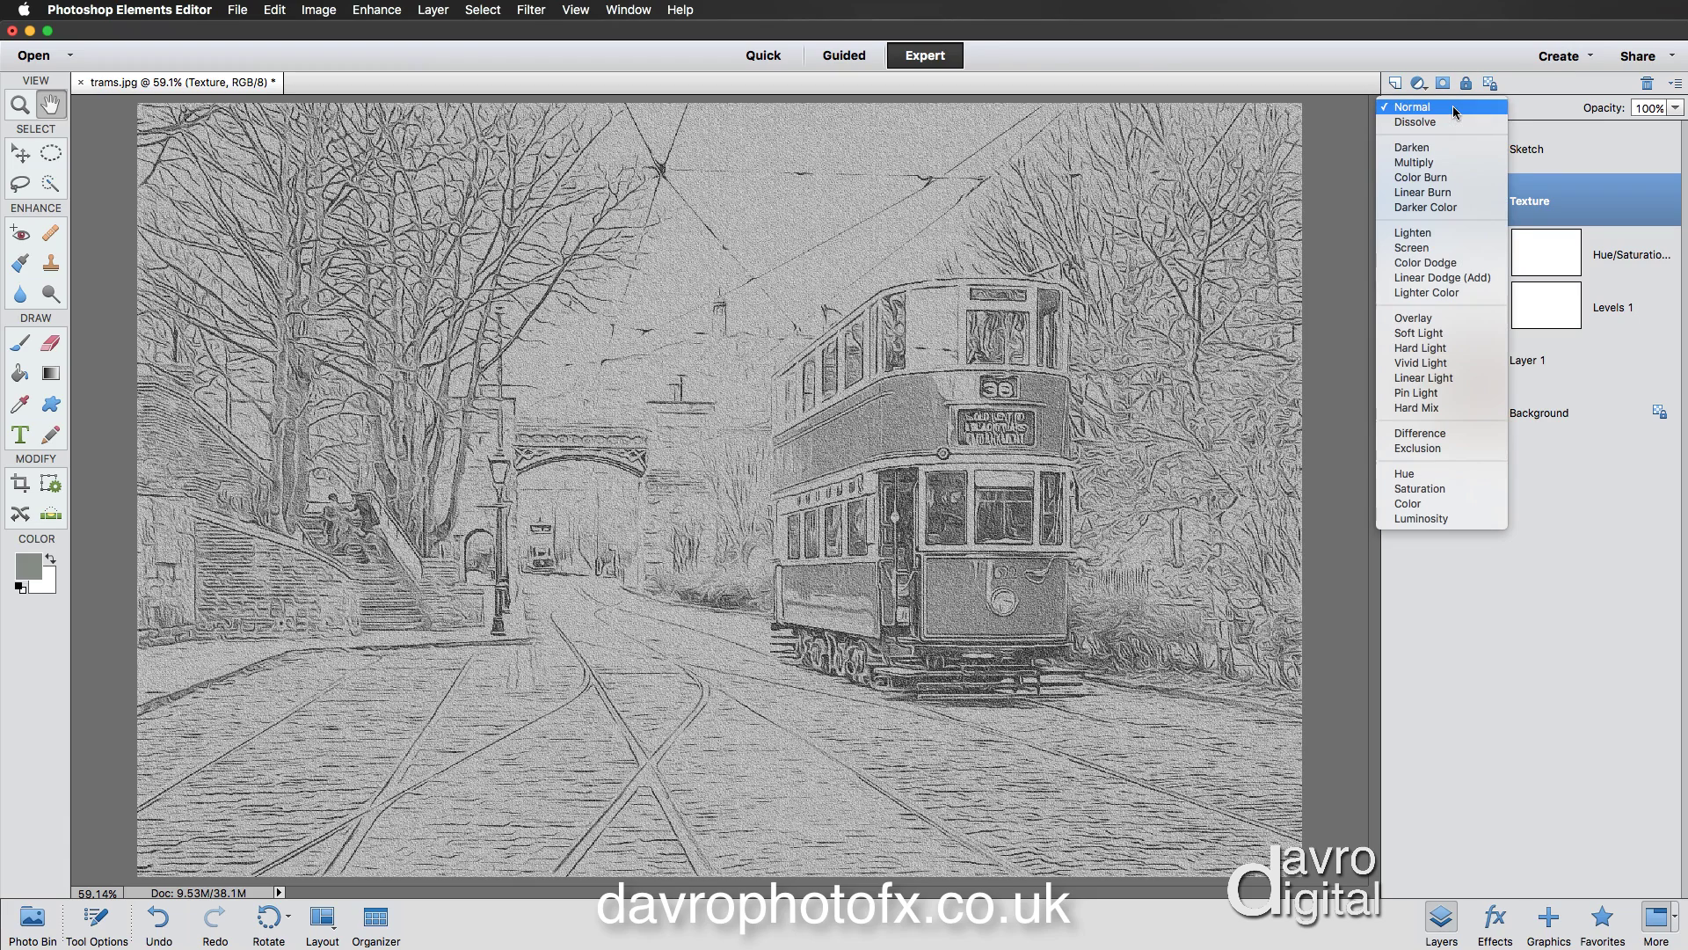
left_click(1442, 332)
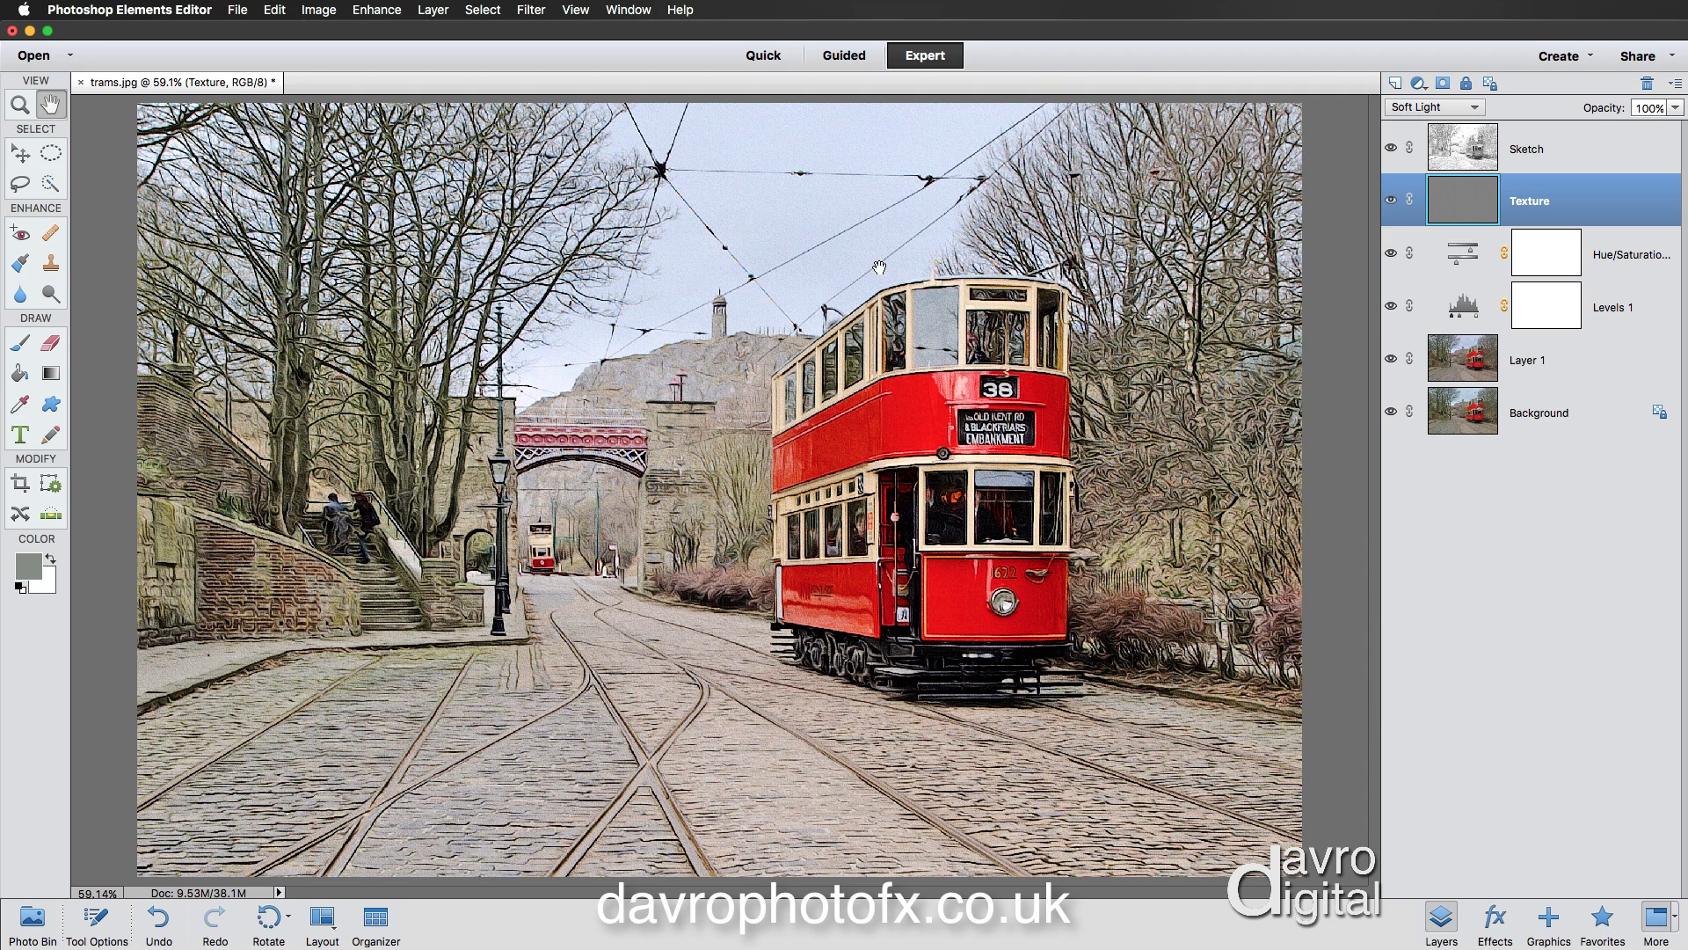
right_click(802, 223)
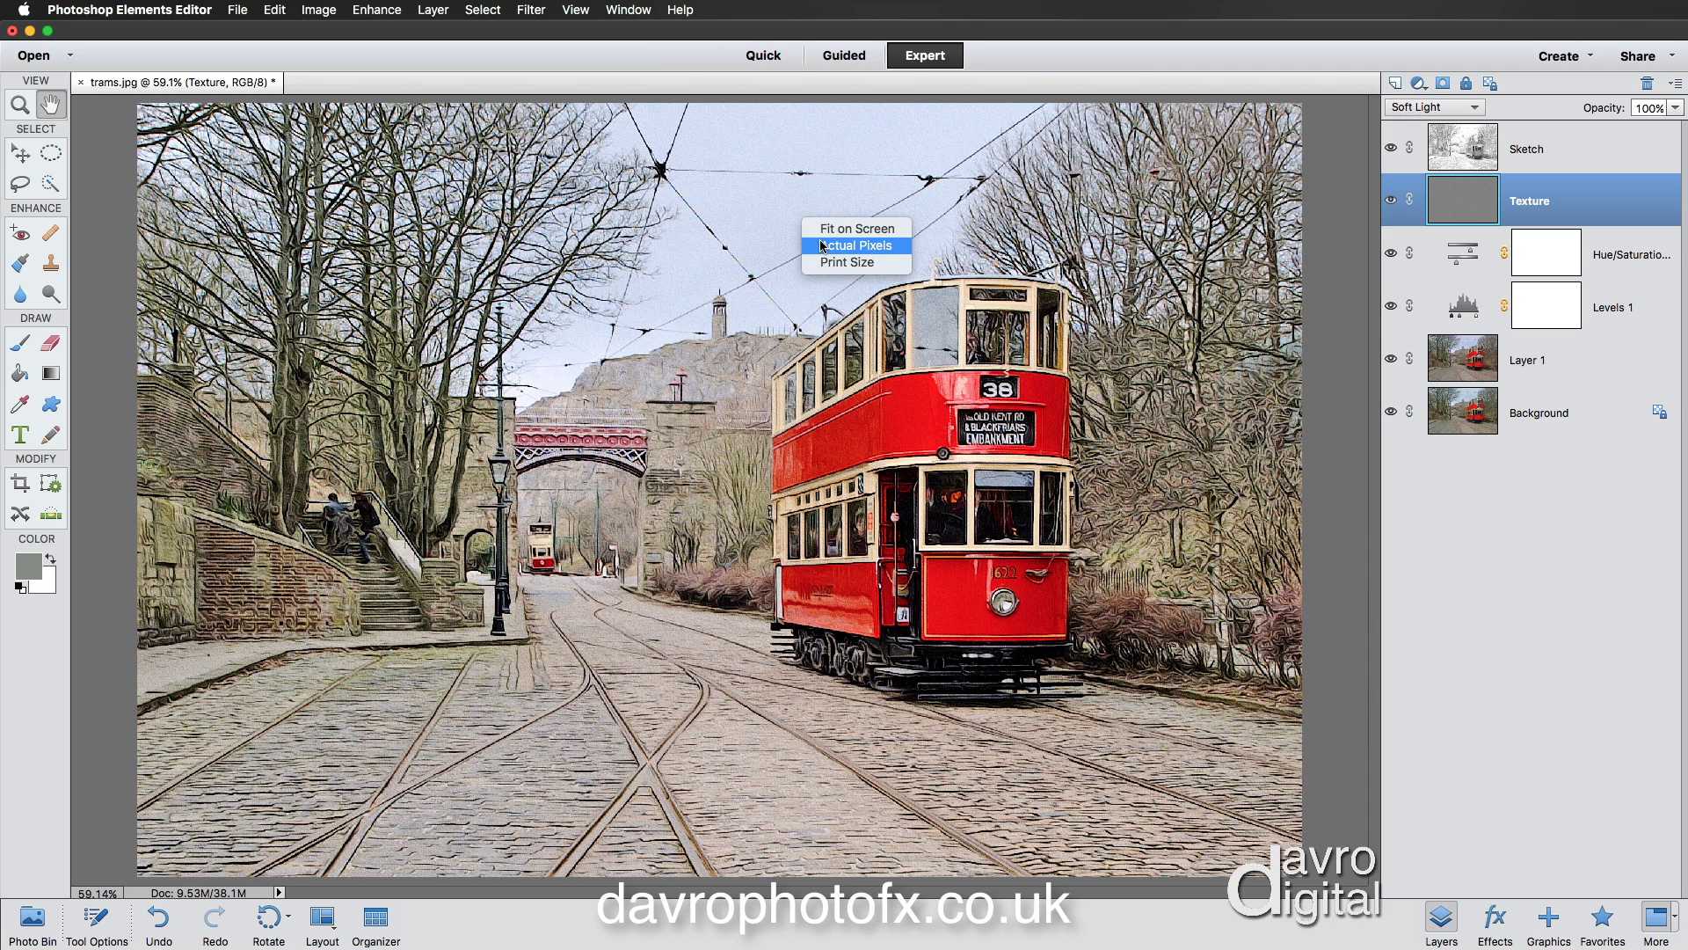
left_click(822, 247)
left_click_drag(821, 242, 794, 368)
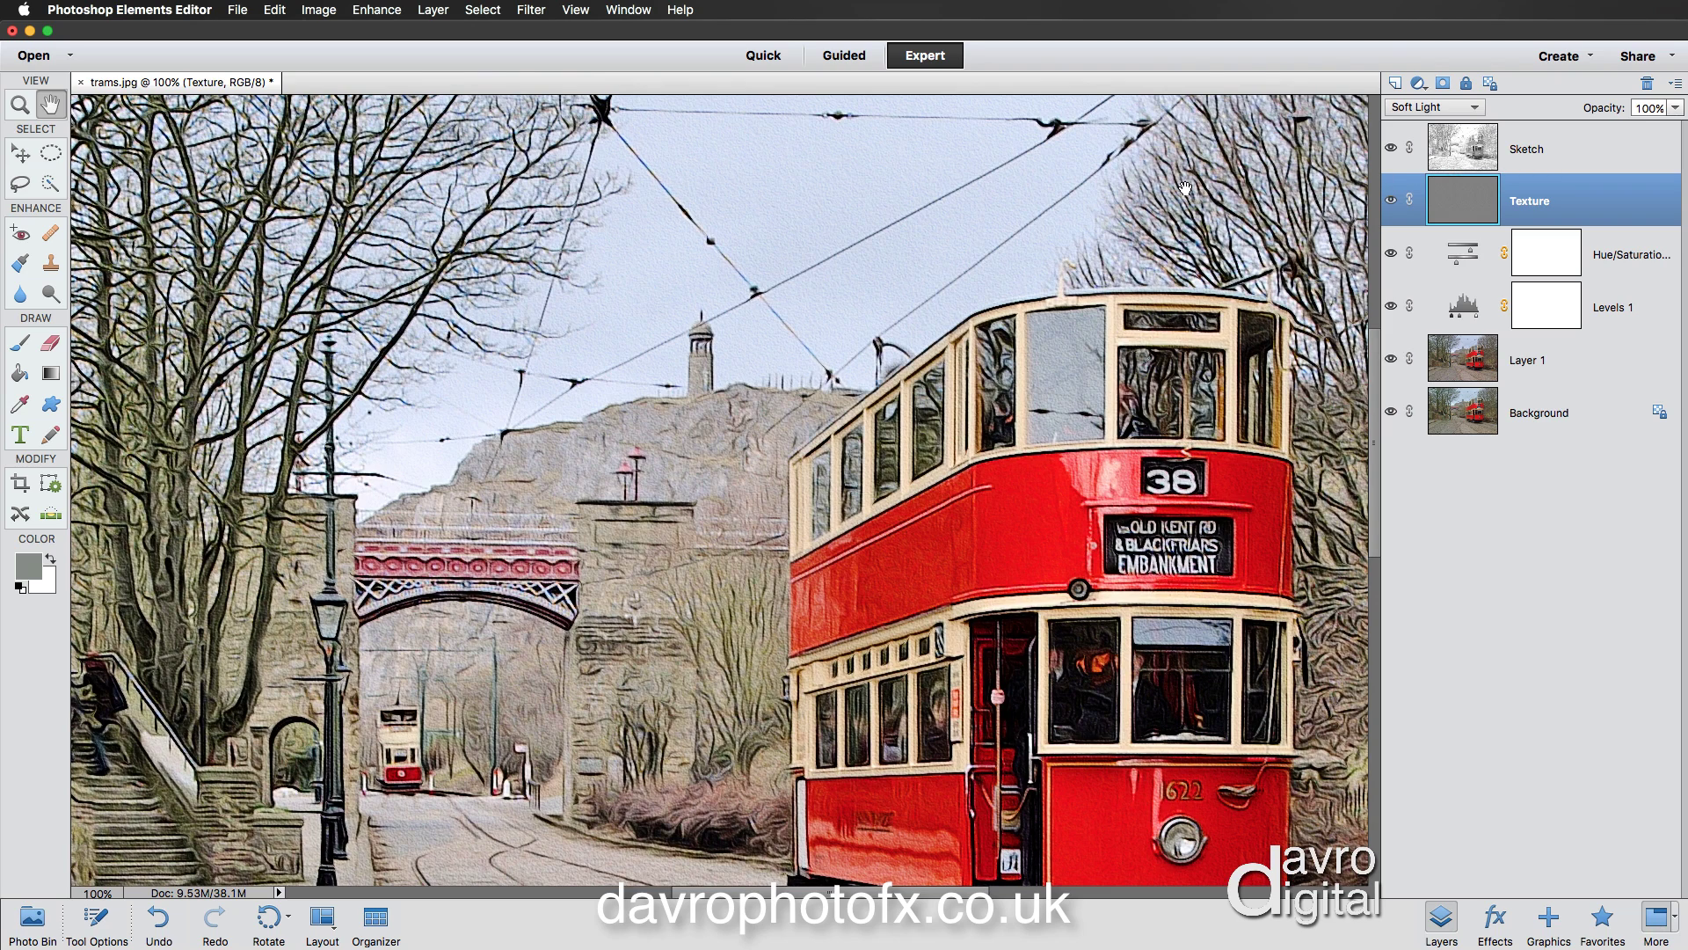
left_click(1441, 112)
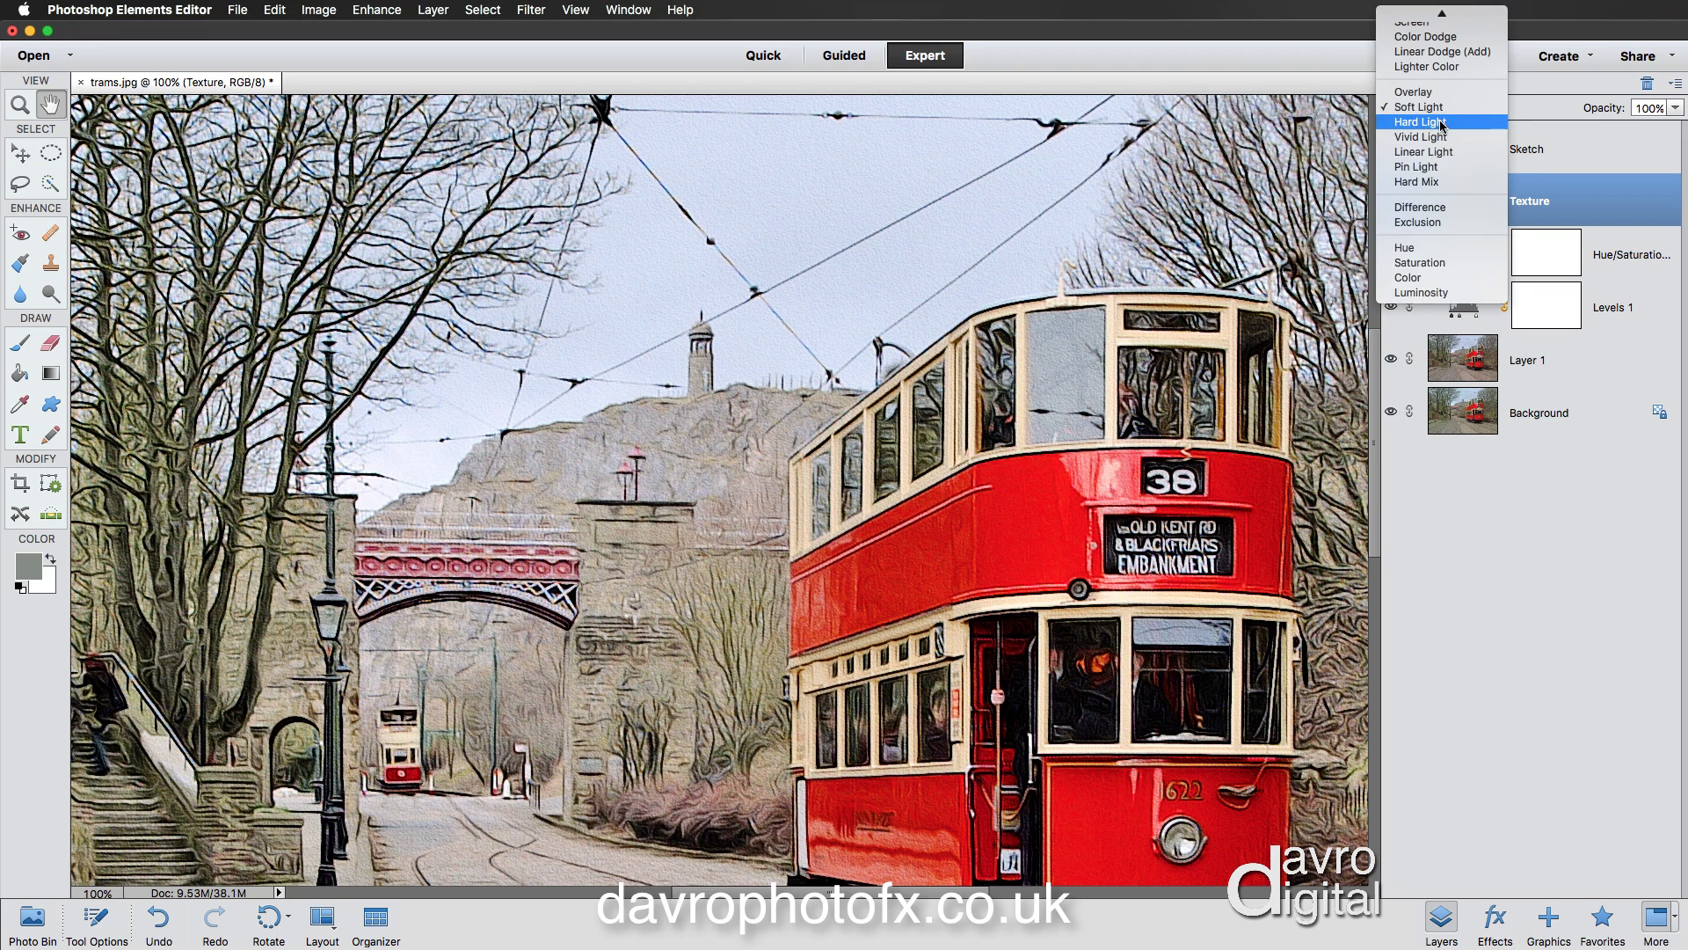
left_click(1443, 122)
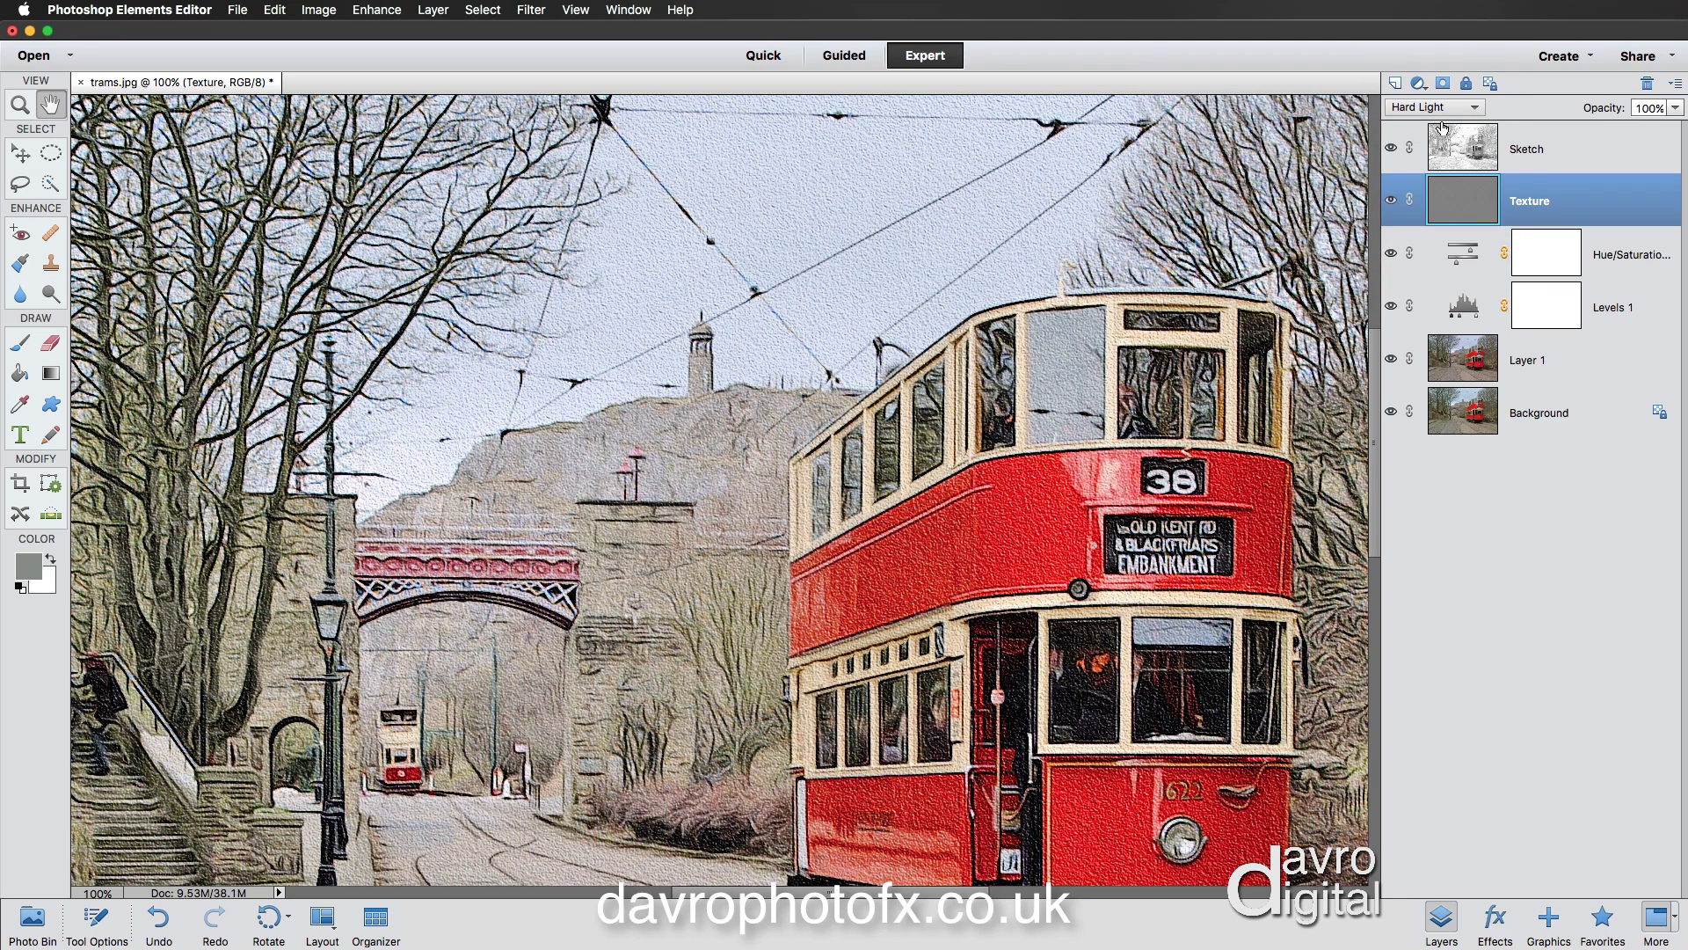
left_click(1437, 110)
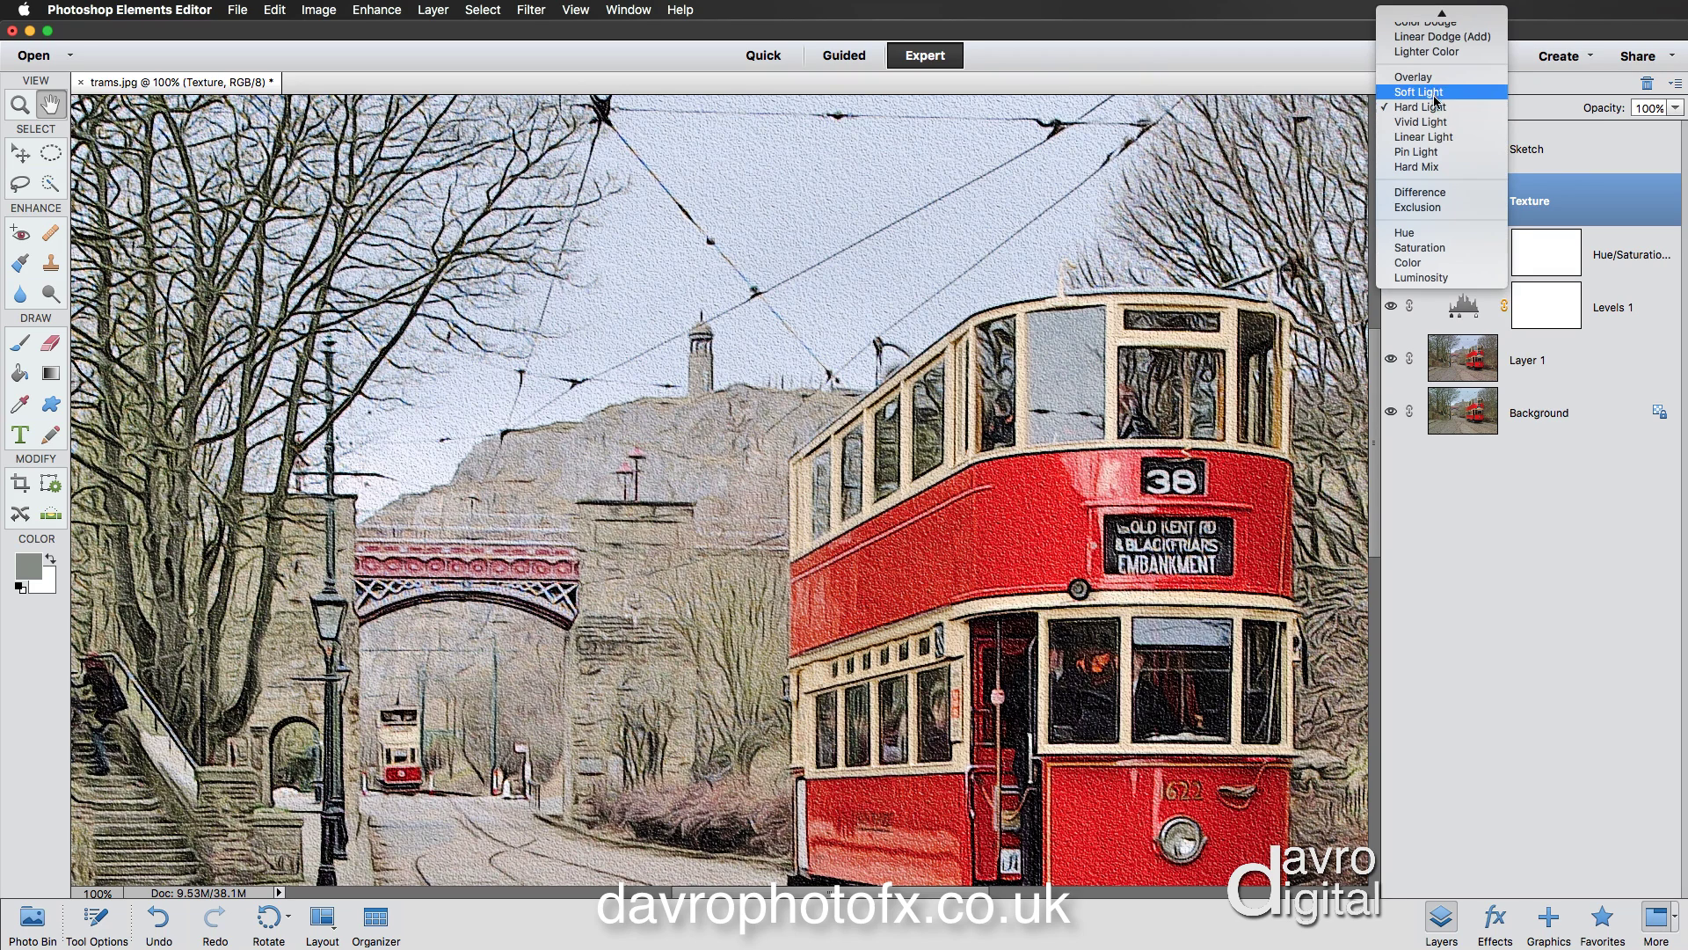
left_click(1434, 78)
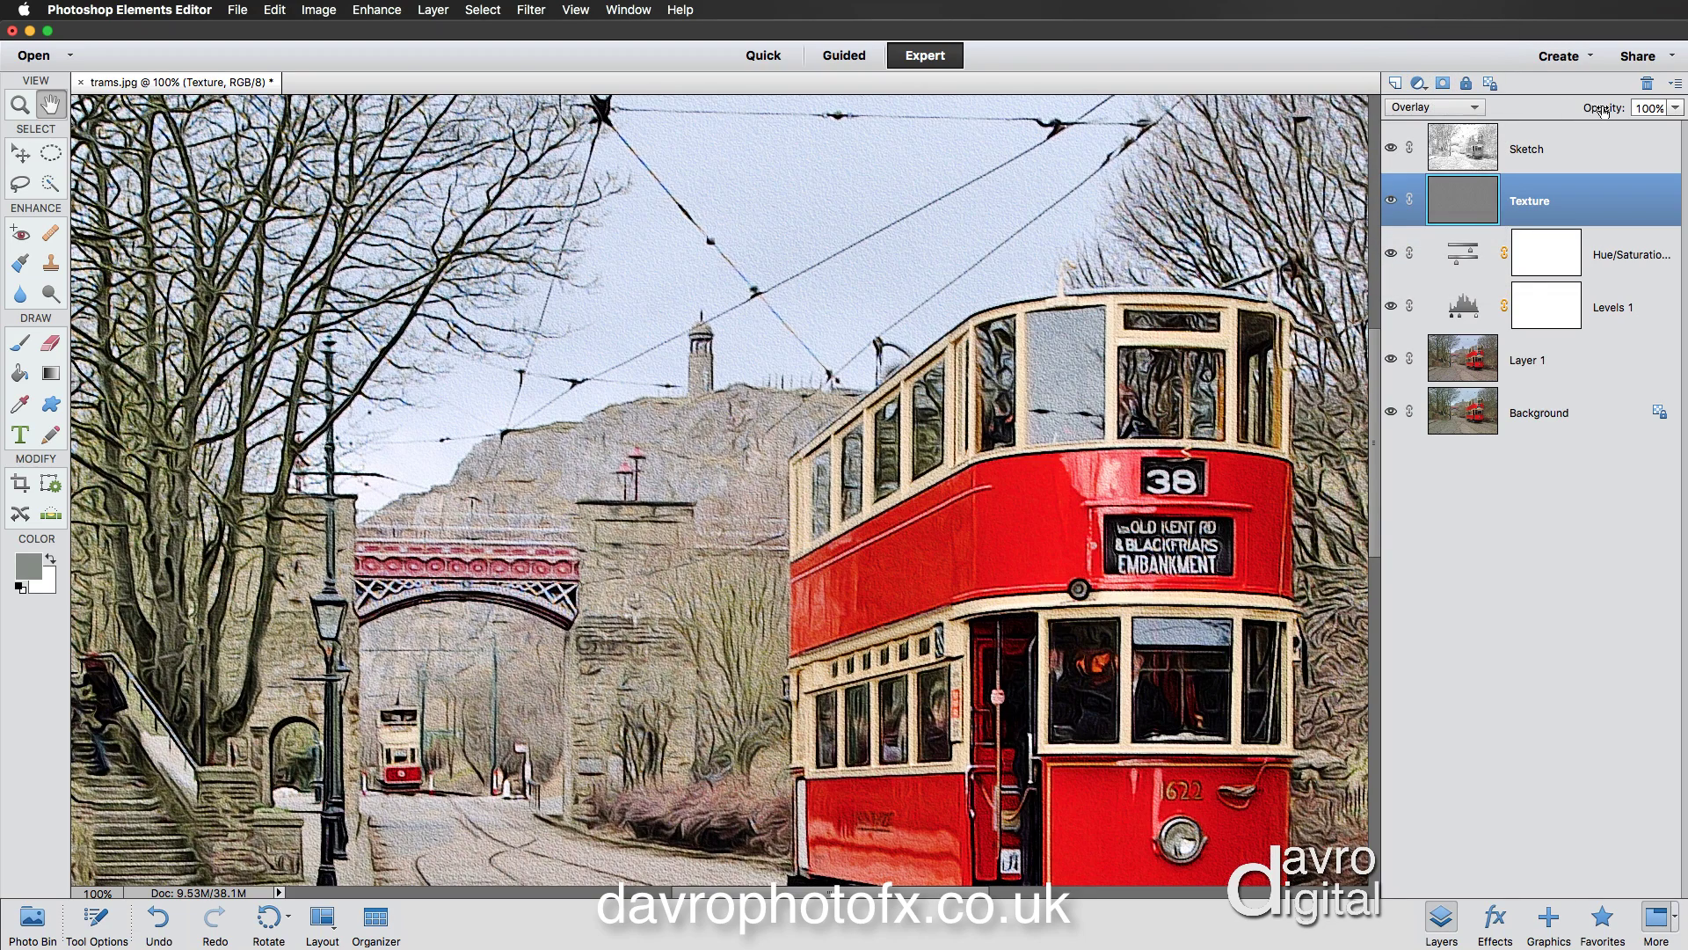
mouse_move(1602, 109)
left_mouse_down()
mouse_move(1575, 109)
mouse_move(1618, 109)
left_mouse_up()
left_click(1458, 107)
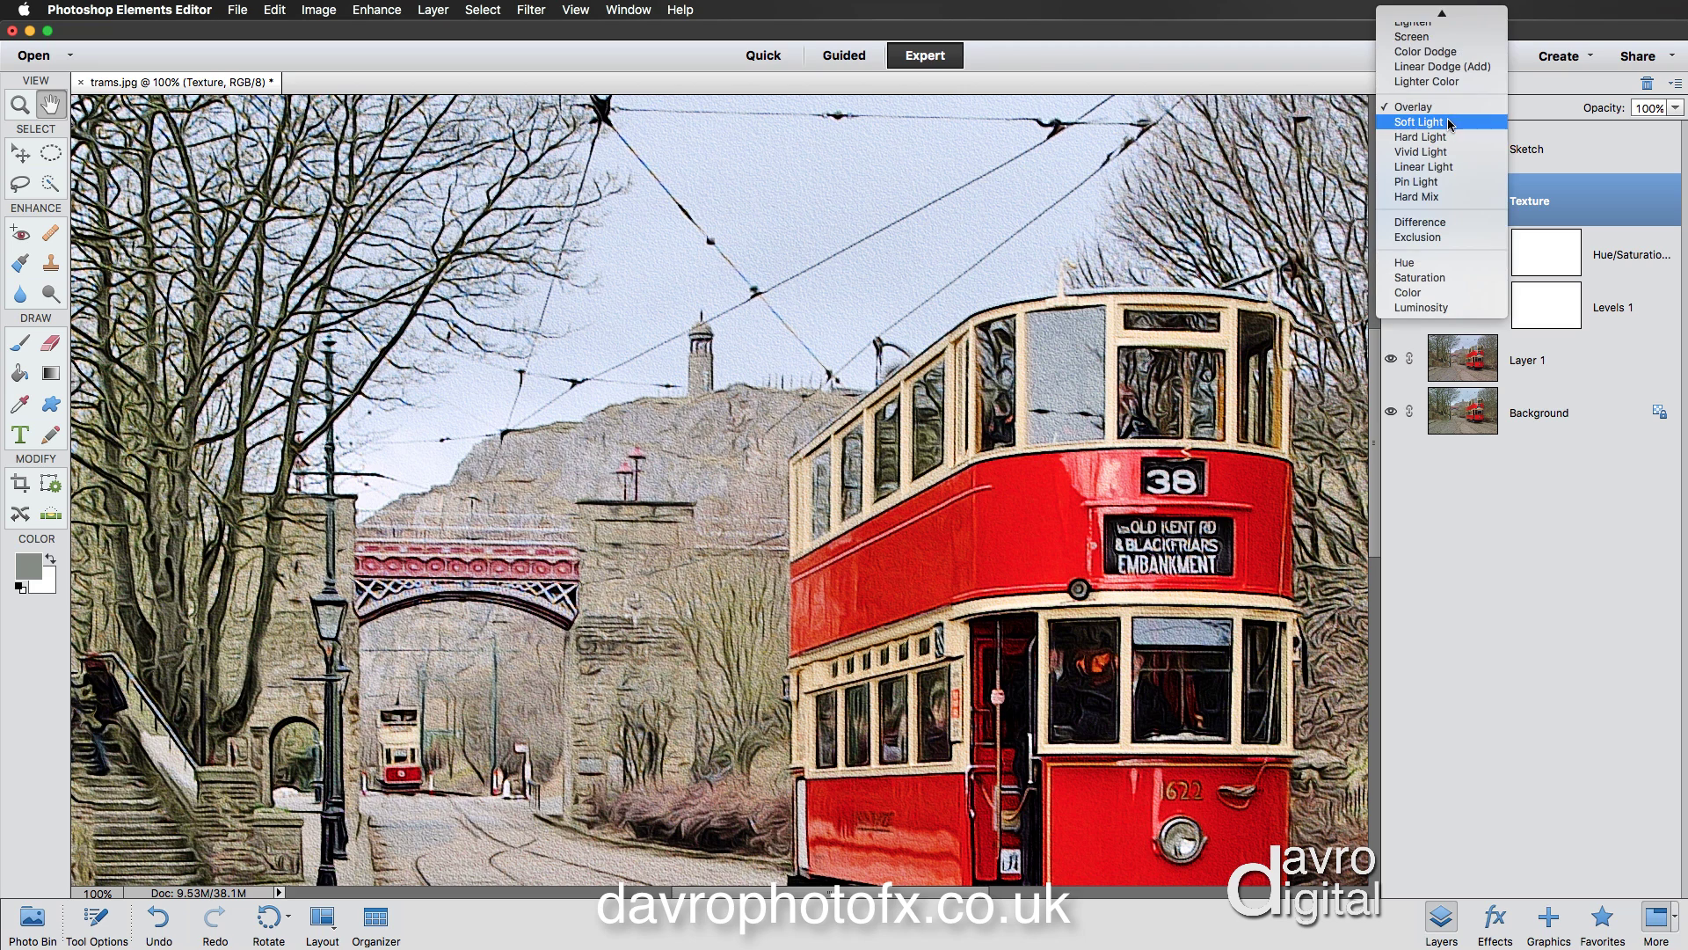
left_click(1449, 123)
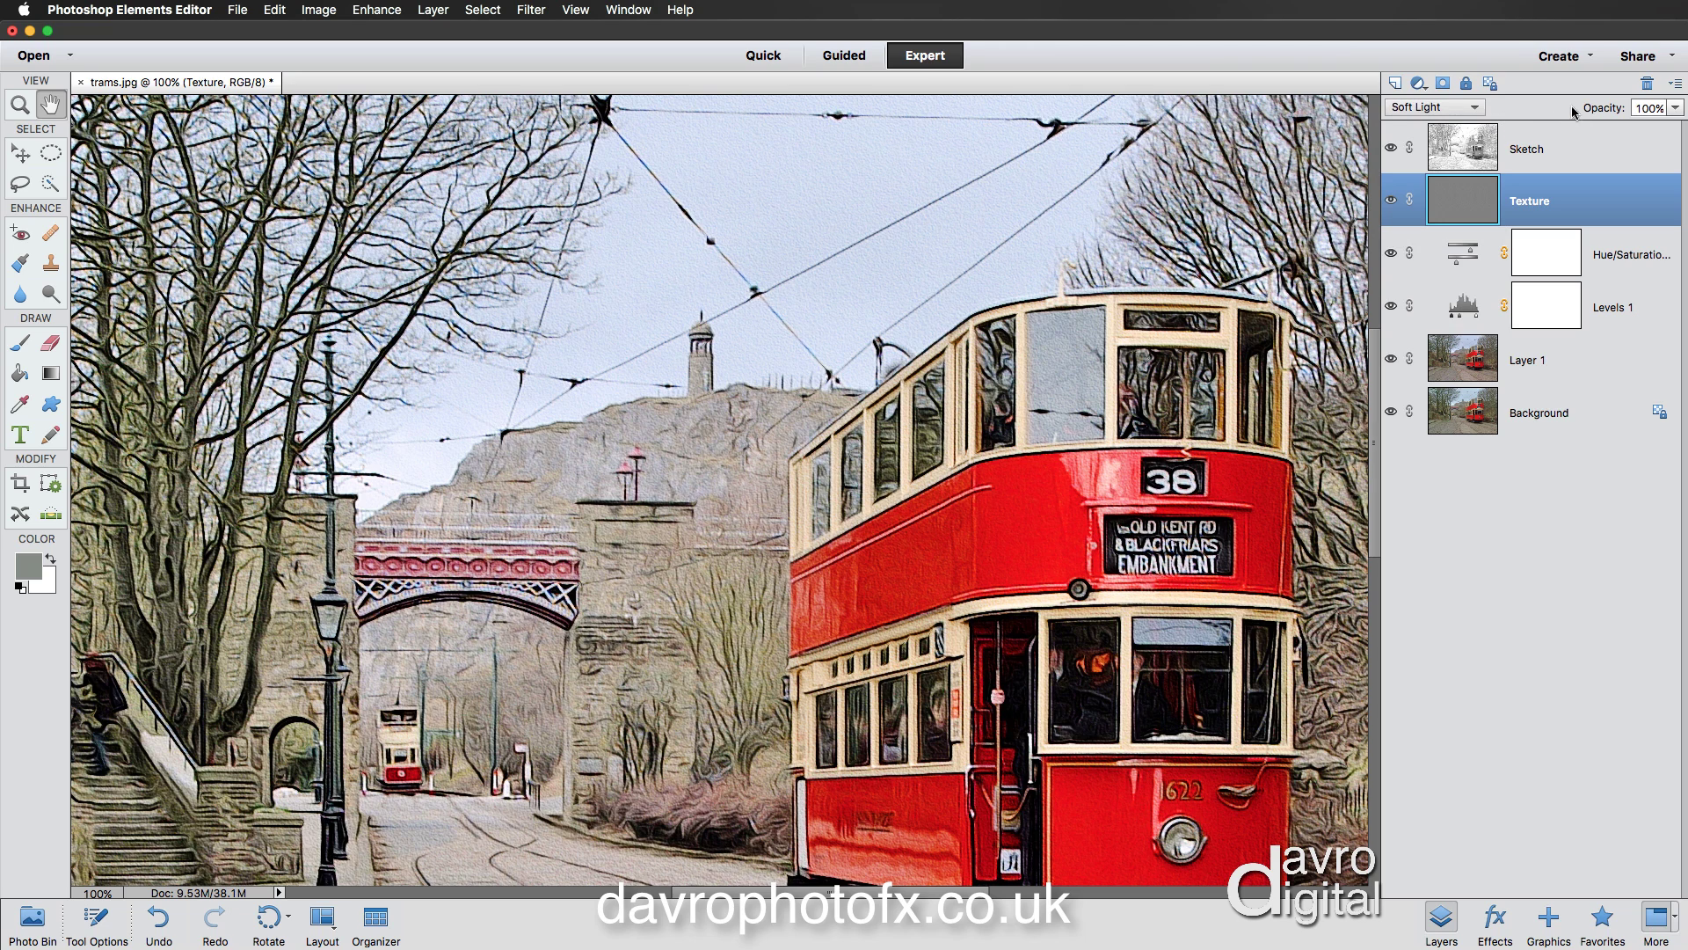
left_click_drag(1147, 401, 1024, 267)
left_click_drag(1121, 357, 910, 409)
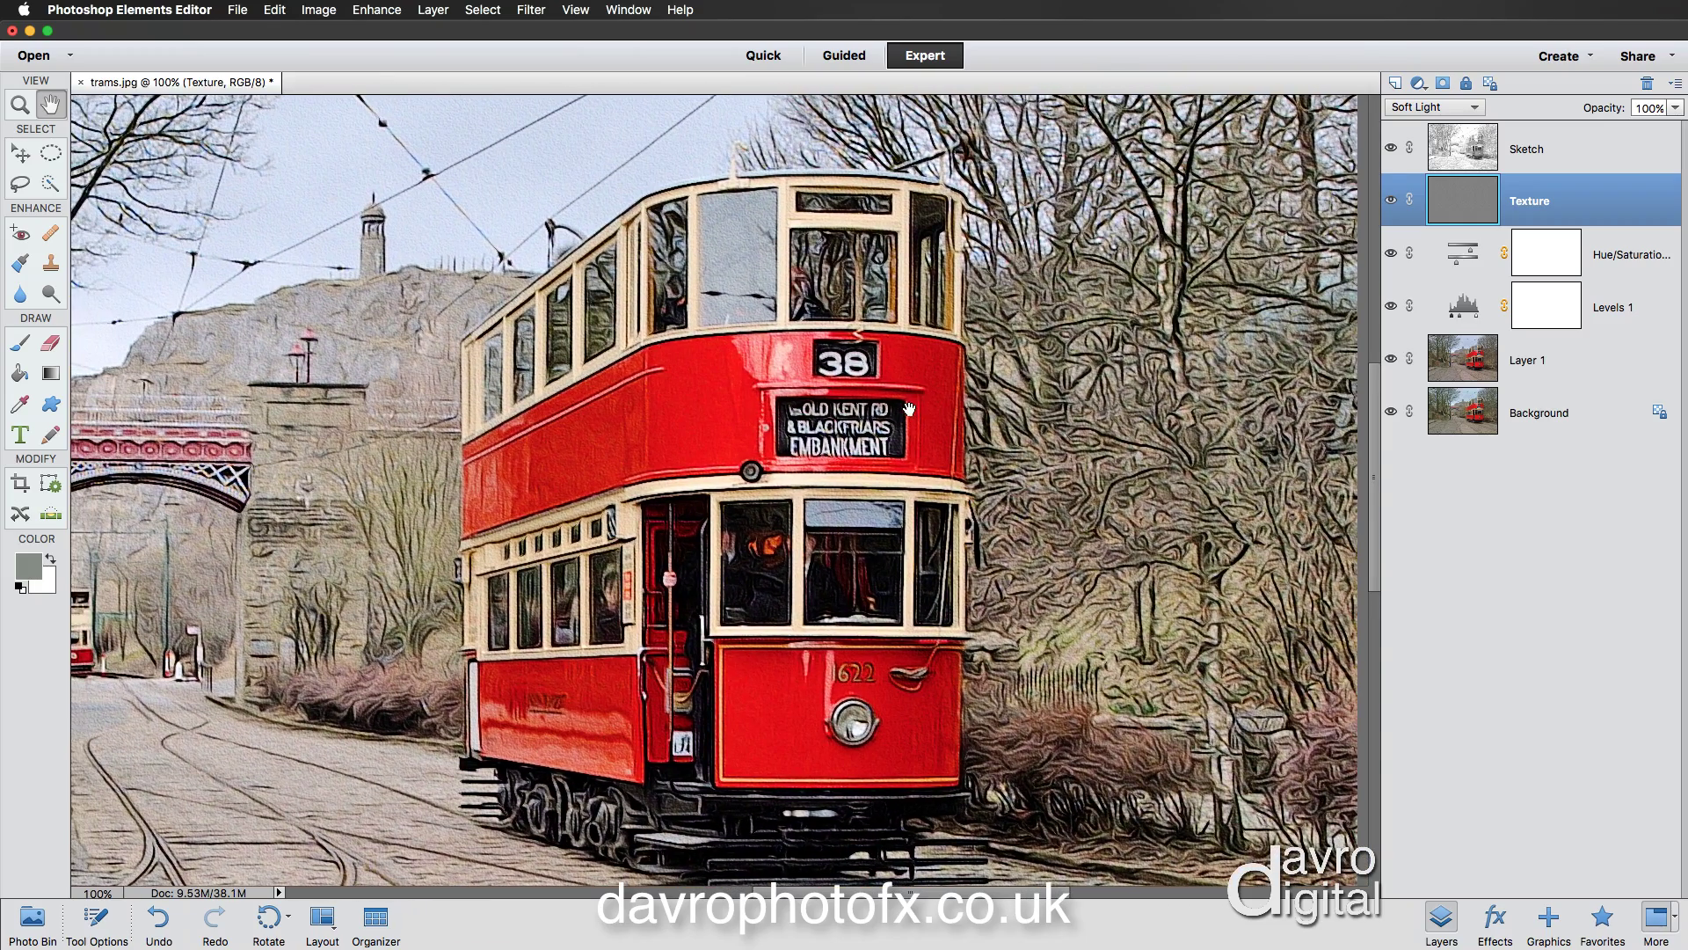
left_click(1390, 148)
left_click(1390, 148)
left_click(1390, 149)
left_click(1390, 149)
left_click_drag(721, 424, 1086, 390)
left_click_drag(715, 430, 834, 427)
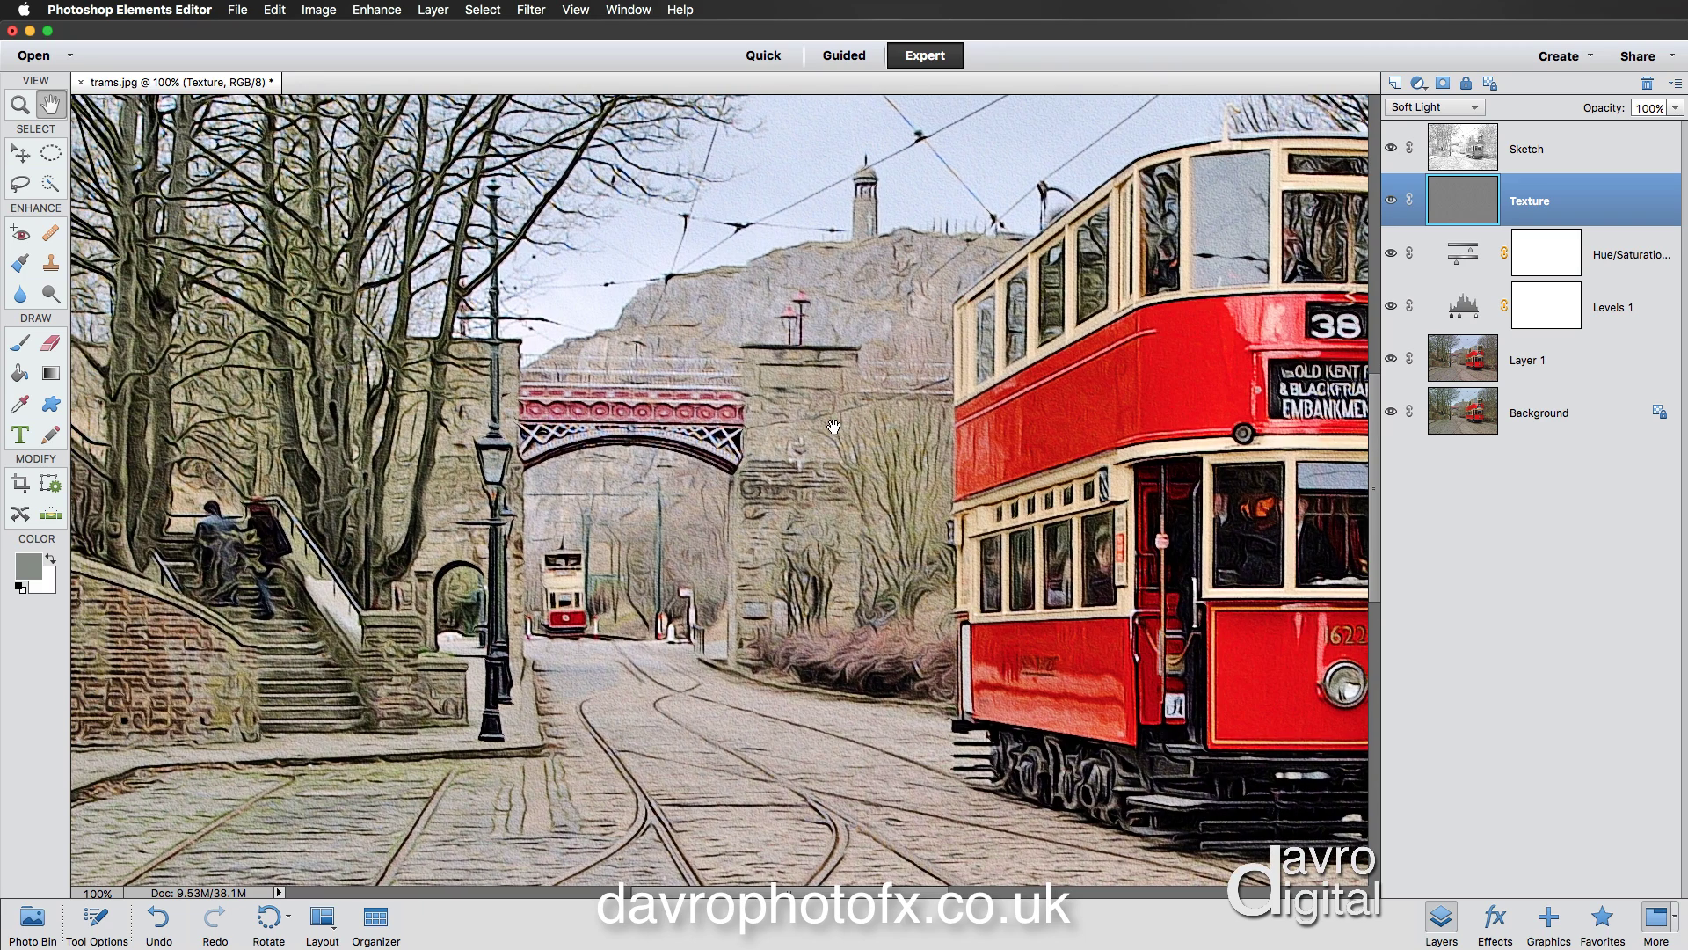
right_click(834, 426)
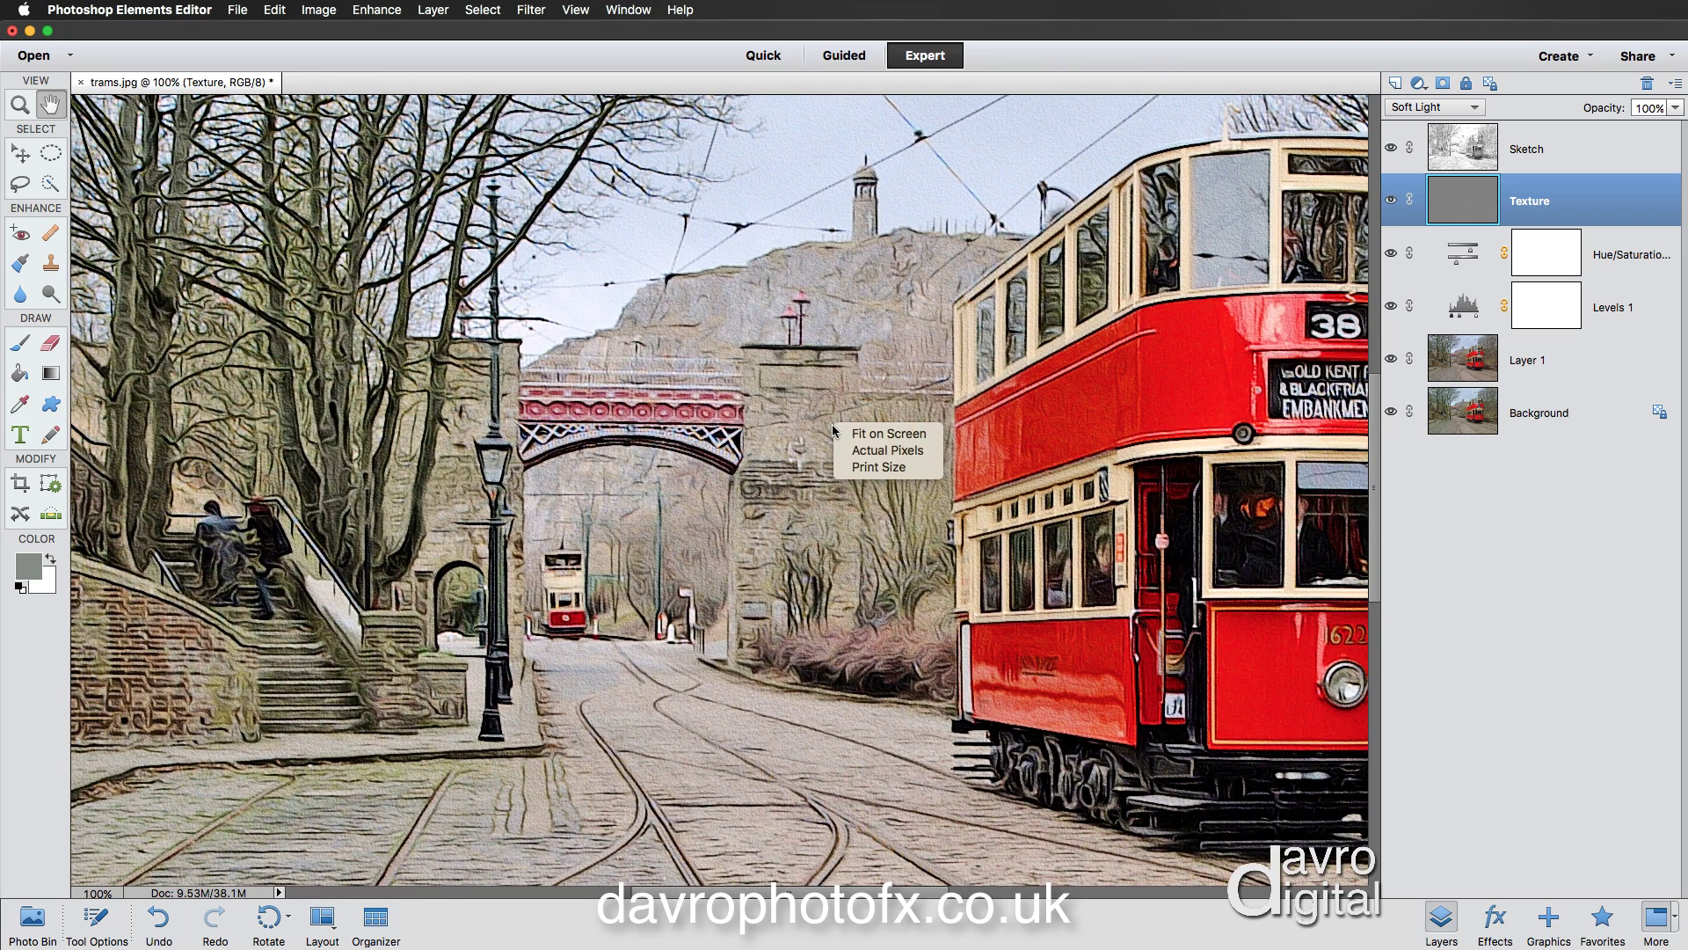
left_click(889, 434)
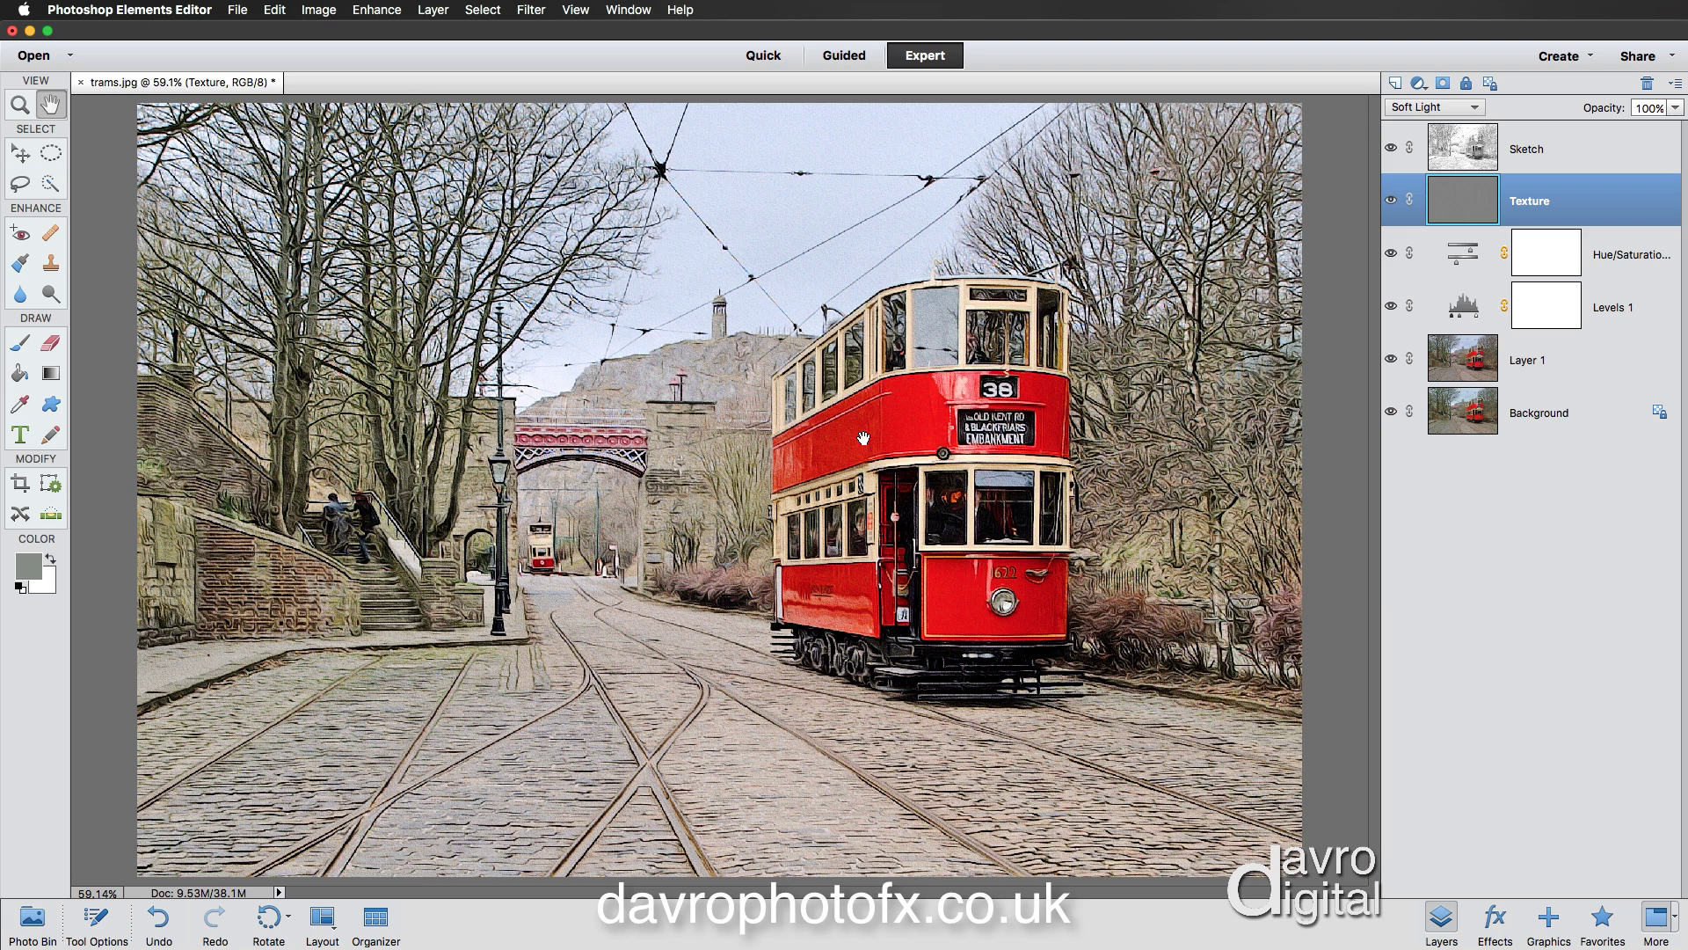
Save the image as trams-fx.psd in Photoshop format, replacing the existing file.
left_click(241, 14)
left_click(274, 183)
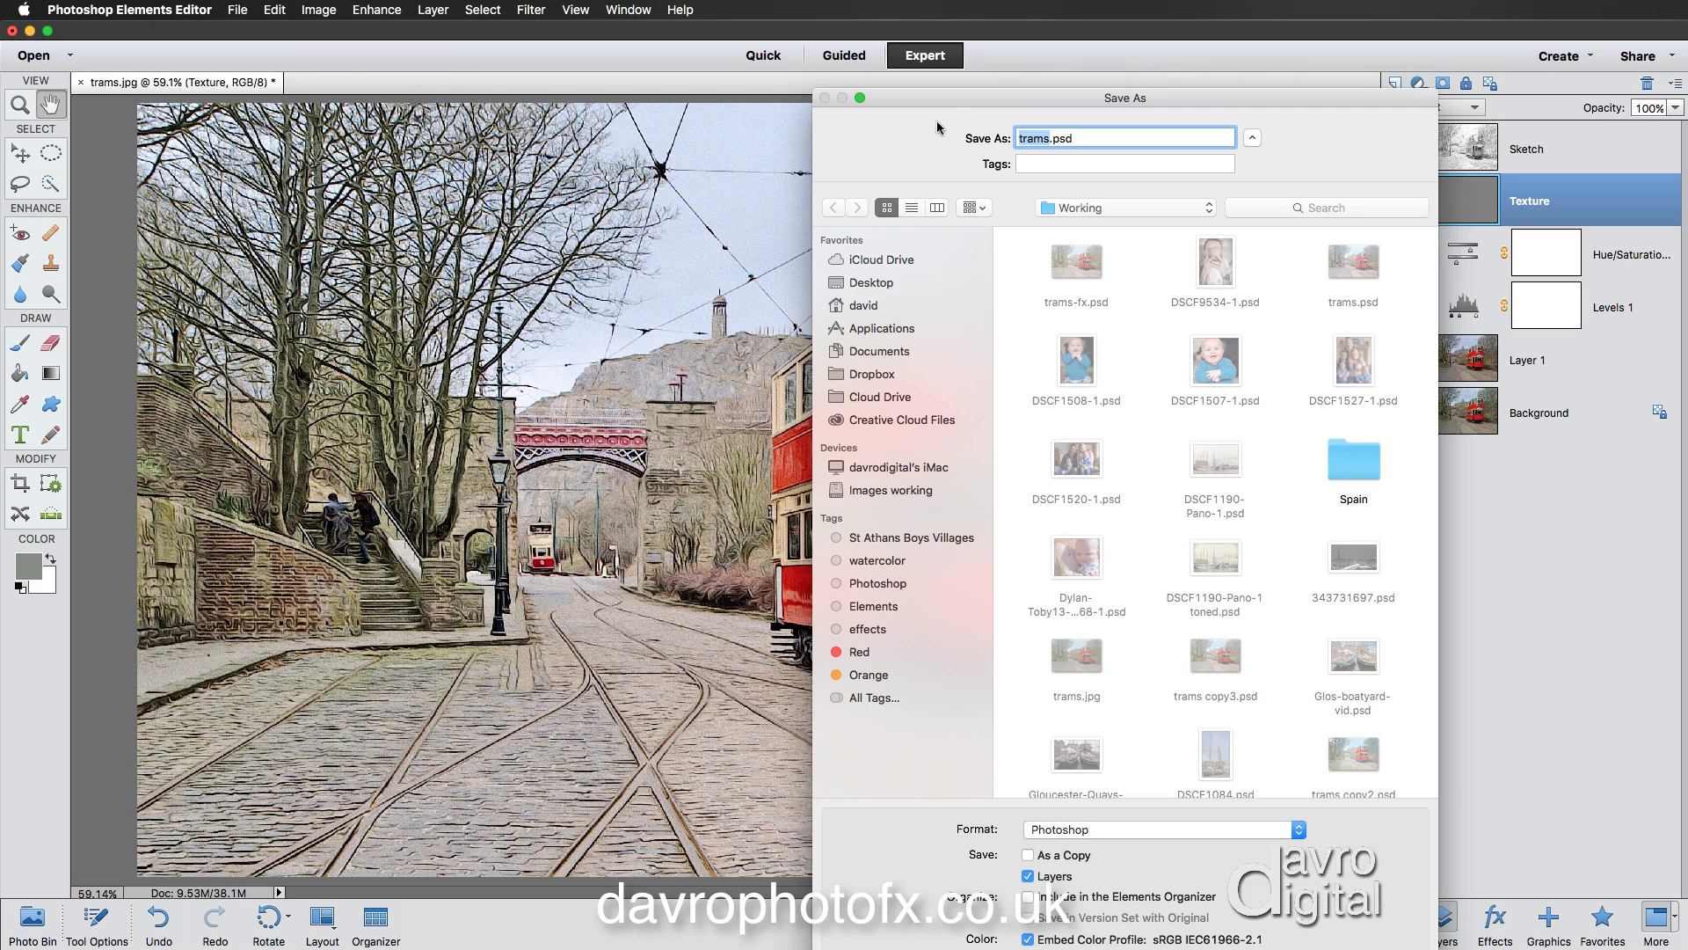
left_click_drag(947, 99, 936, 31)
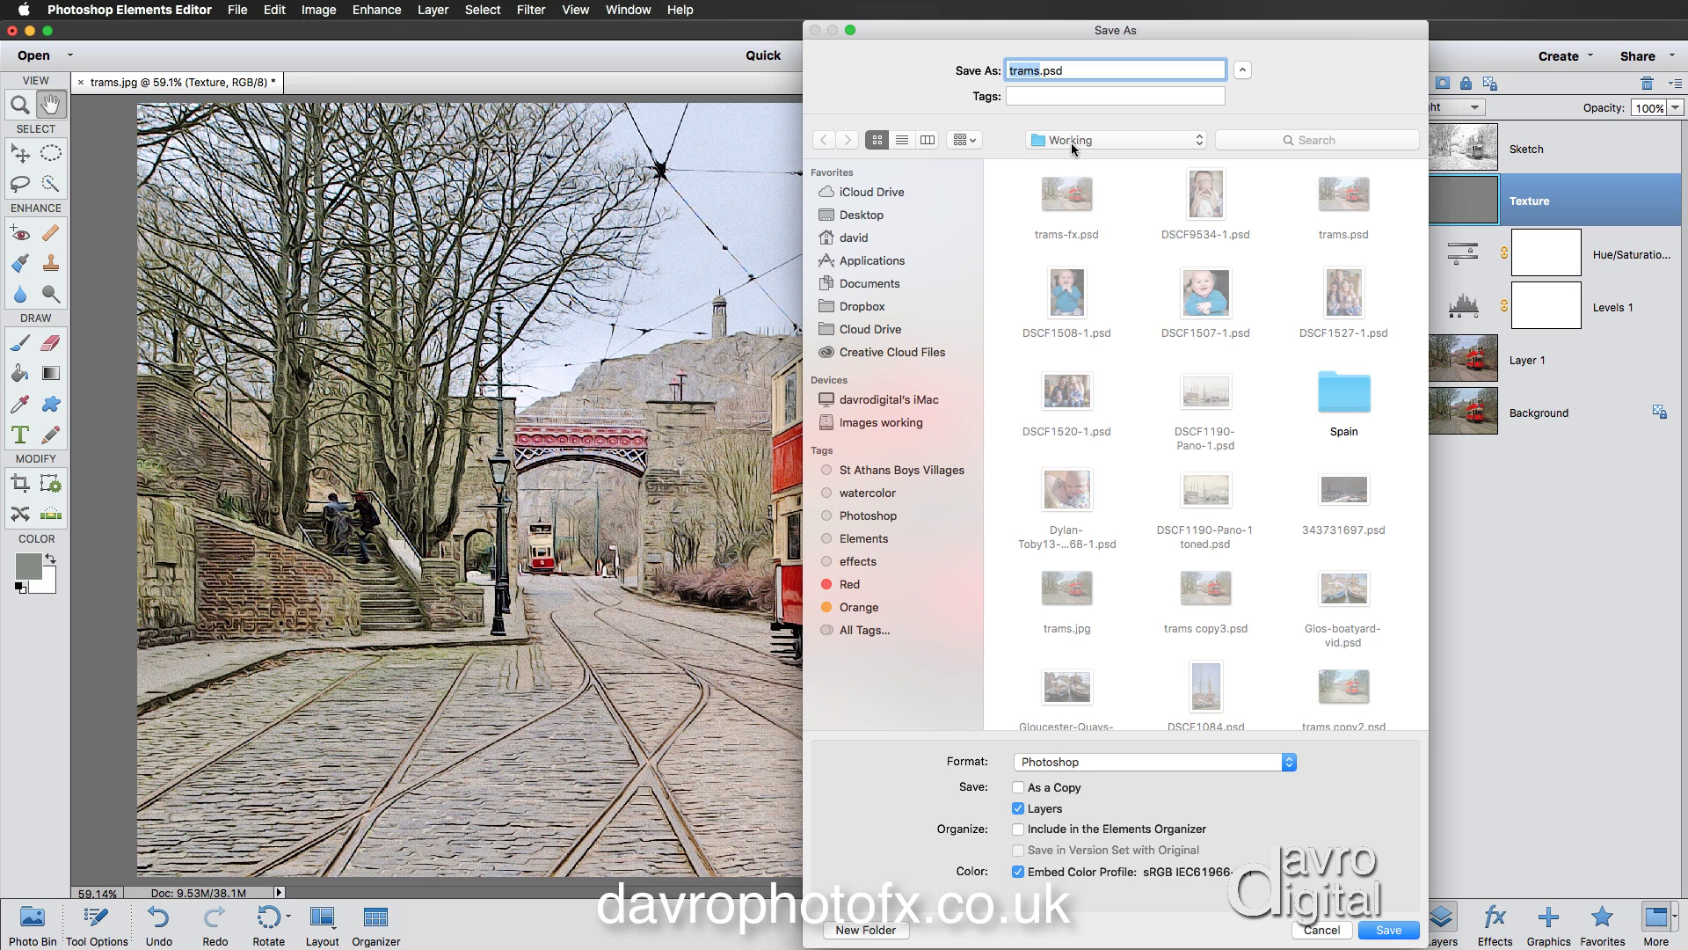
left_click(1040, 71)
type("-fx")
left_click(1095, 763)
left_click(1094, 763)
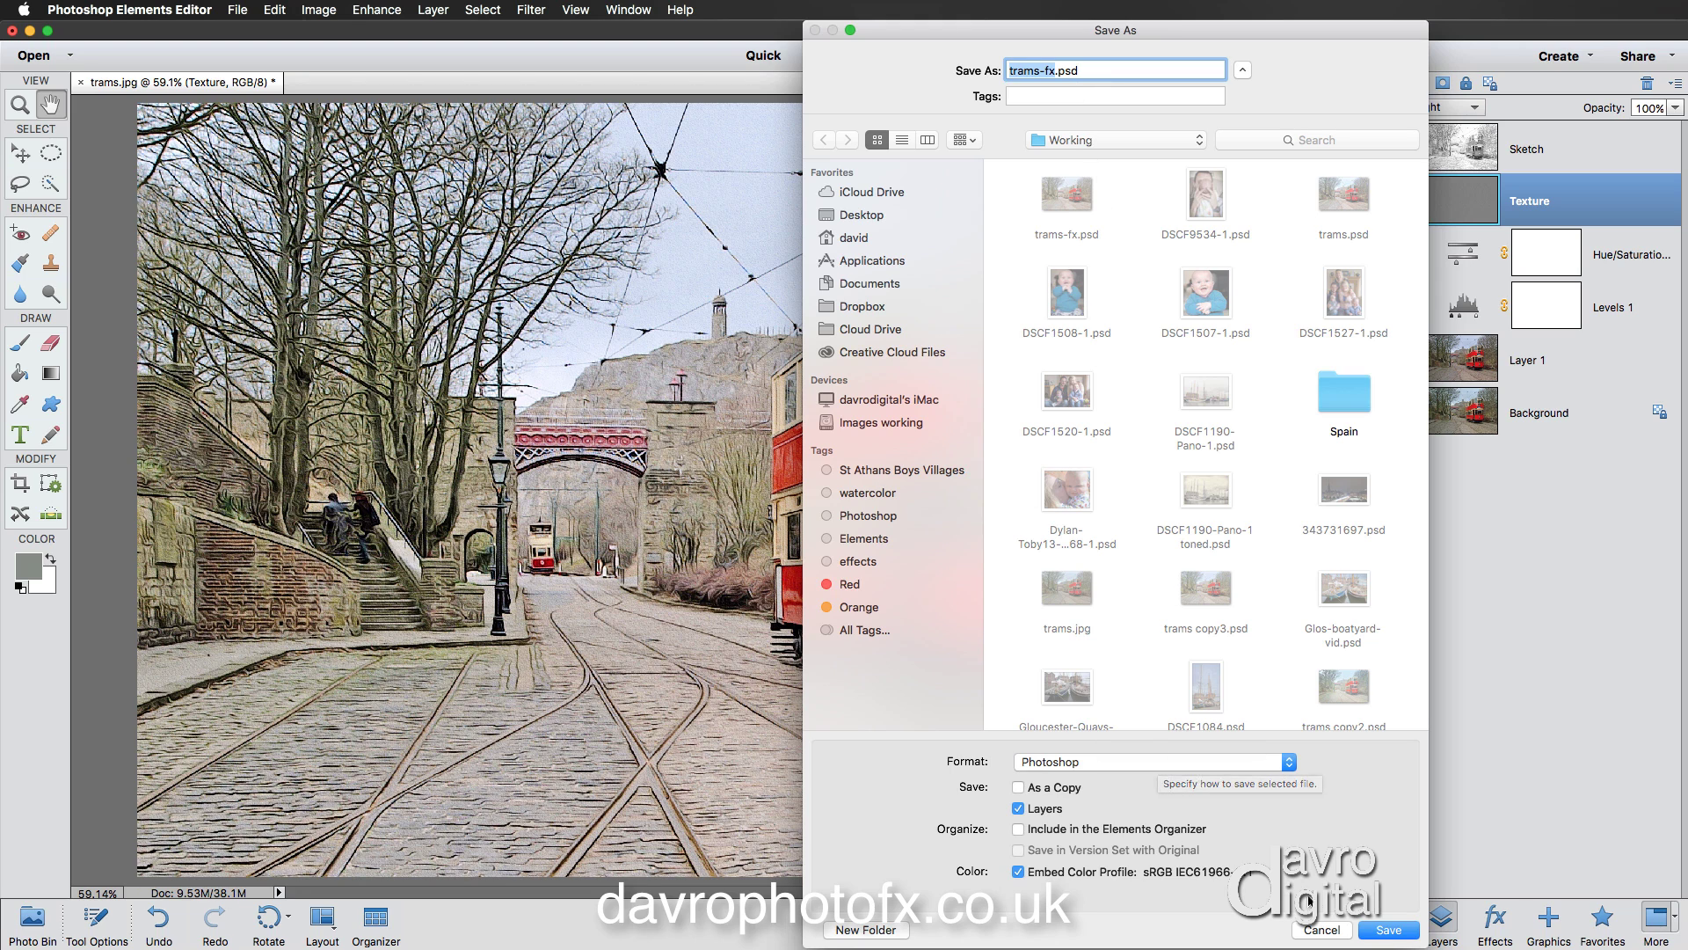
left_click(1389, 930)
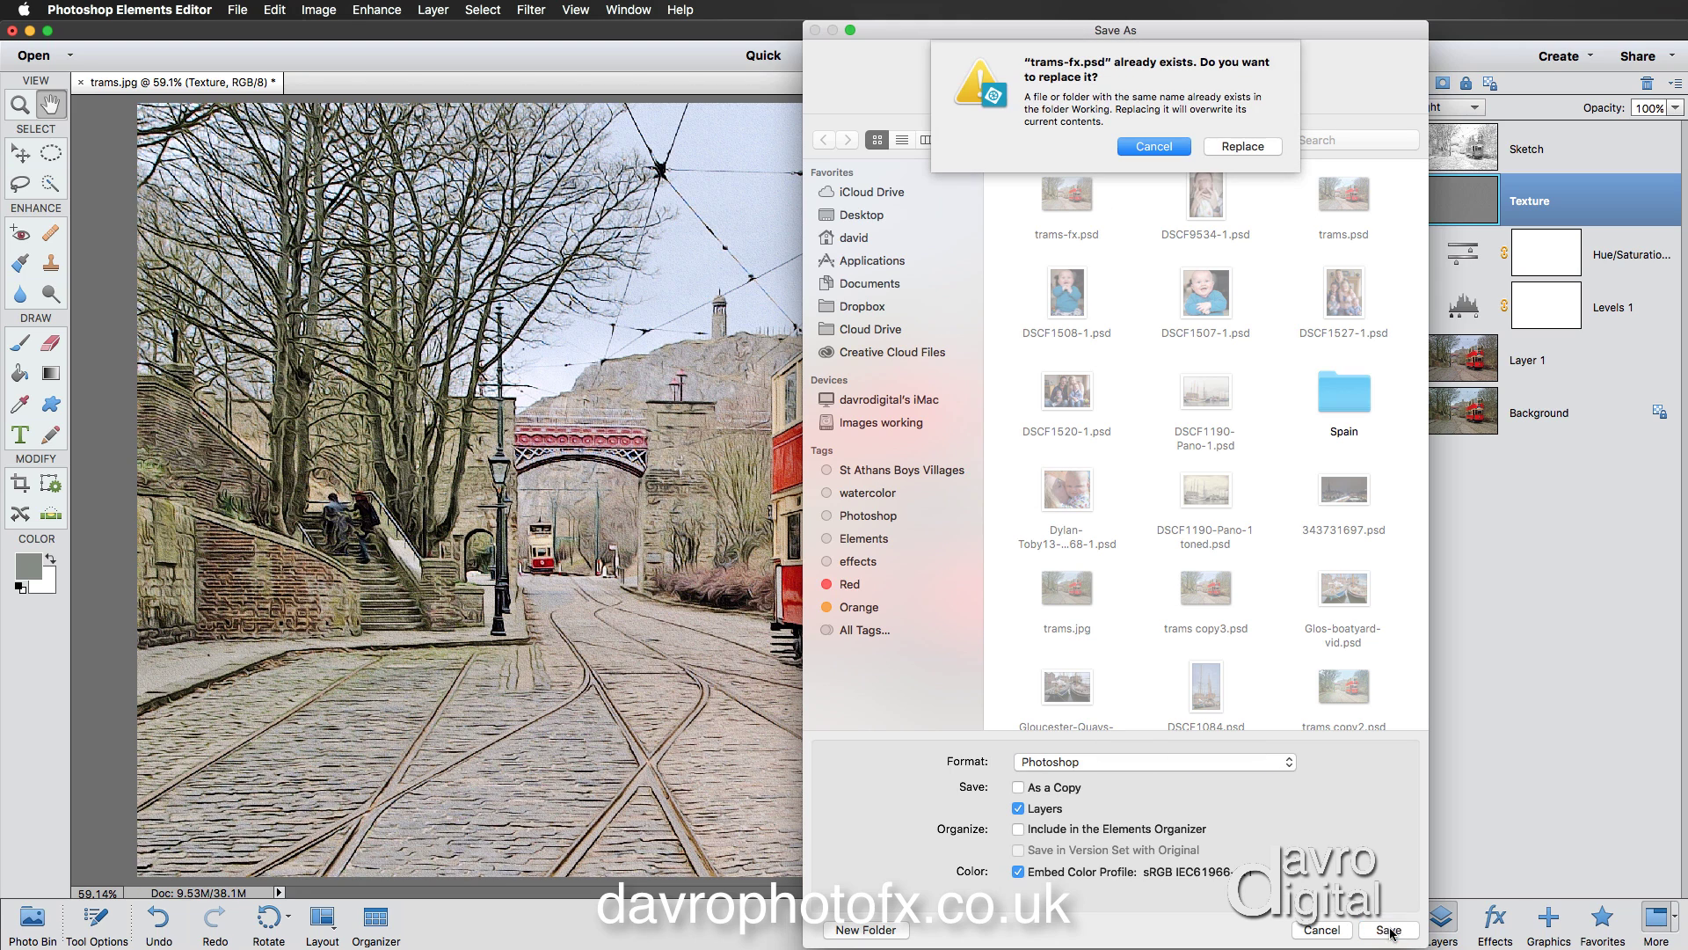
left_click(1245, 154)
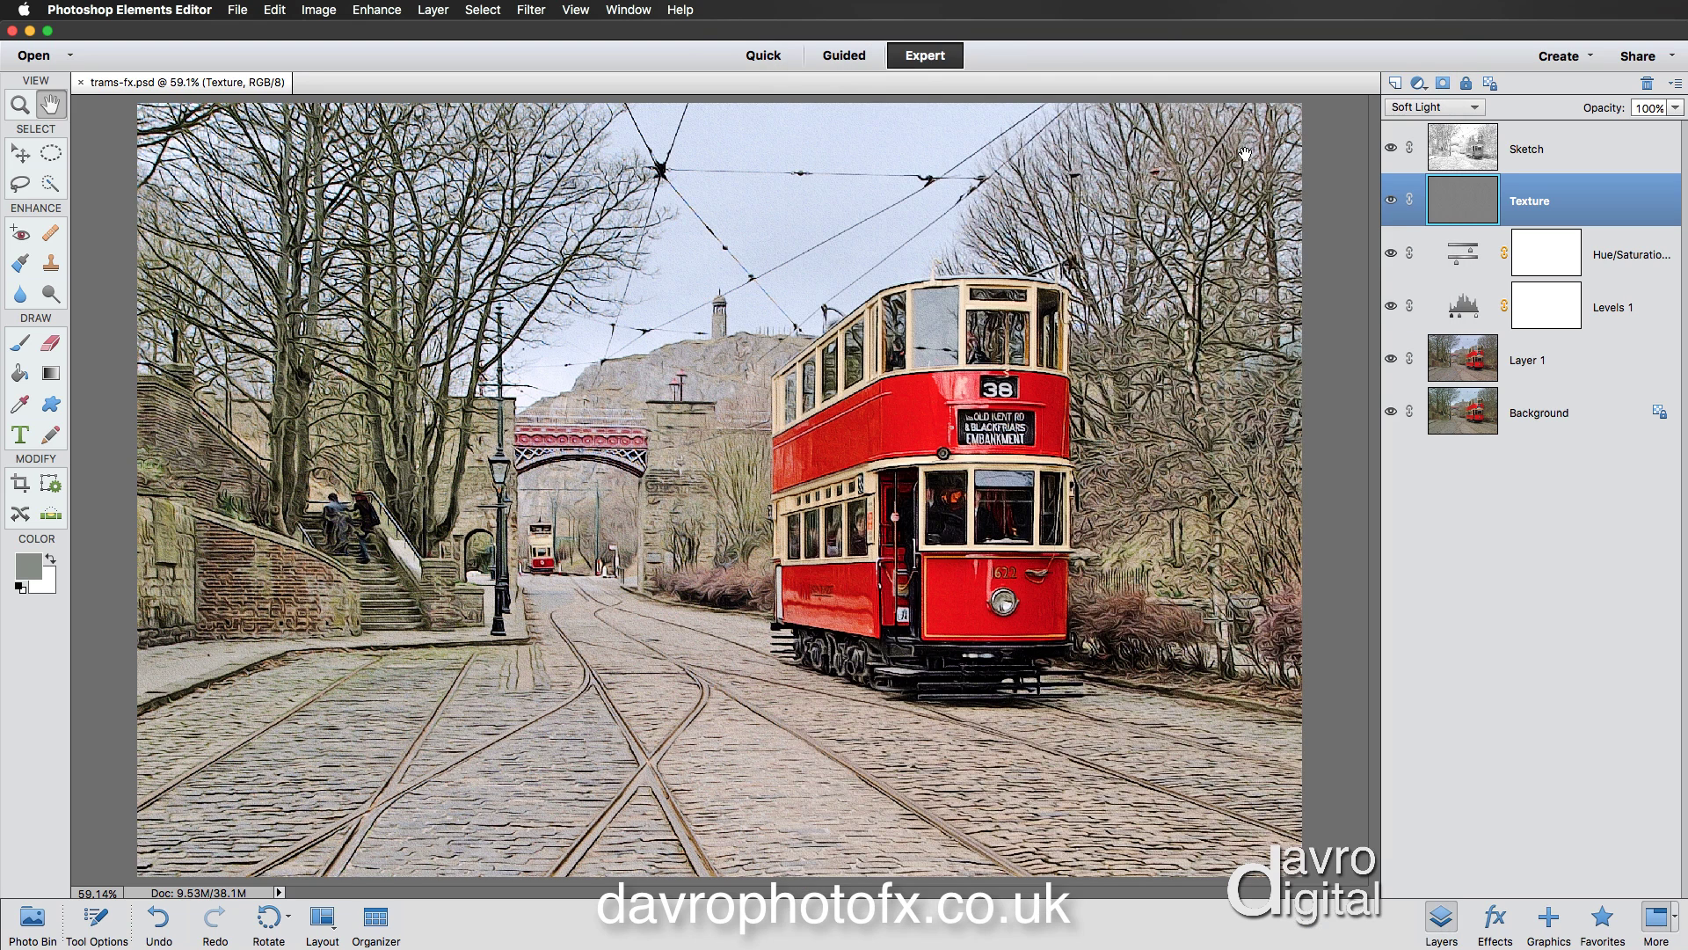
left_click(80, 83)
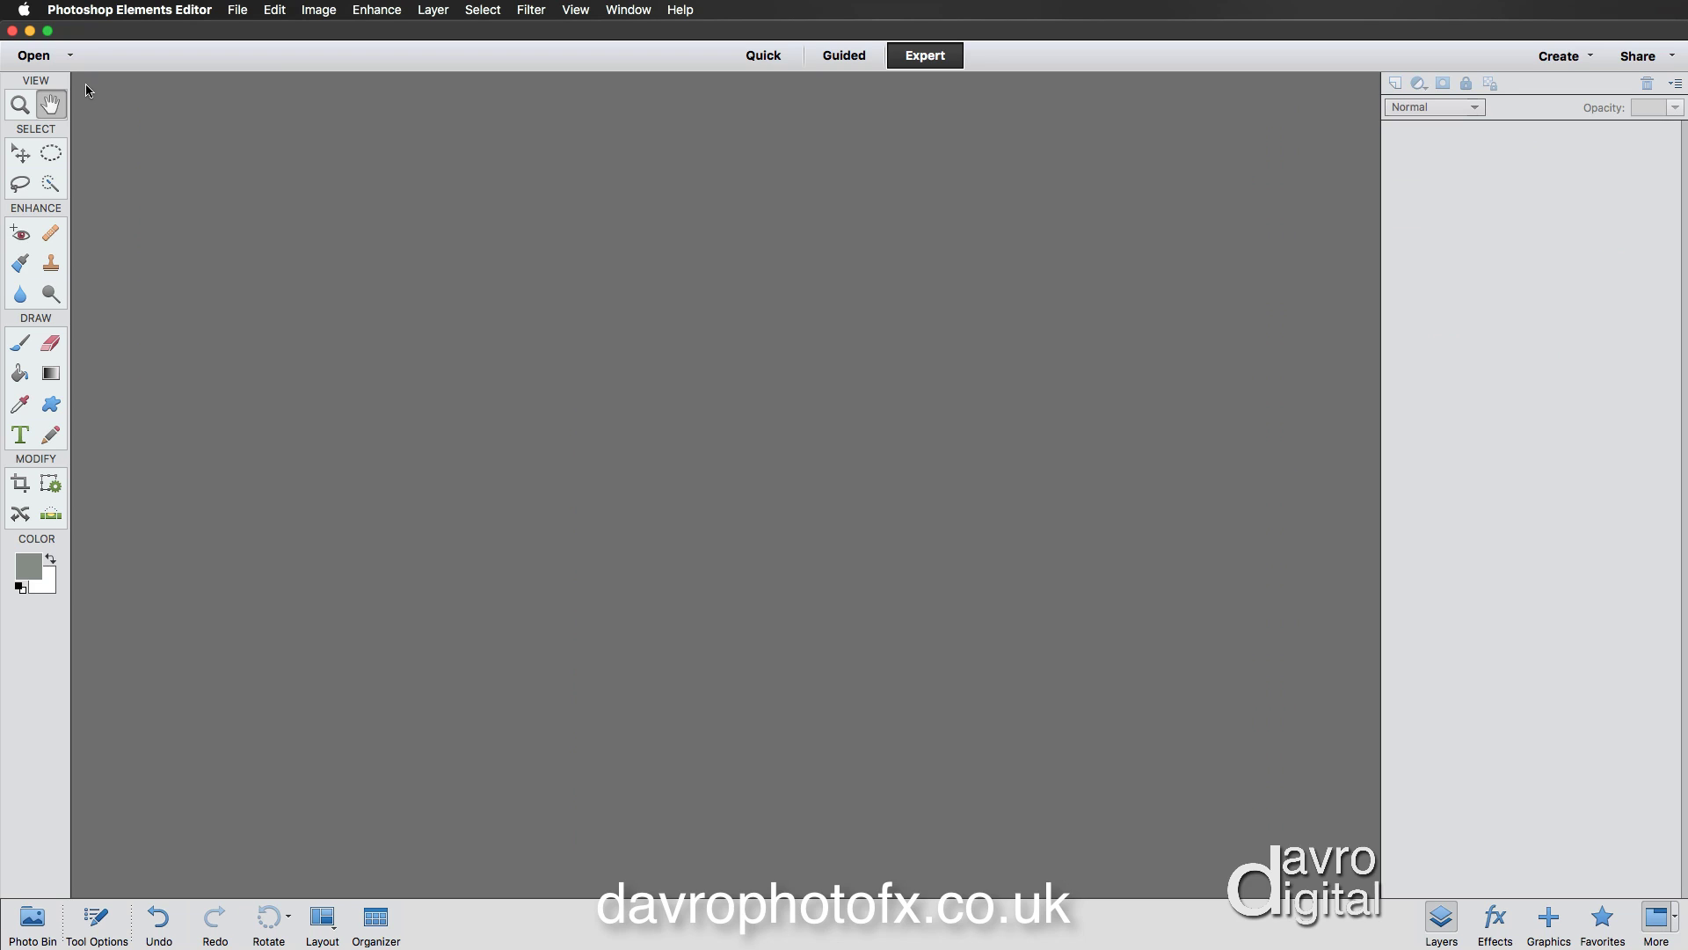
left_click(237, 12)
mouse_move(254, 83)
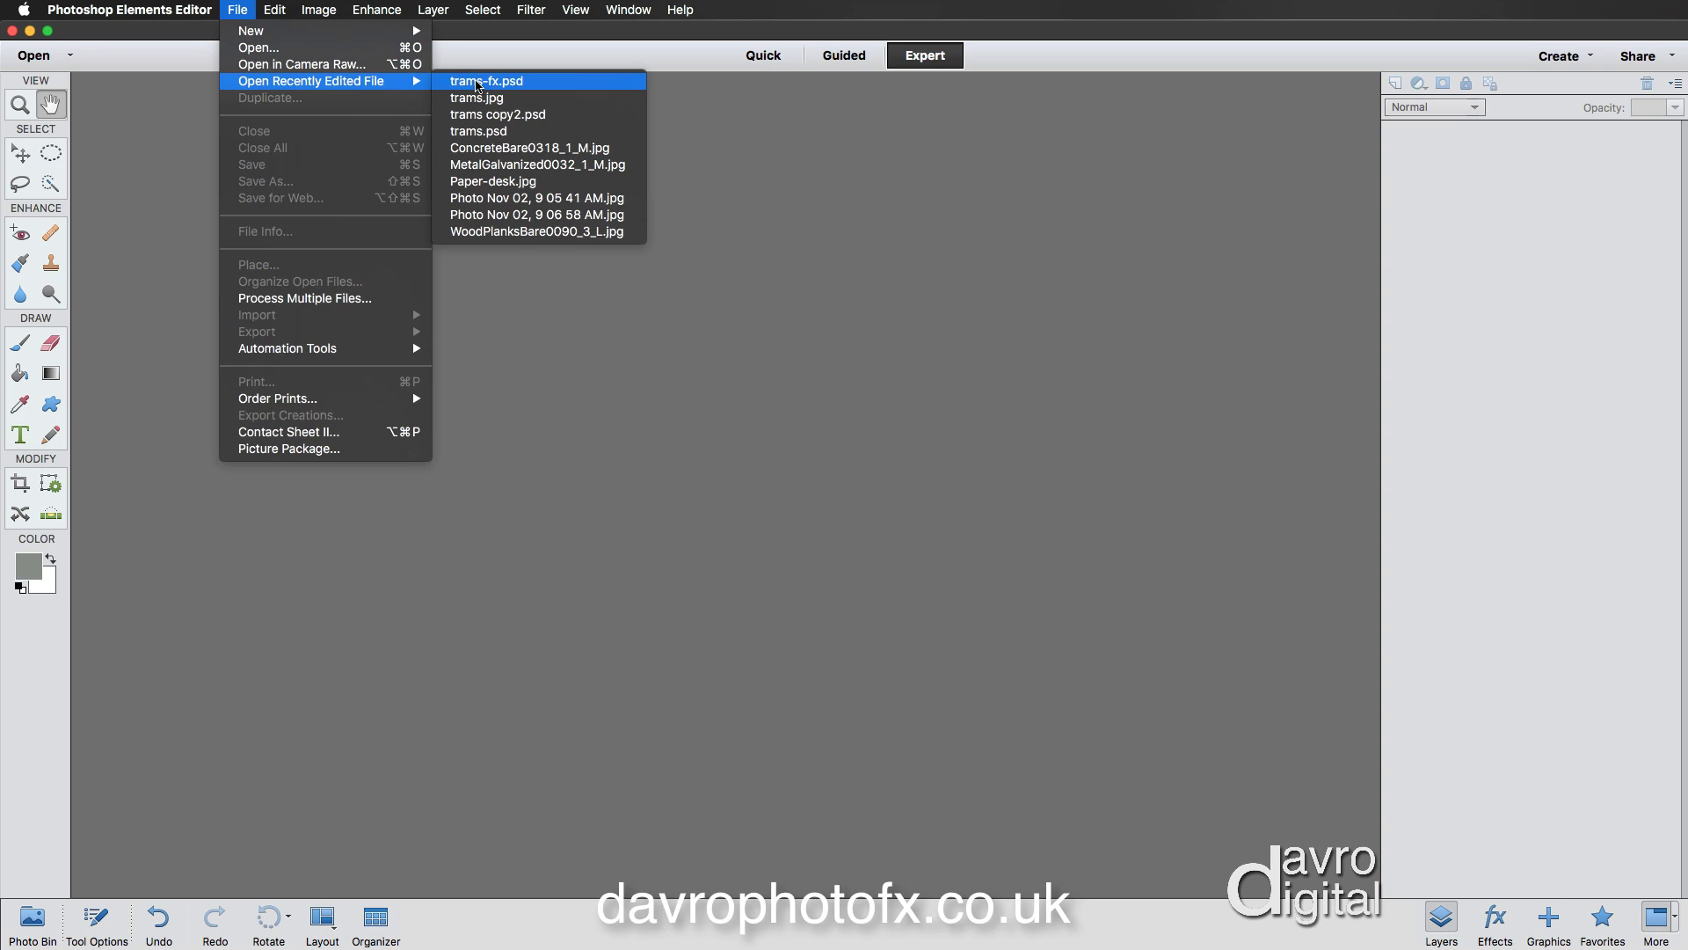
left_click(478, 82)
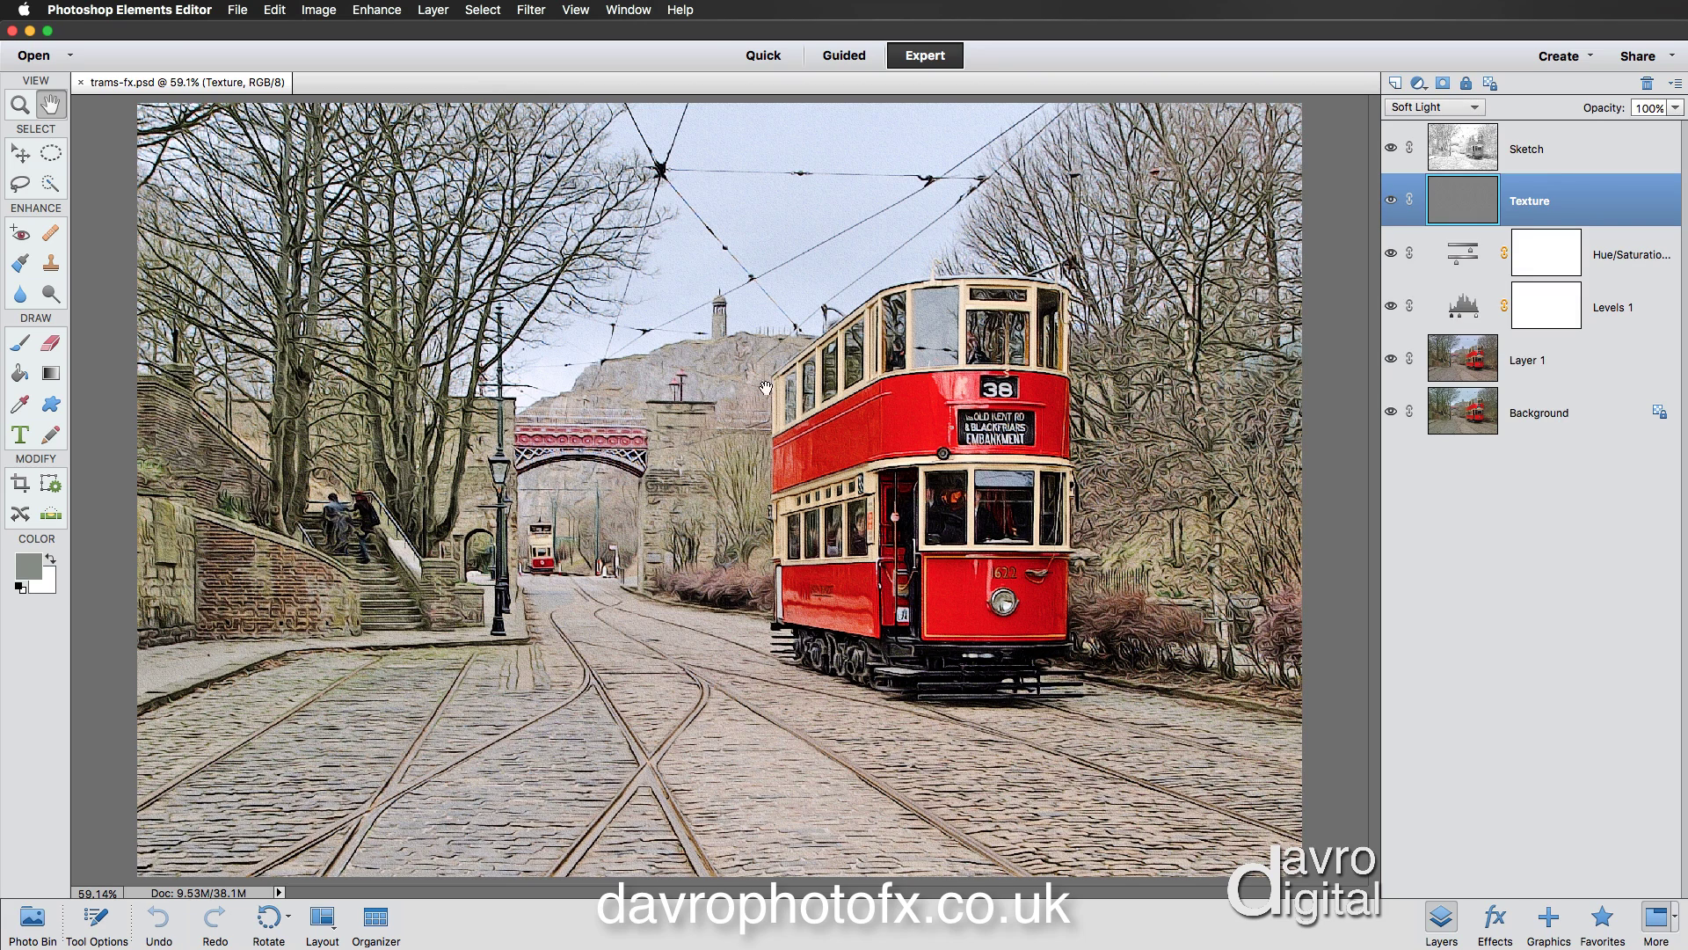
Brighten the midtones in the Levels 1 adjustment to 0.90.
double_click(1464, 307)
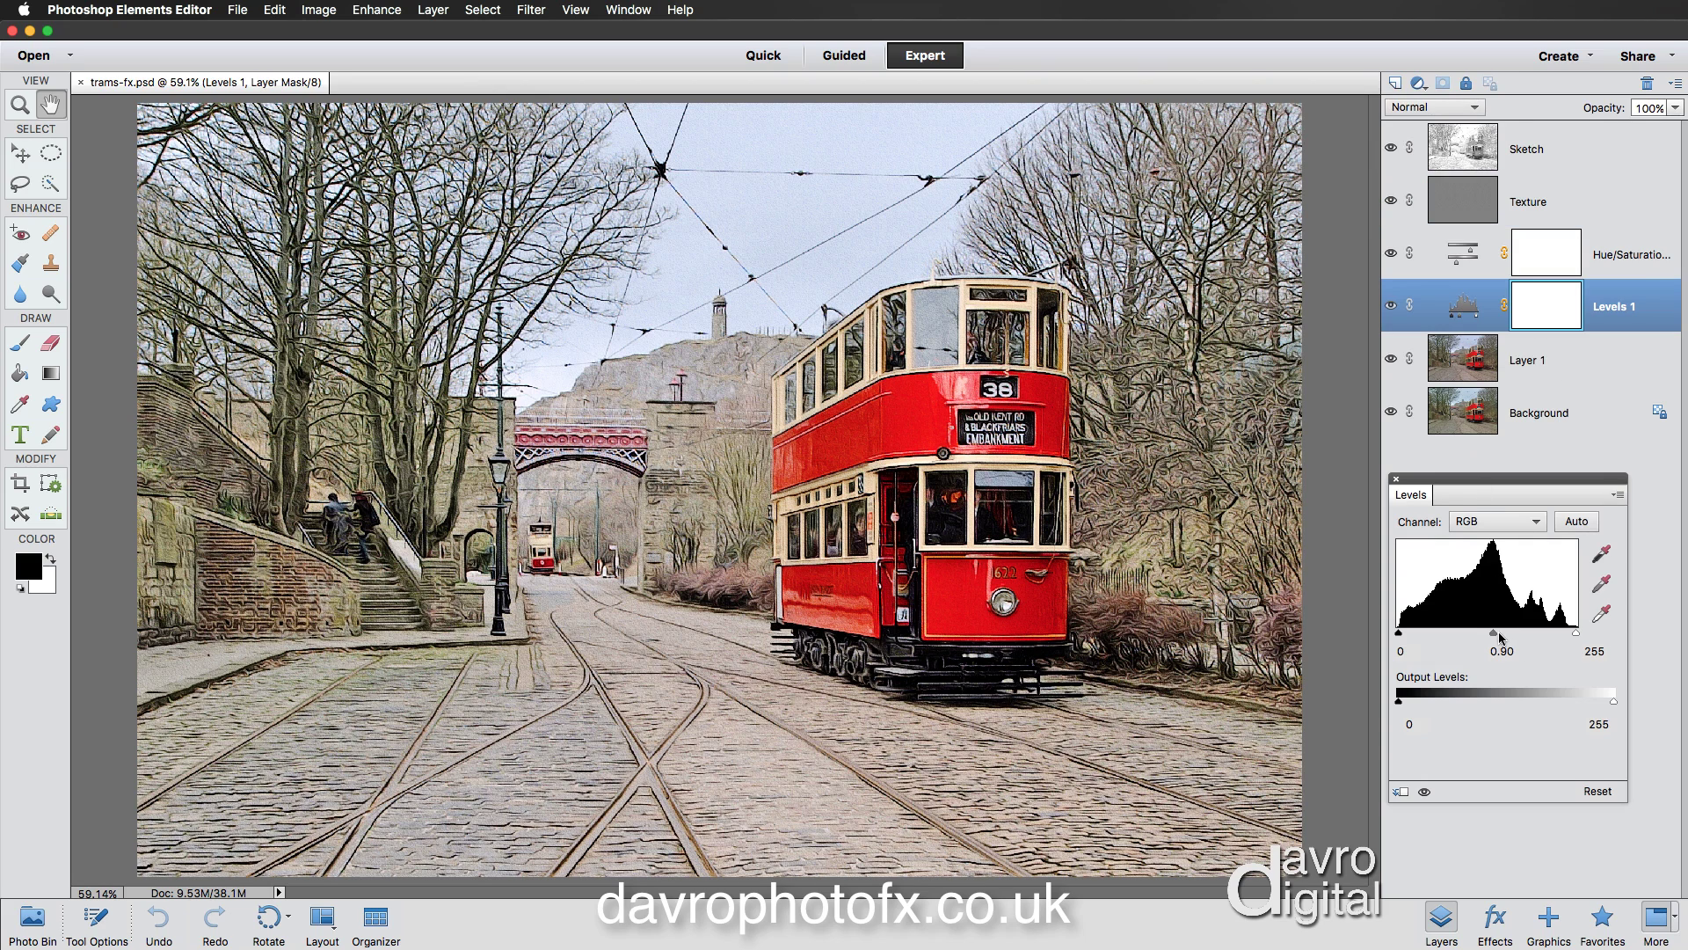
mouse_move(1495, 637)
left_mouse_down()
mouse_move(1455, 639)
mouse_move(1495, 644)
left_mouse_up()
left_click(1398, 480)
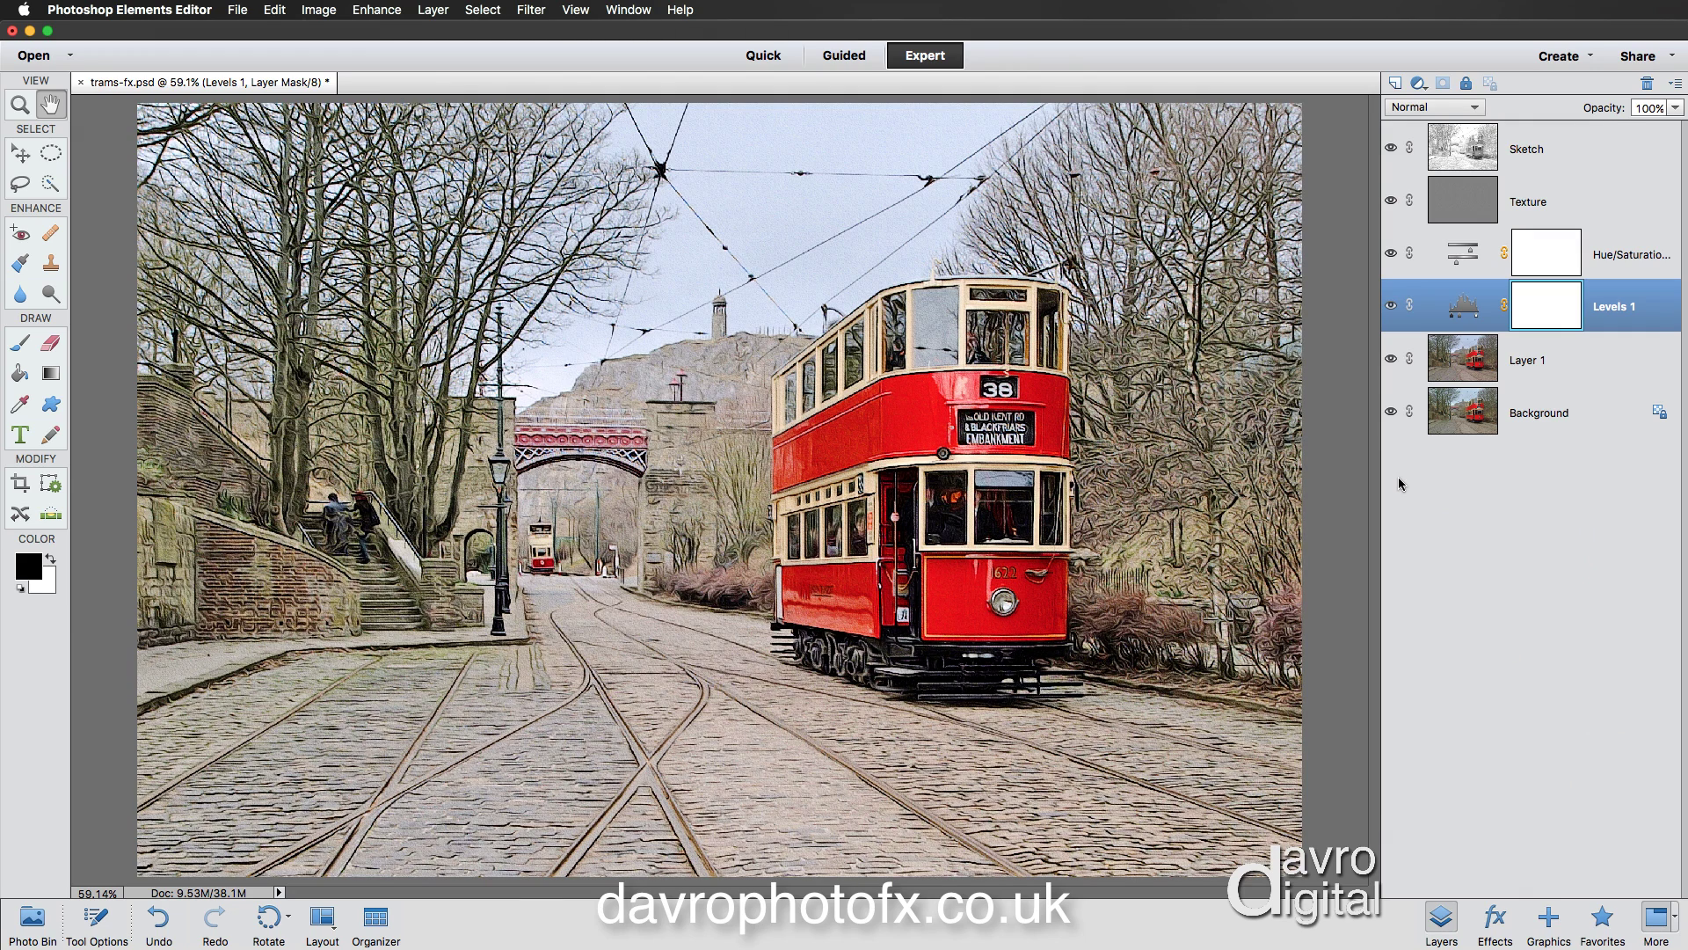
Show the finished picture on a black surround with the panels hidden.
right_click(1339, 384)
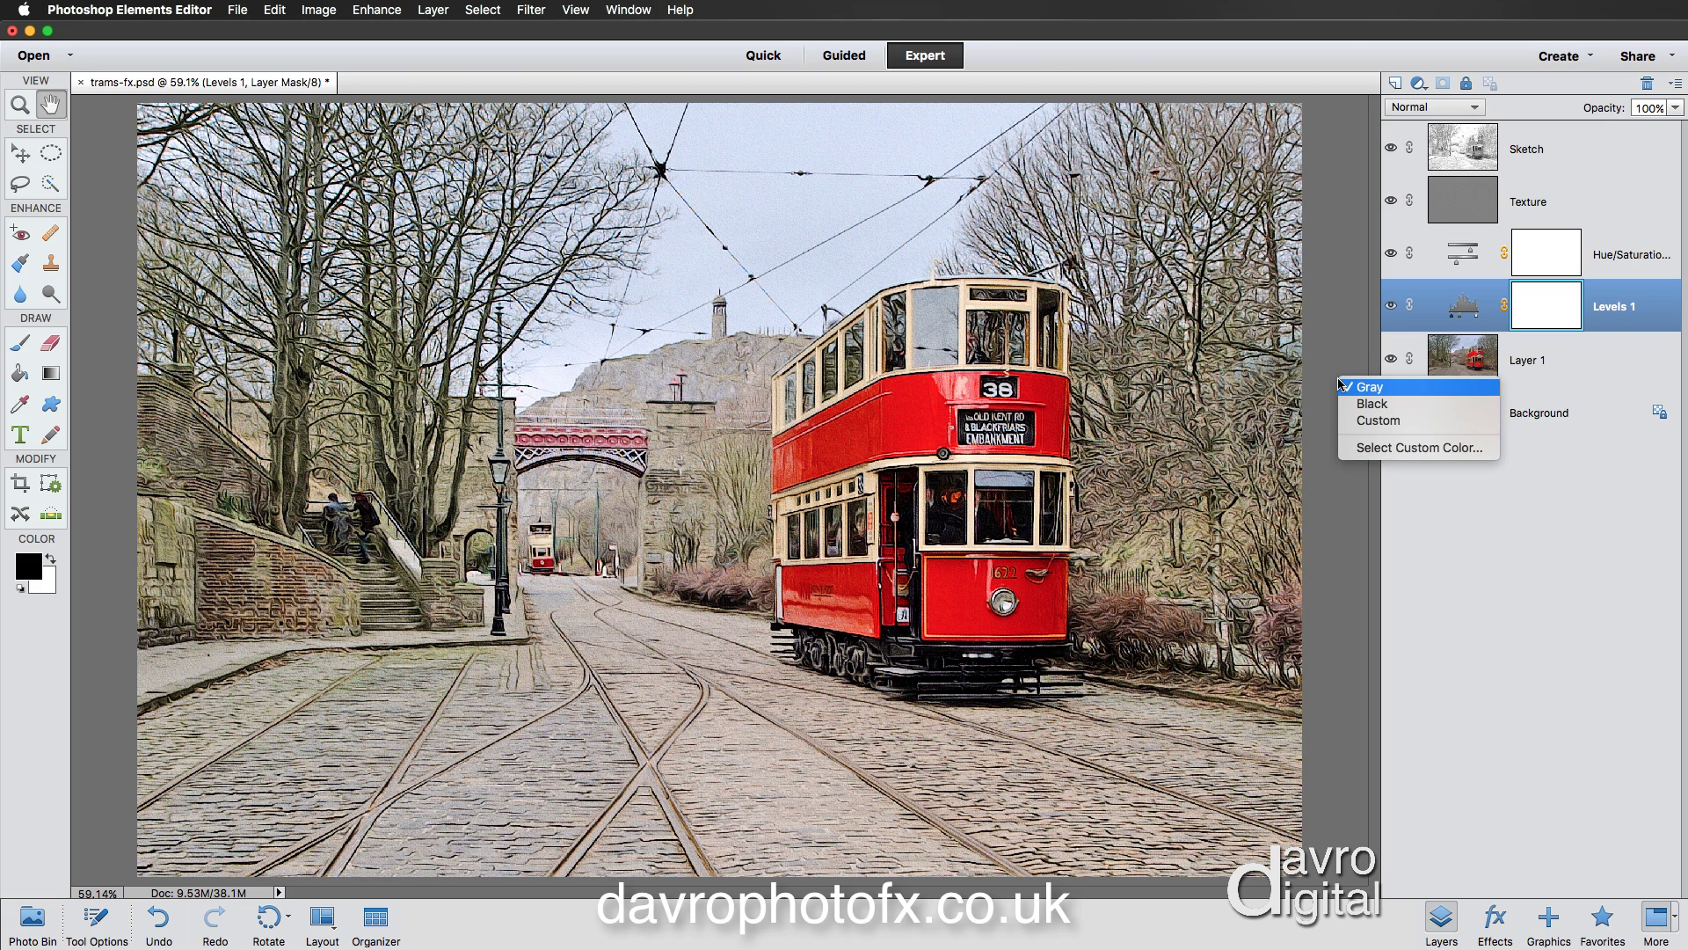
left_click(1360, 406)
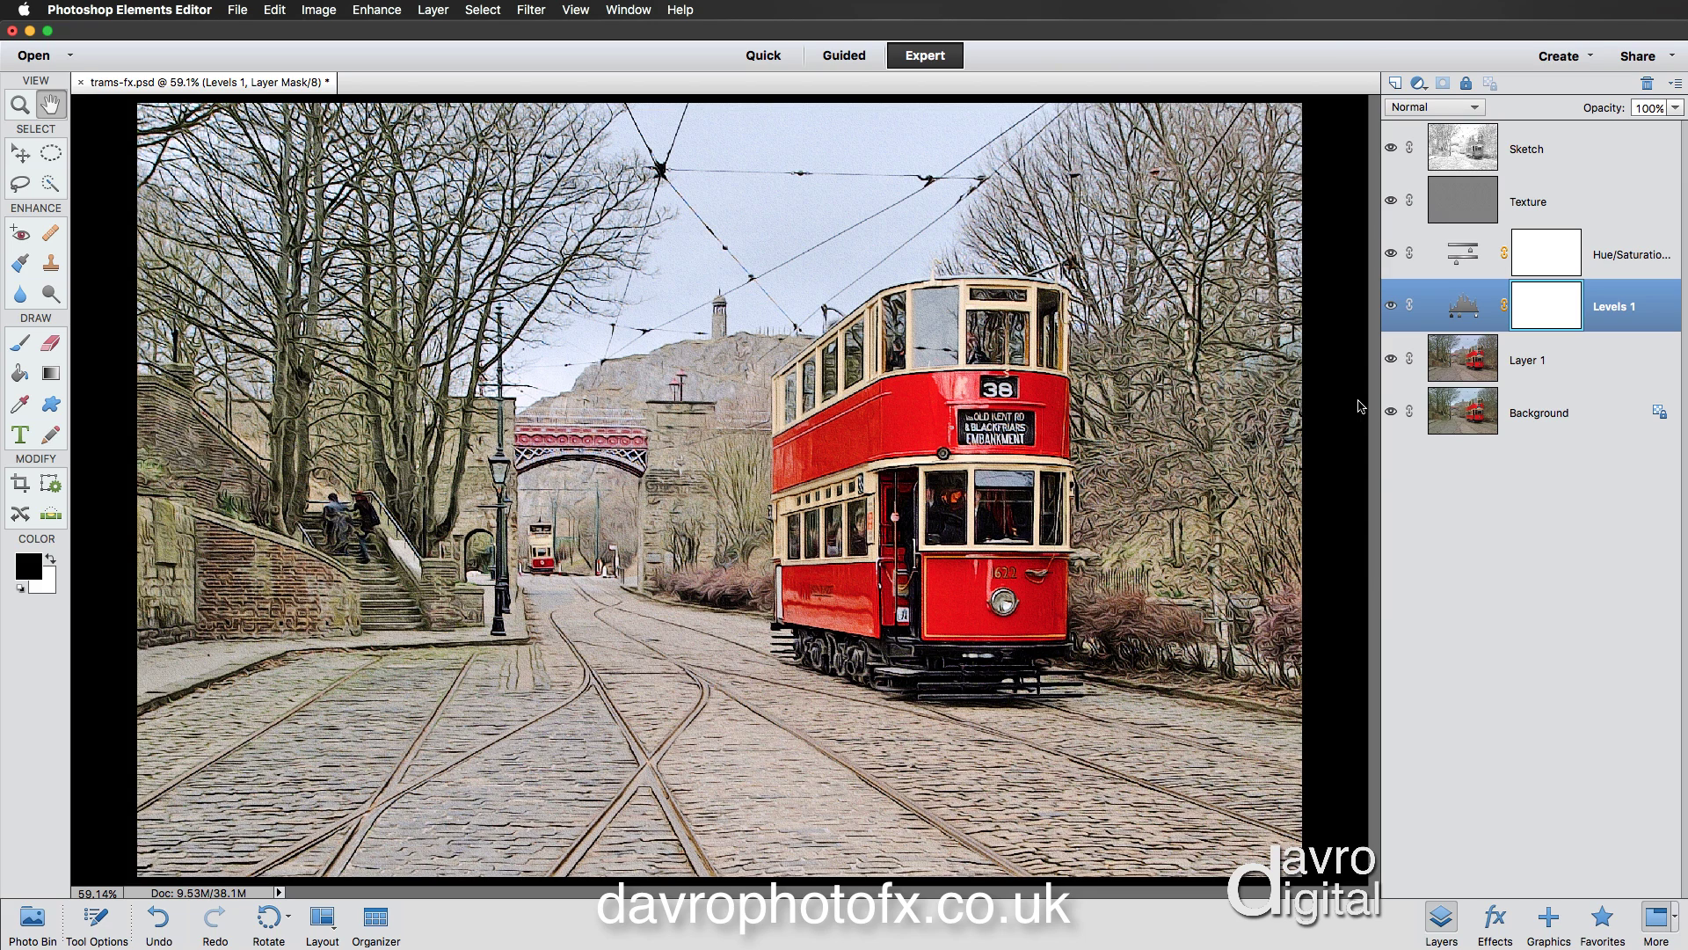
key("Tab")
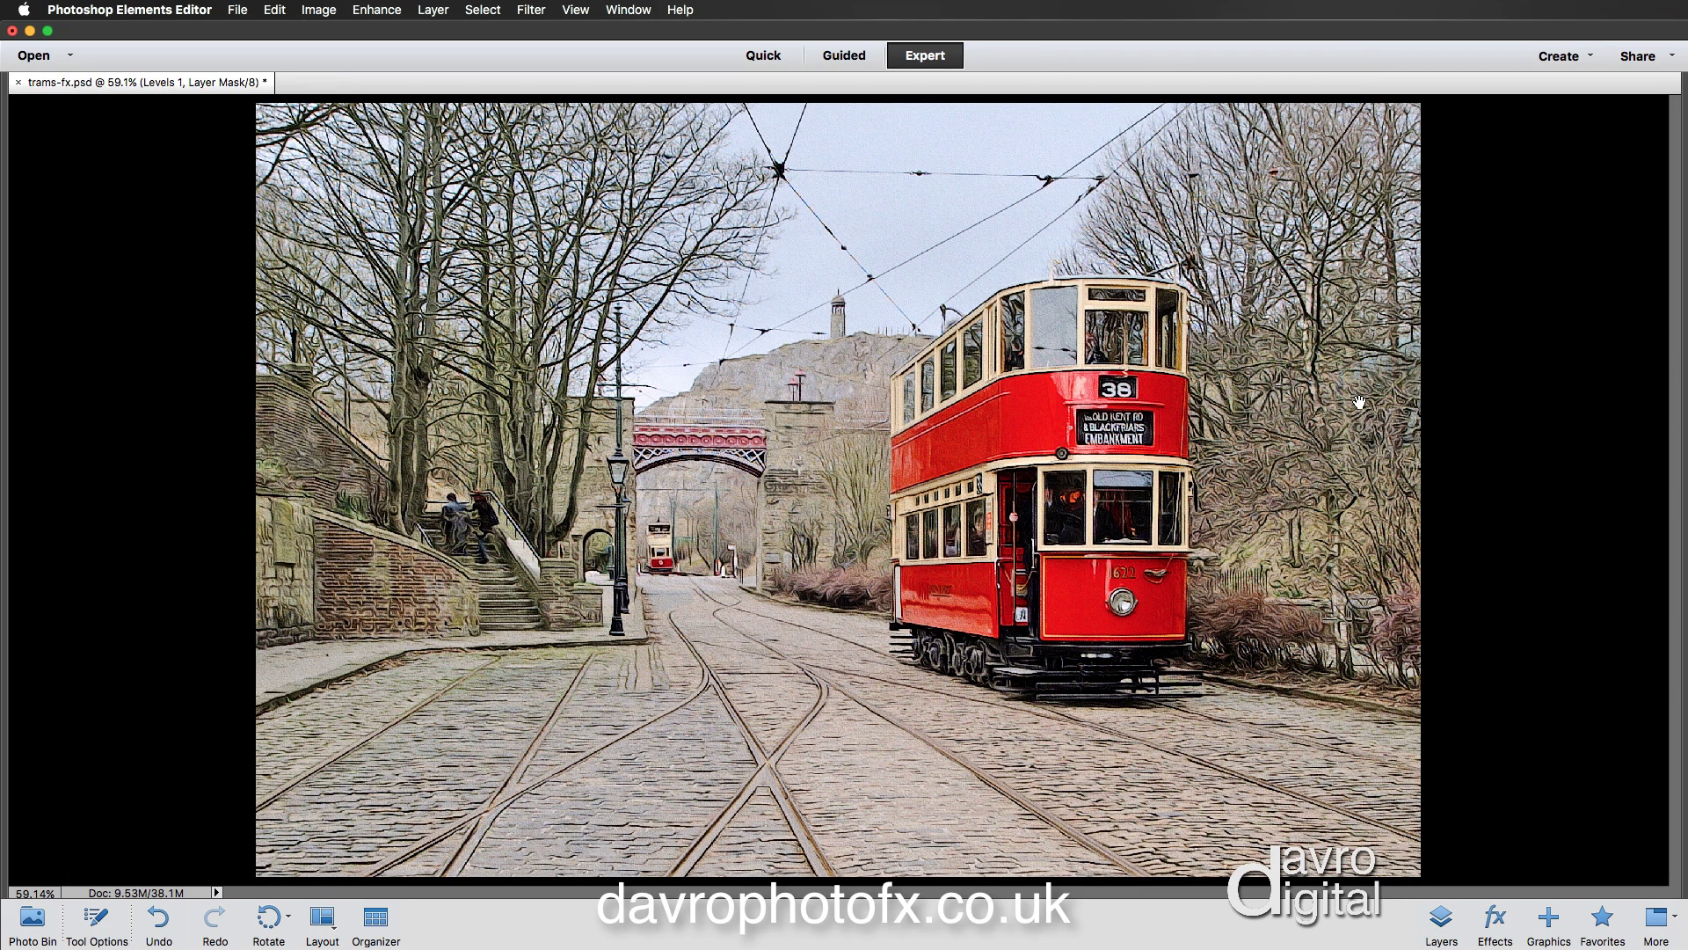